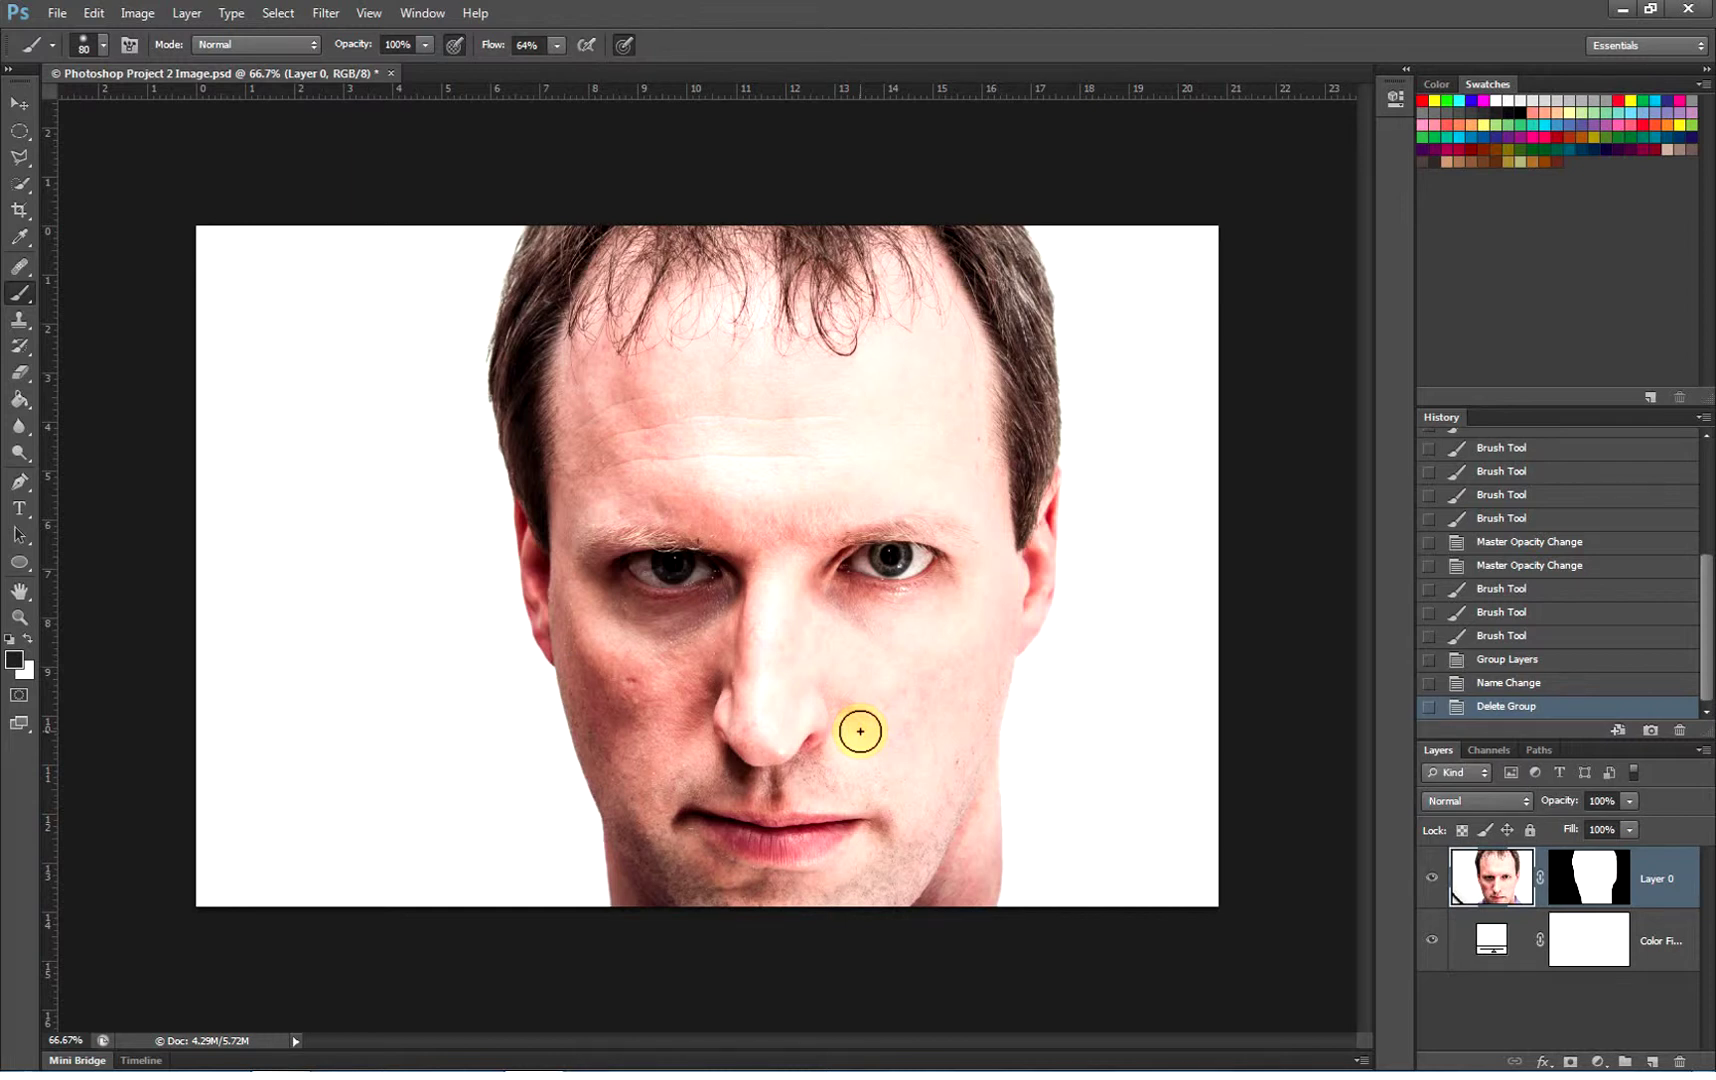
# Disable and re-enable Layer 0's mask to compare the portrait with and without its original background
pyautogui.moveTo(690, 627)
pyautogui.mouseDown()
pyautogui.moveTo(643, 682)
pyautogui.moveTo(634, 671)
pyautogui.moveTo(632, 695)
pyautogui.moveTo(606, 468)
pyautogui.moveTo(812, 450)
pyautogui.moveTo(585, 456)
pyautogui.moveTo(722, 425)
pyautogui.moveTo(881, 423)
pyautogui.moveTo(584, 421)
pyautogui.moveTo(594, 404)
pyautogui.moveTo(773, 397)
pyautogui.mouseUp()
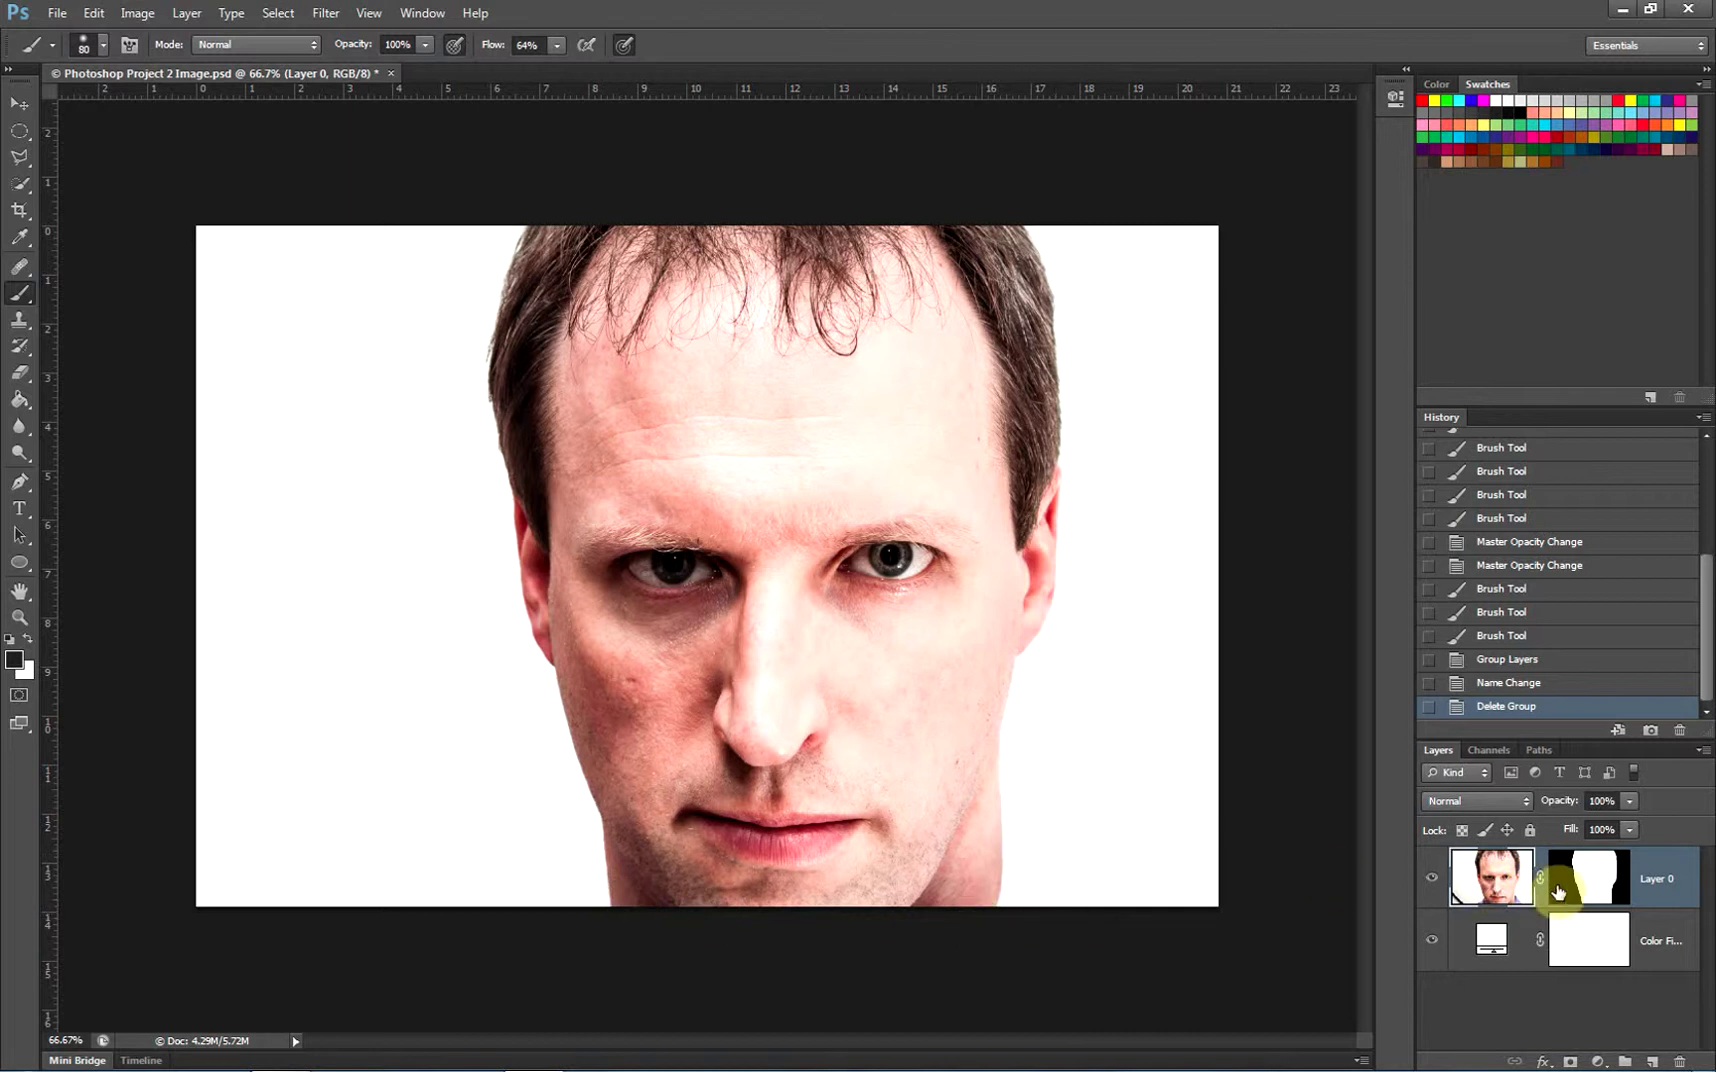
pyautogui.keyDown('shift'); pyautogui.click(1597, 886); pyautogui.keyUp('shift')
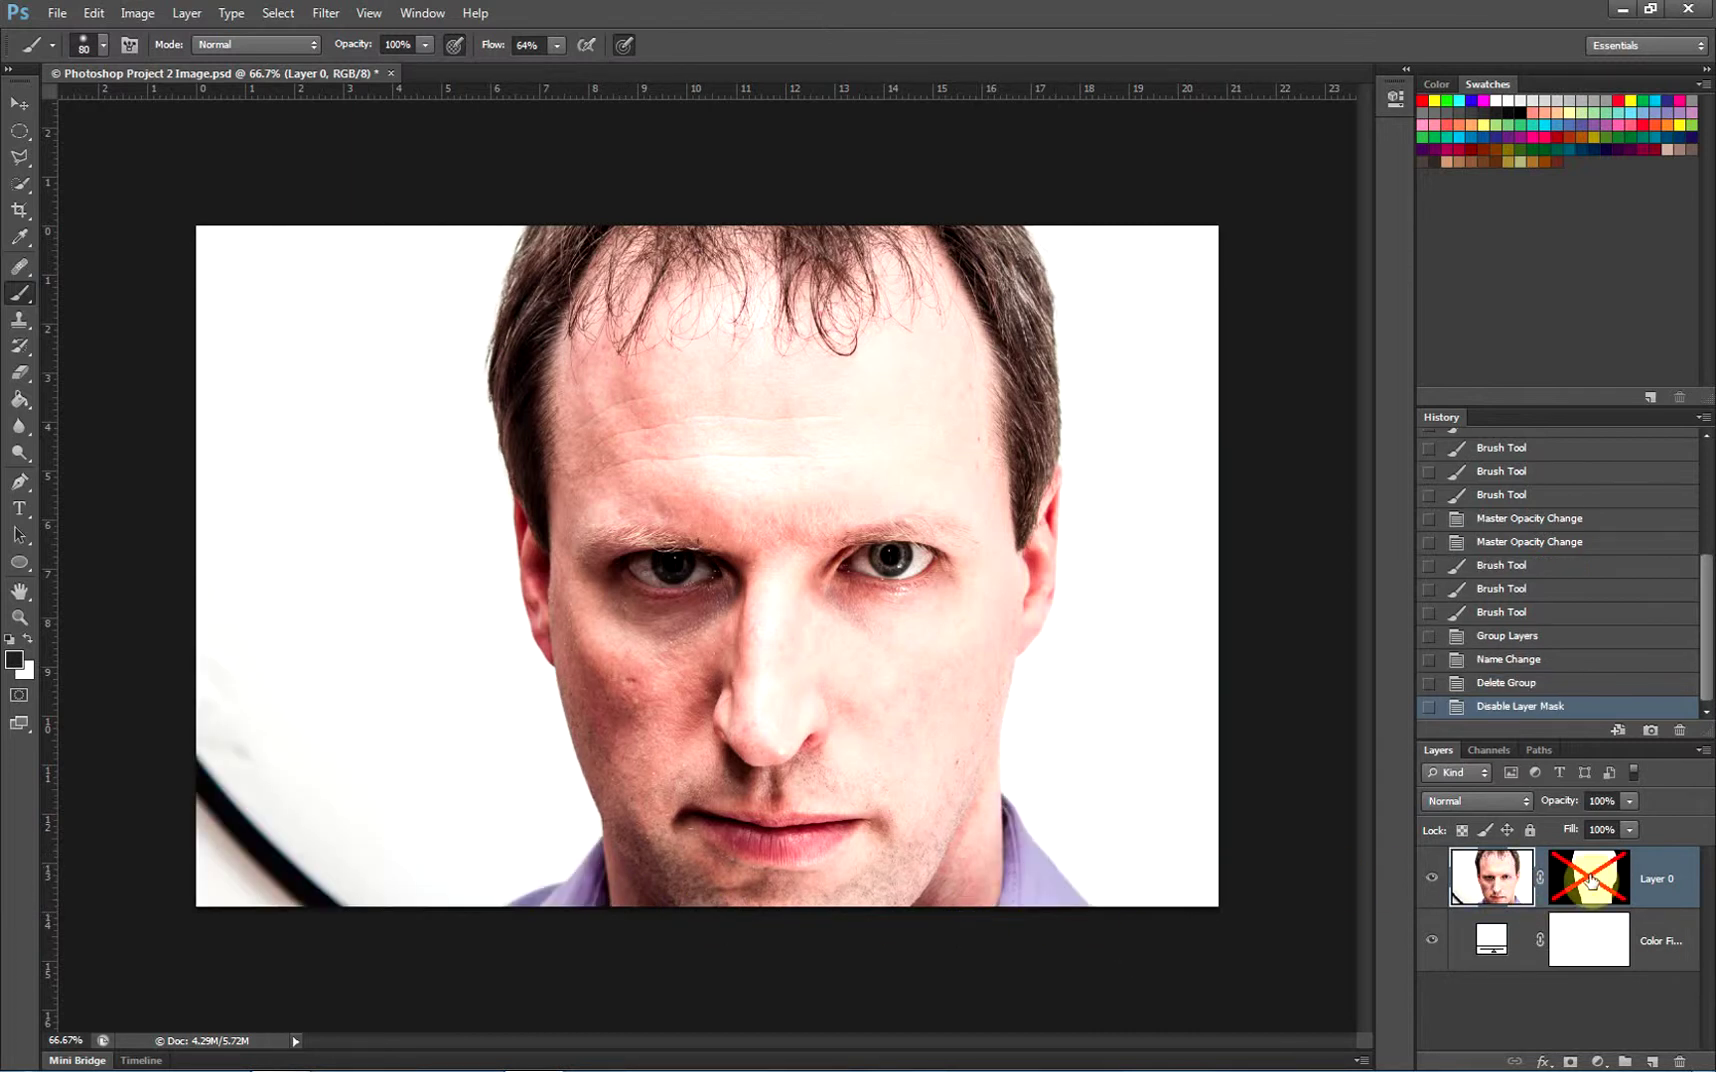
pyautogui.keyDown('shift'); pyautogui.click(1591, 879); pyautogui.keyUp('shift')
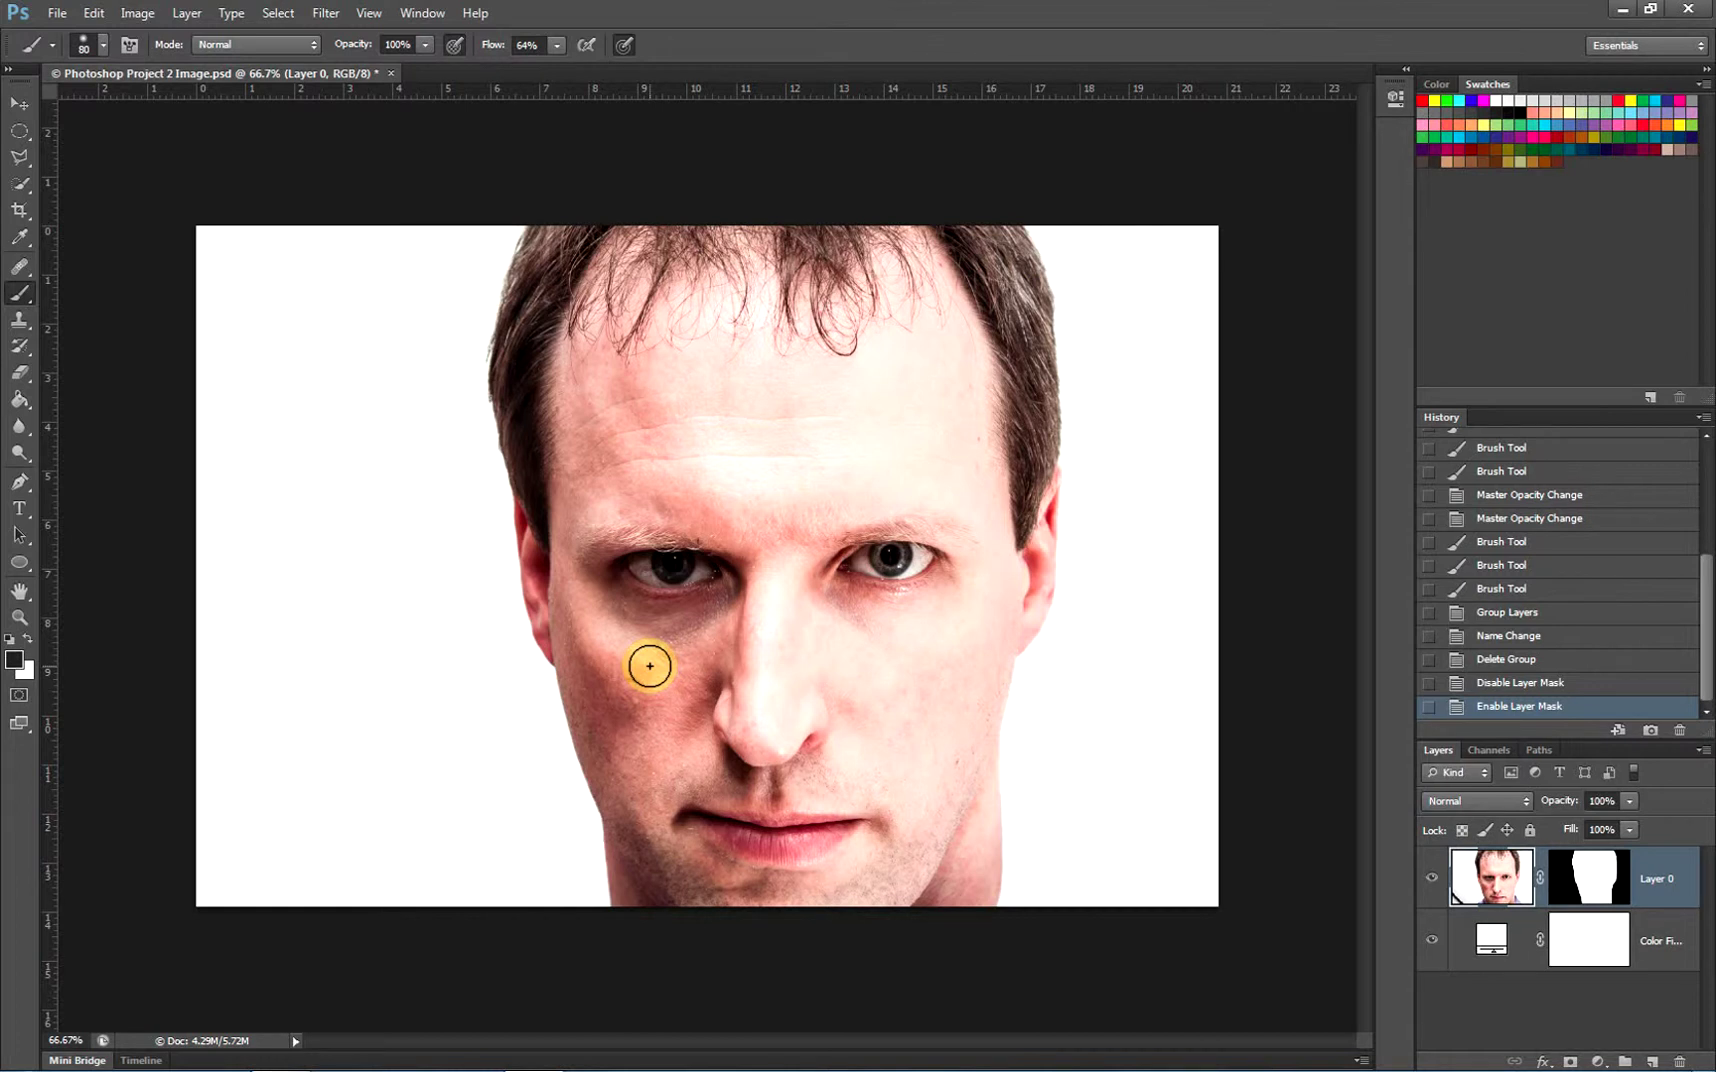
# Add a new empty layer directly above Layer 0 and keep it as the active layer
pyautogui.moveTo(1657, 1062)
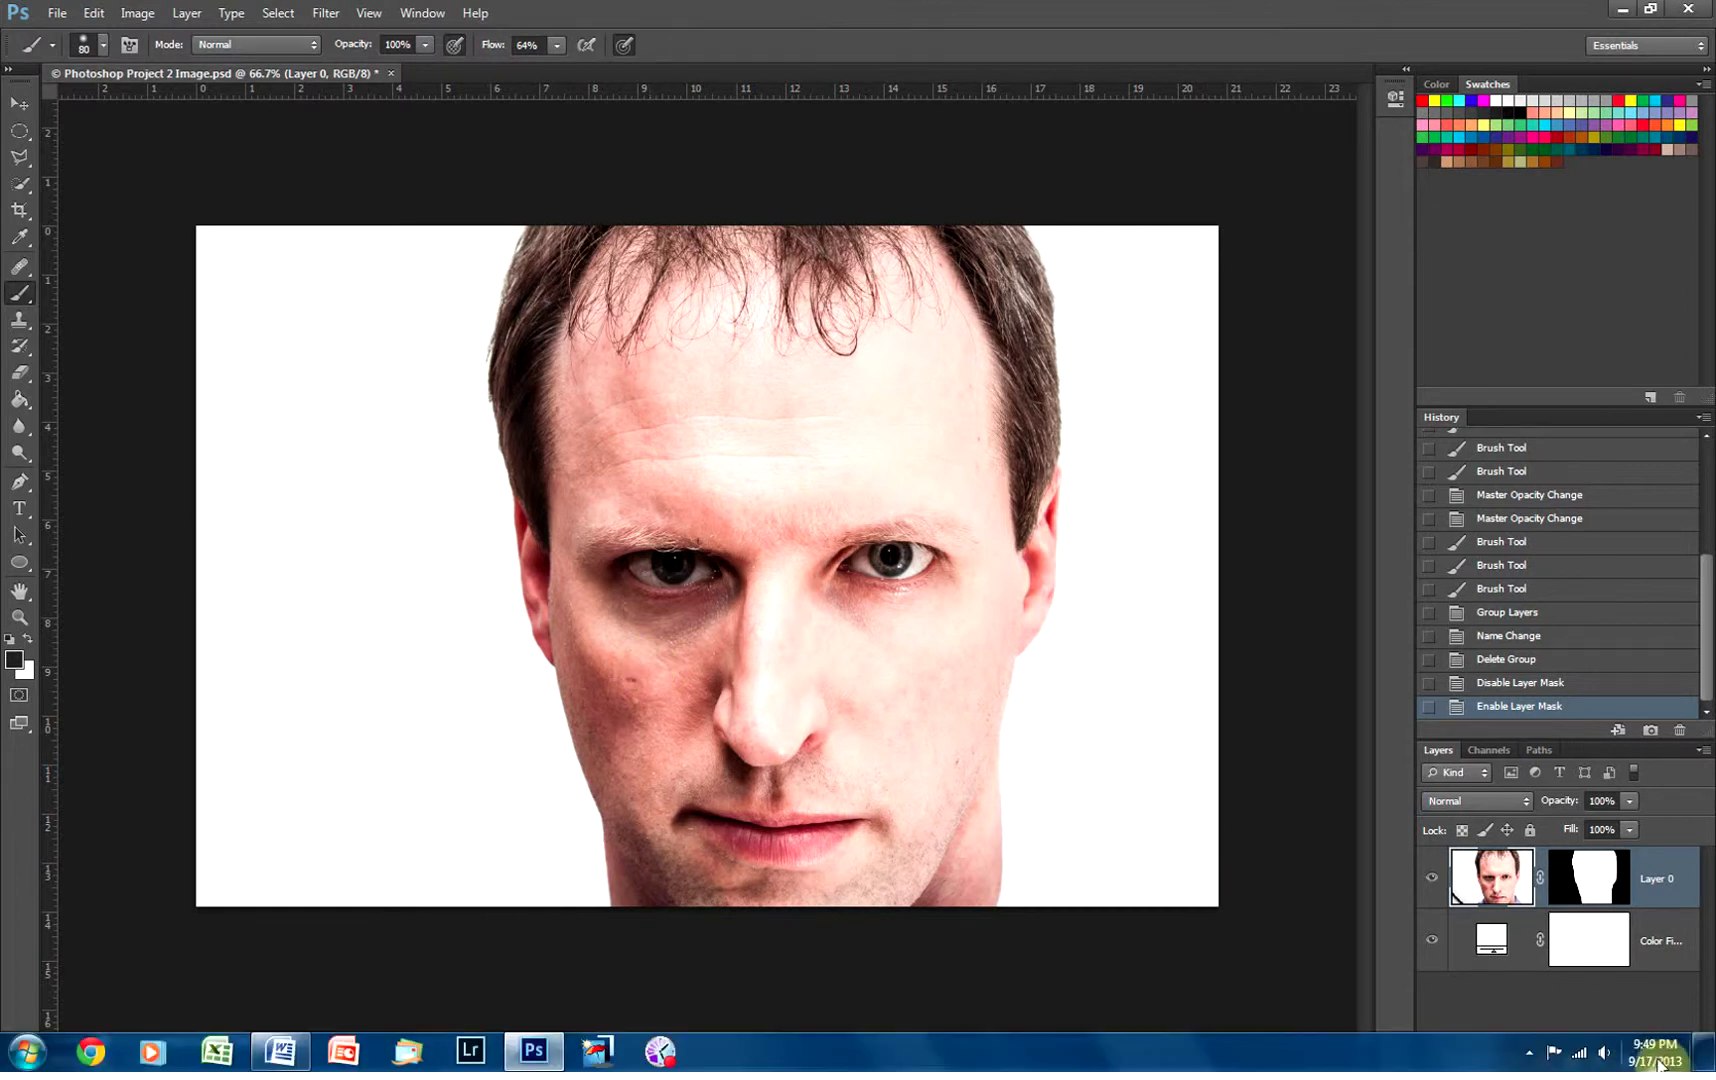
pyautogui.click(1652, 1061)
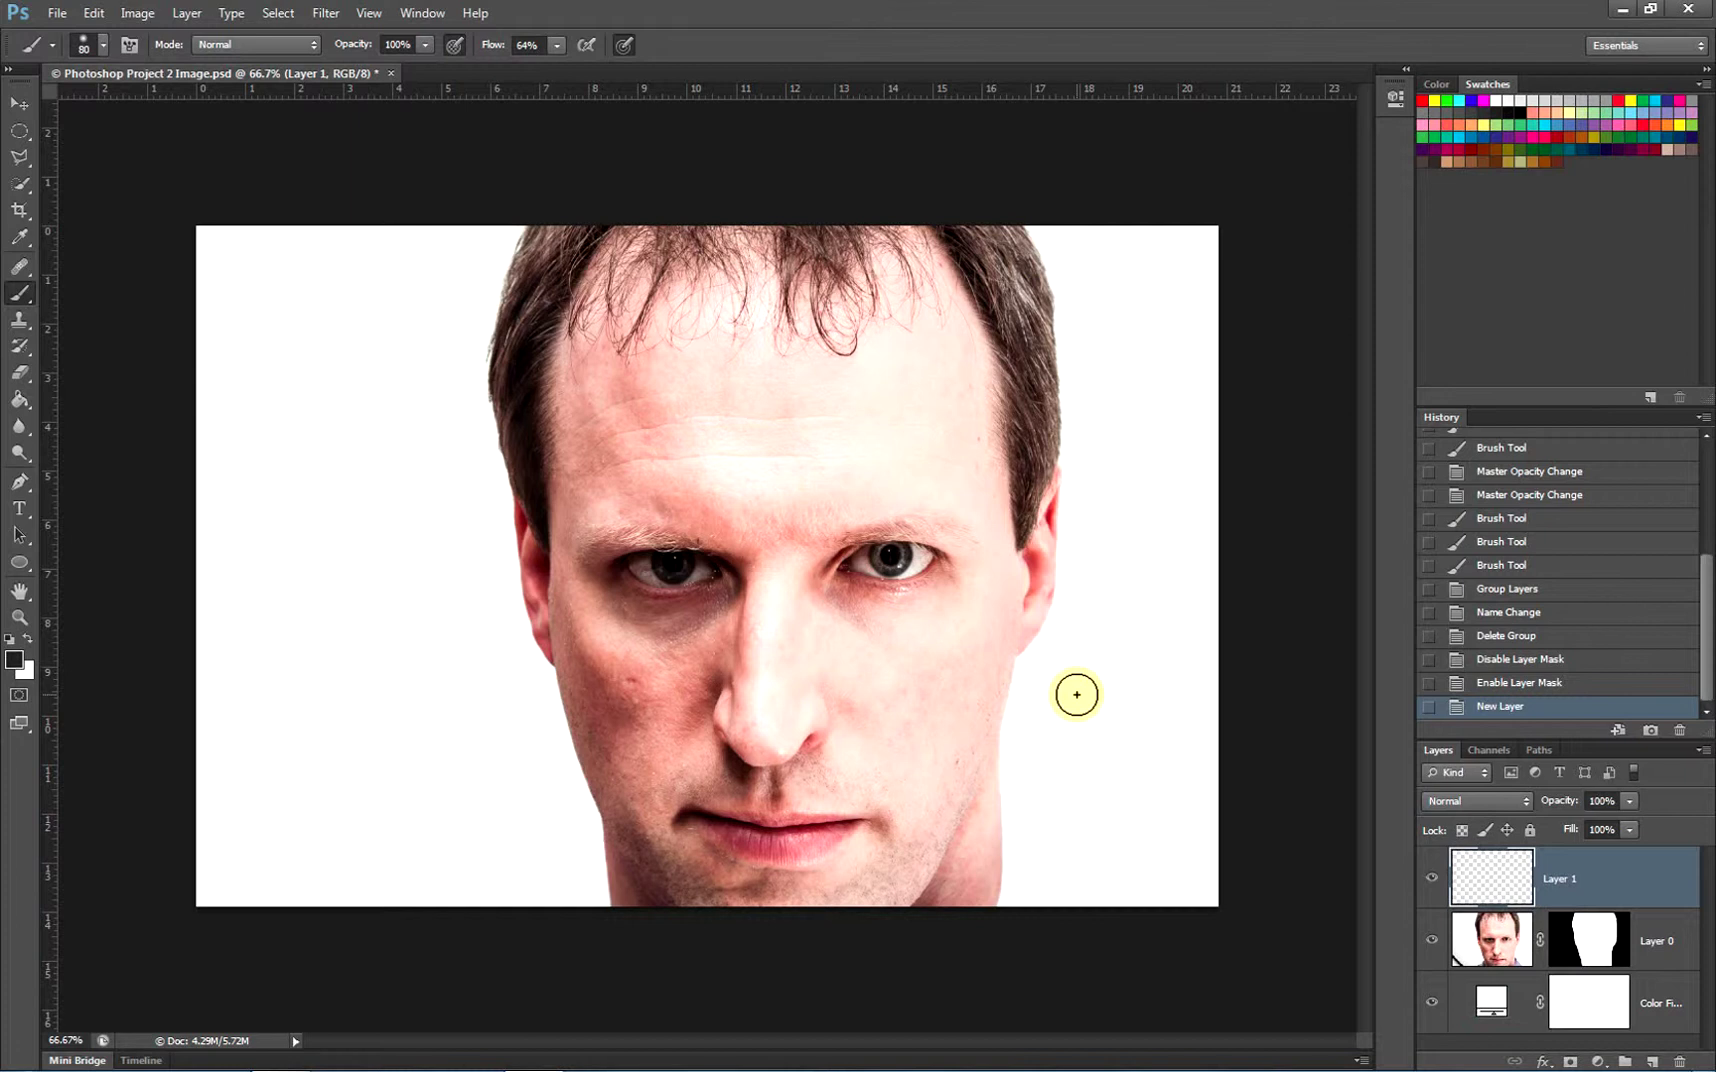
pyautogui.click(1500, 935)
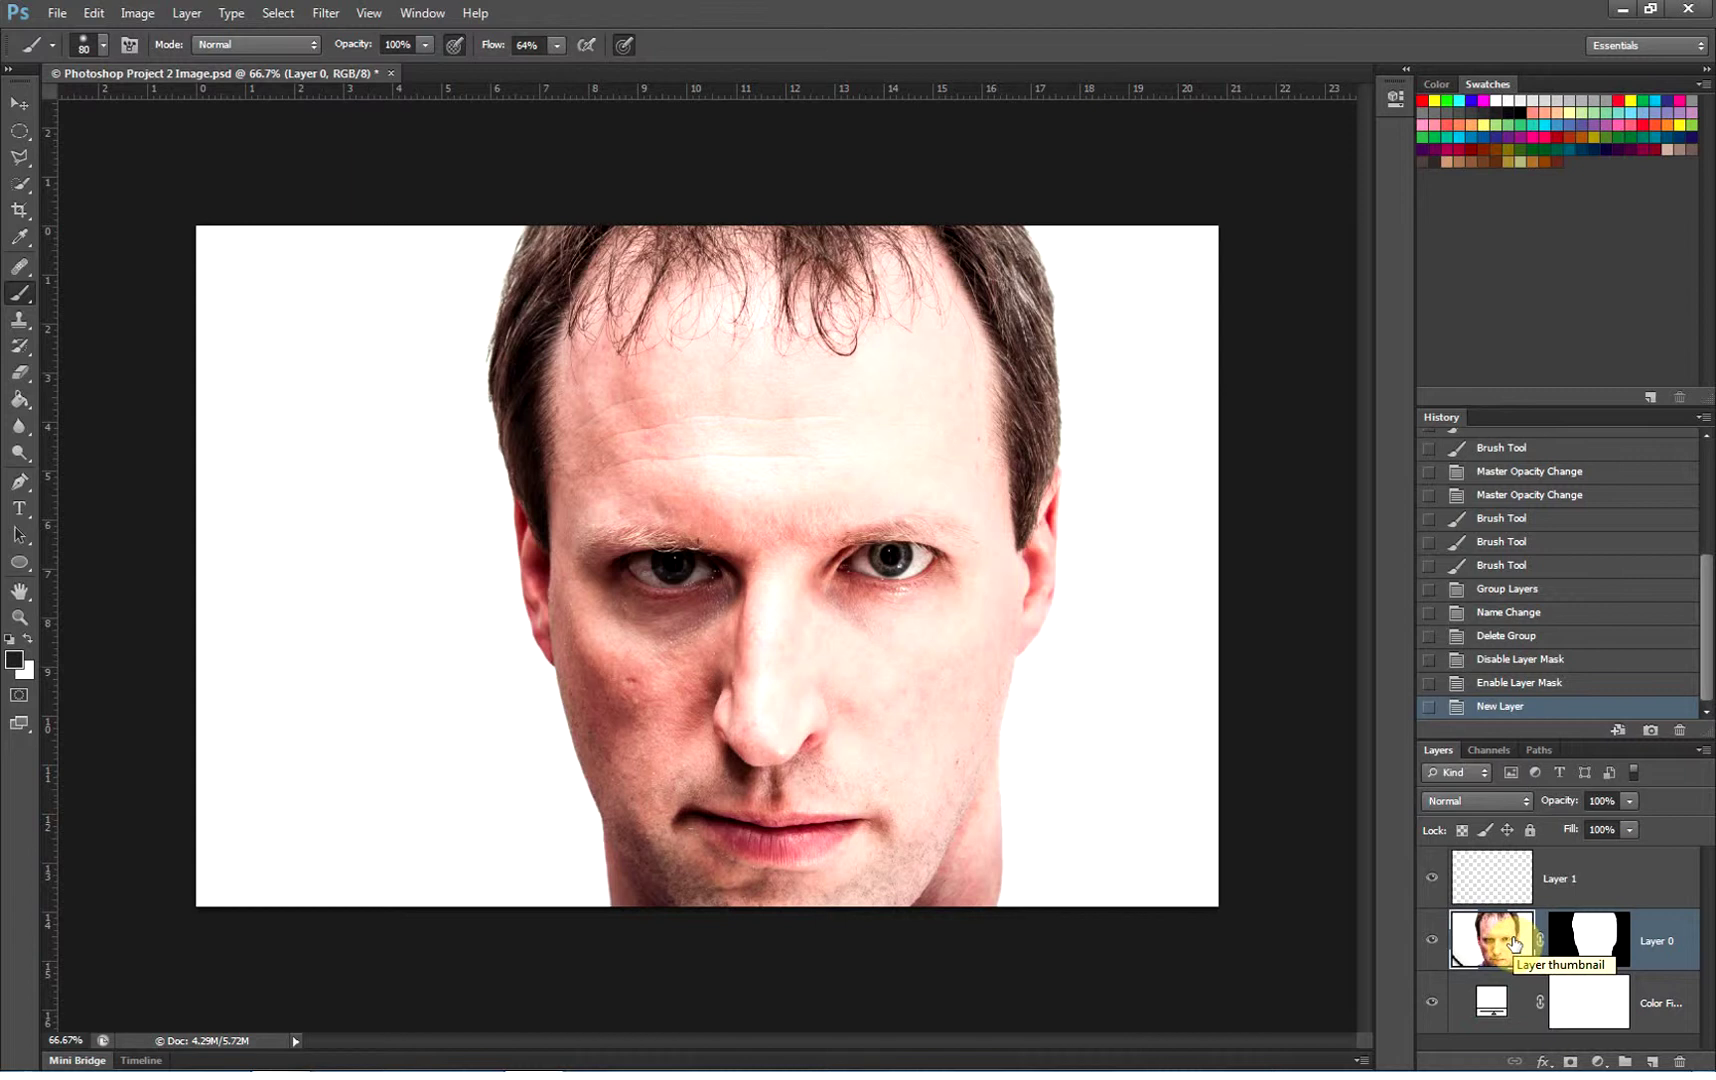
pyautogui.click(1492, 884)
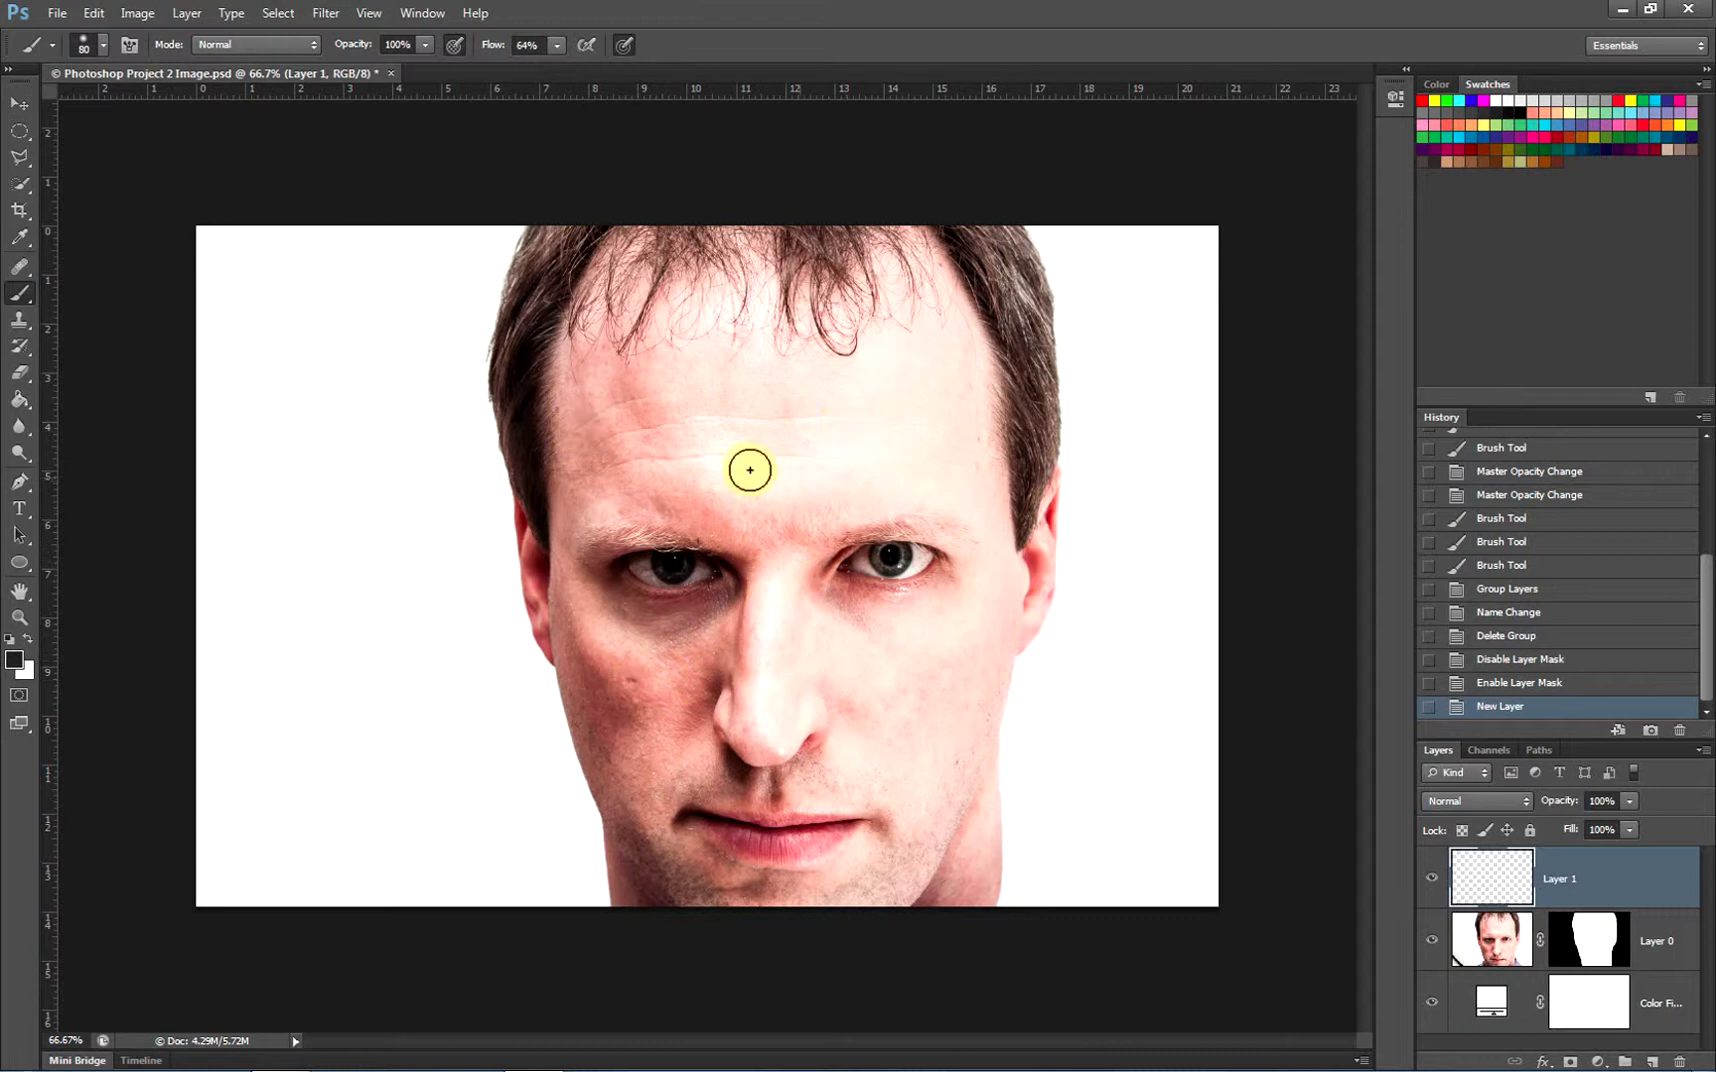
# Remove the dark blemish on the man's shadowed cheek using the Spot Healing Brush at size 40, and check the brush settings
pyautogui.click(19, 268)
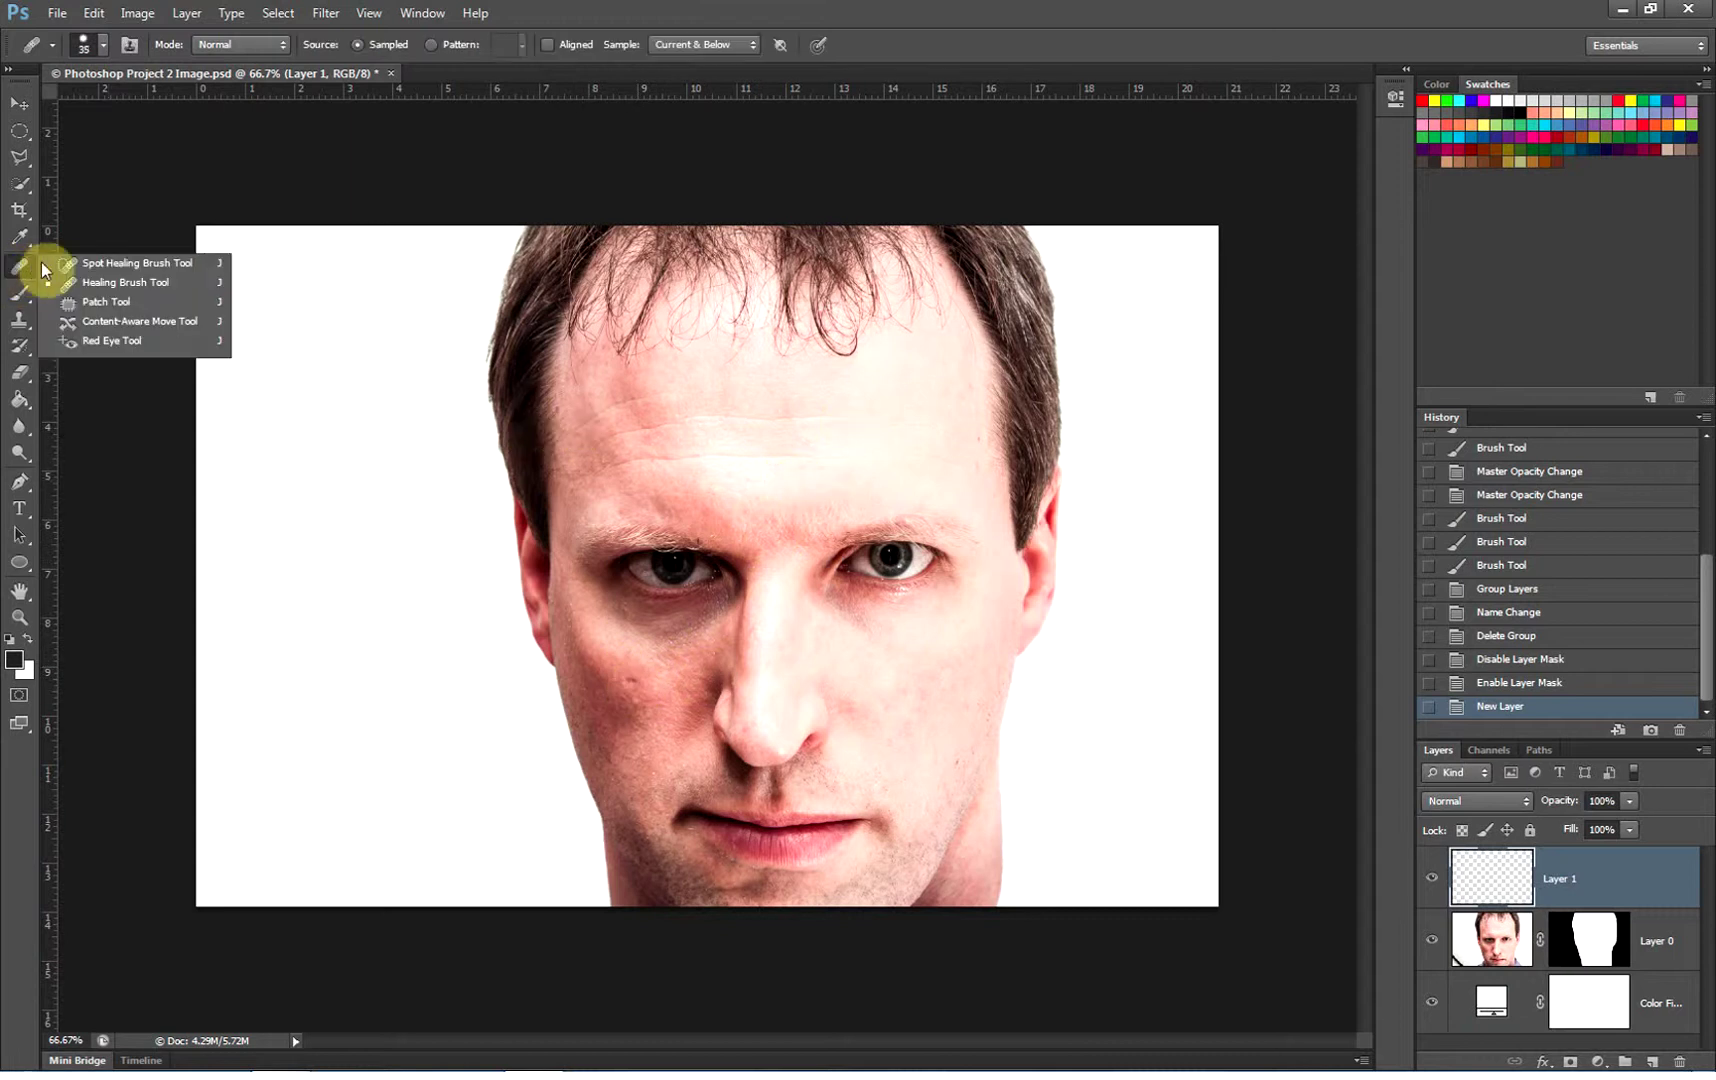
pyautogui.click(104, 266)
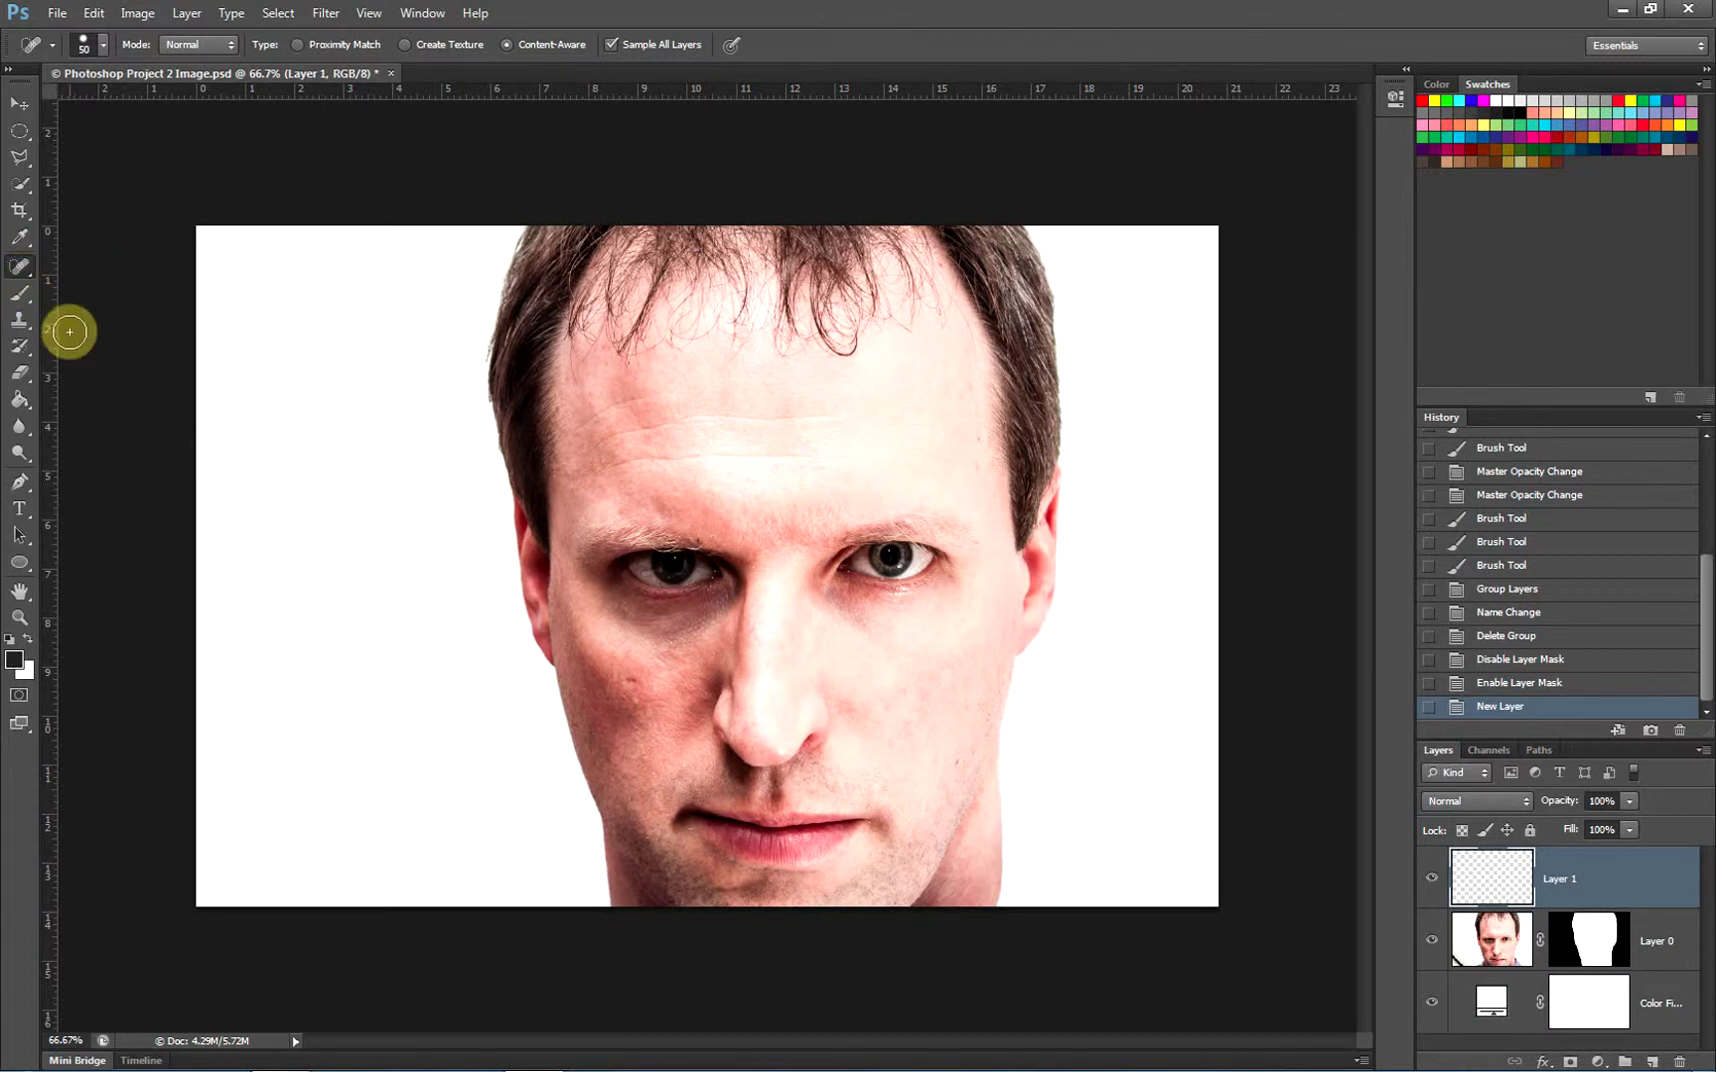
pyautogui.press('[')
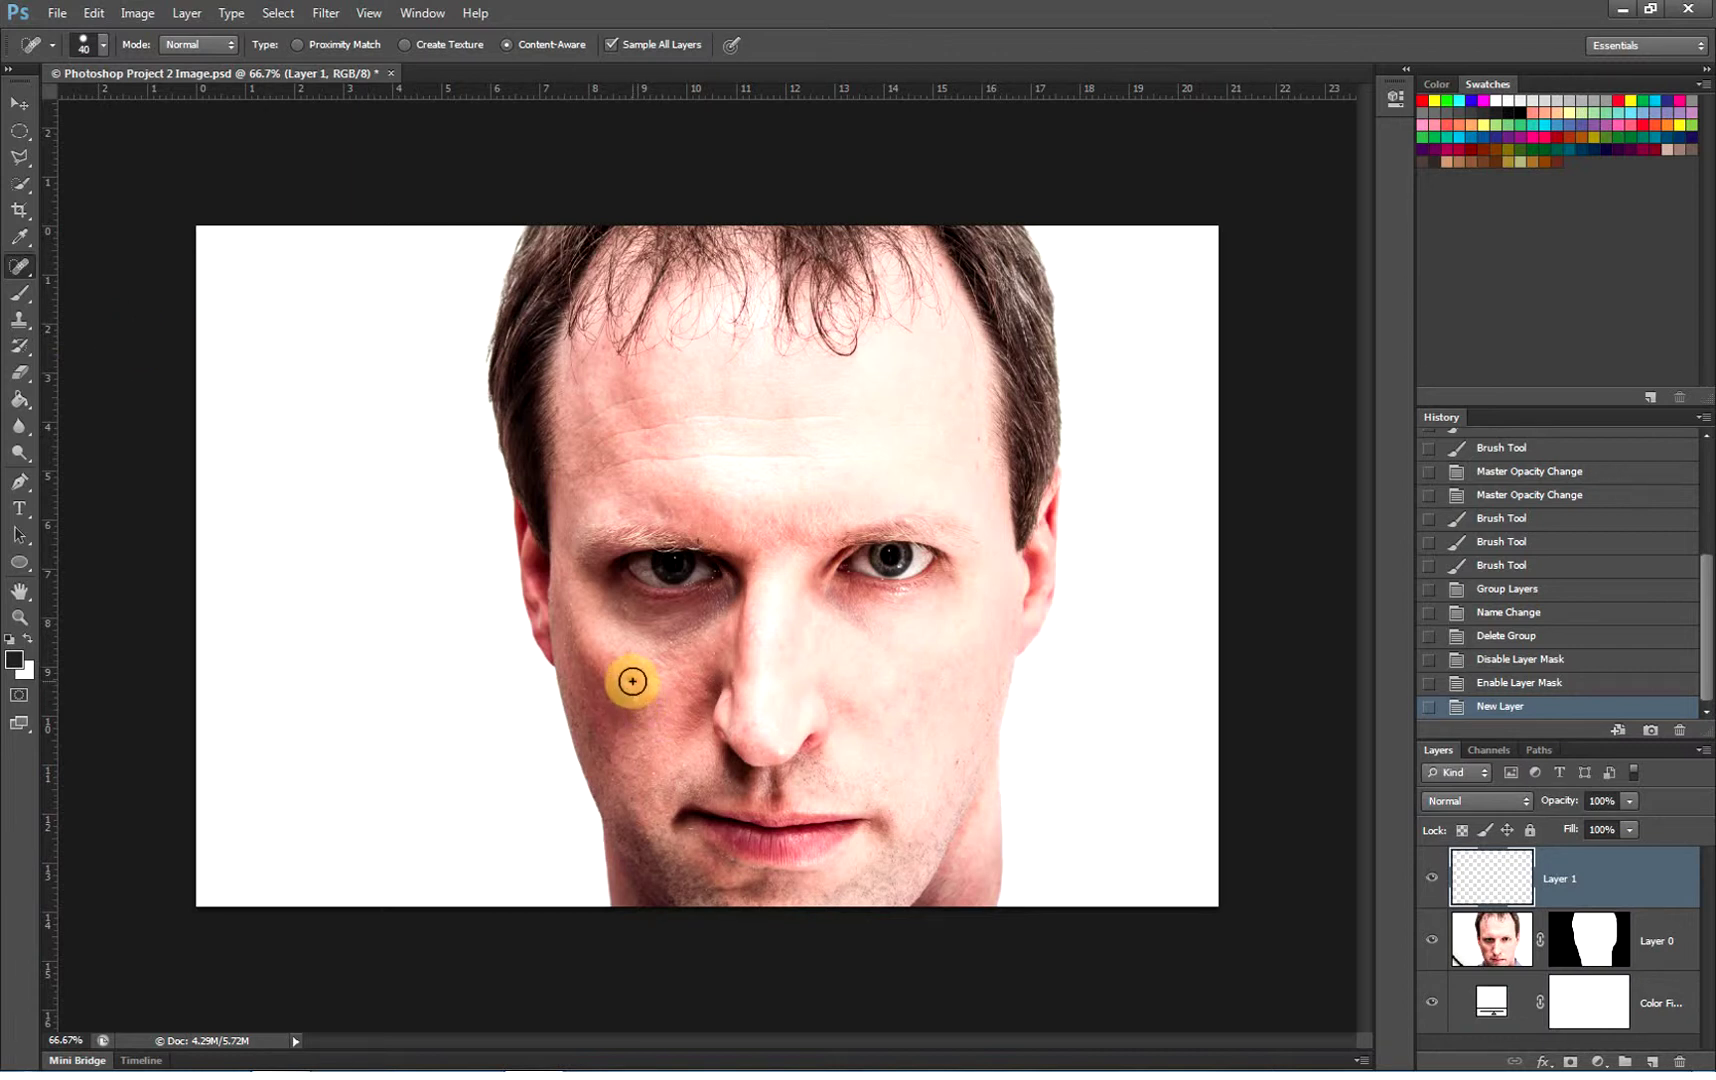
pyautogui.click(632, 681)
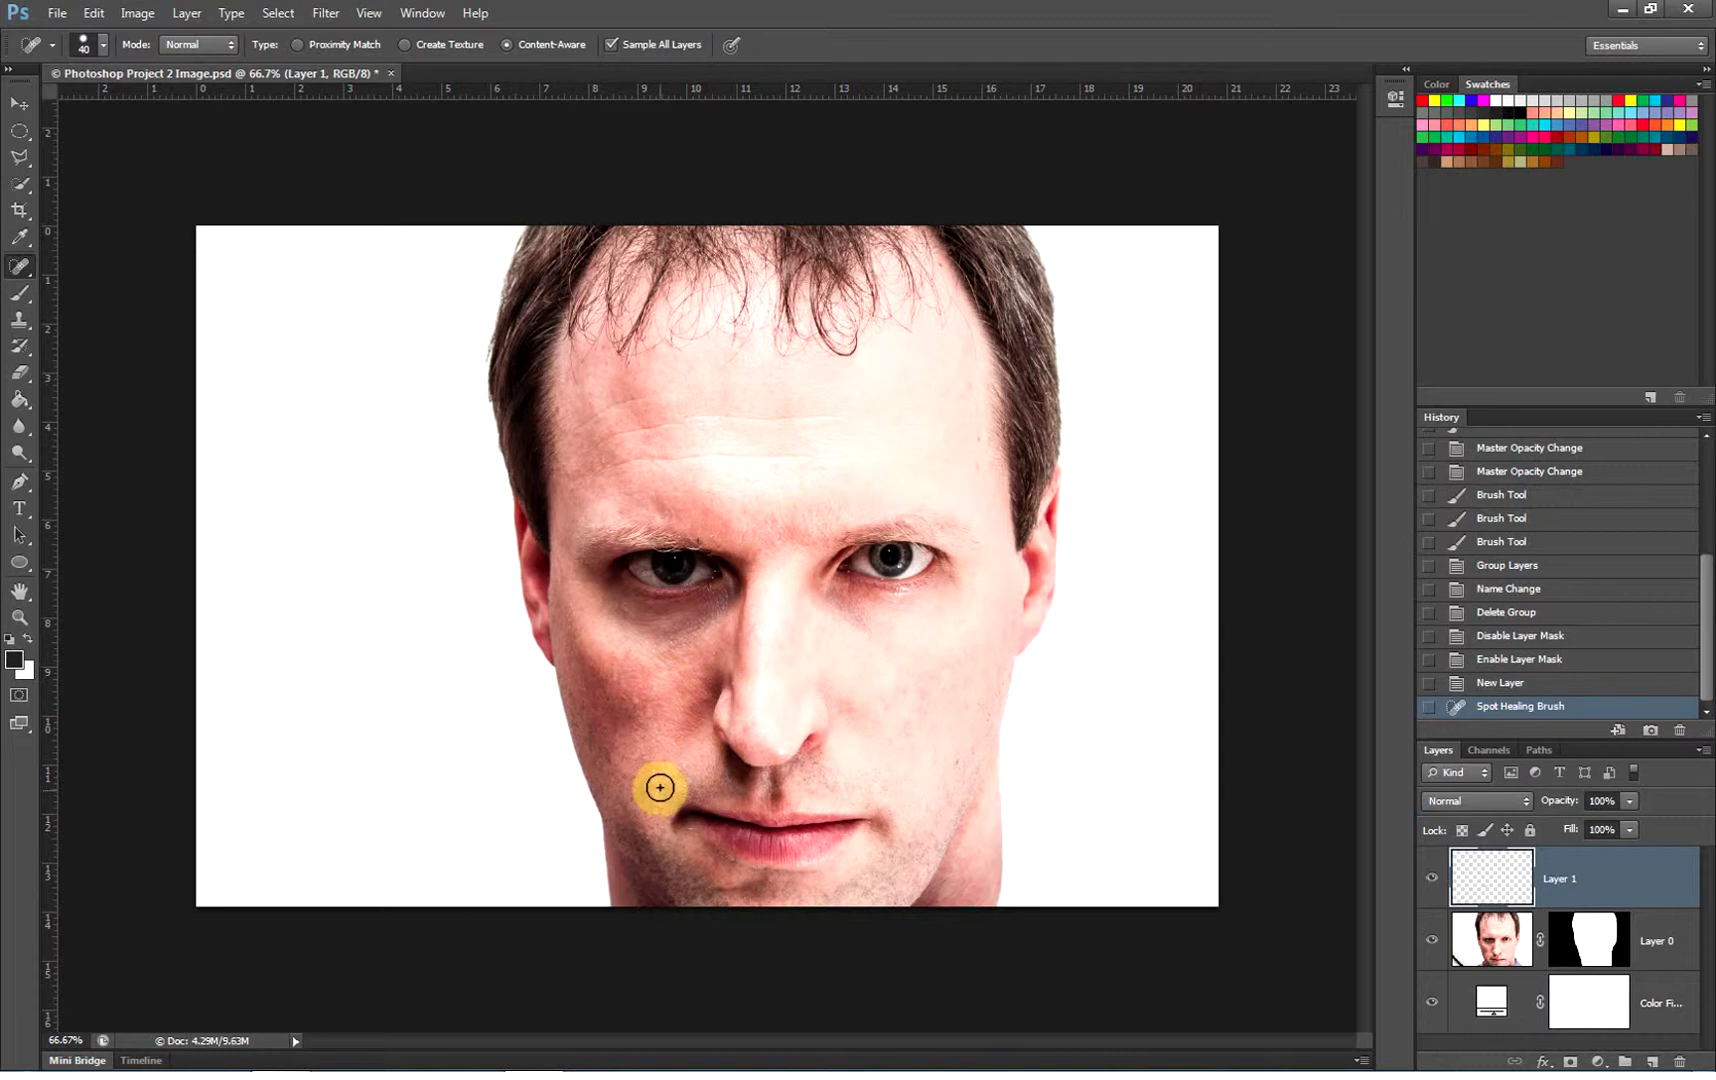
pyautogui.click(104, 44)
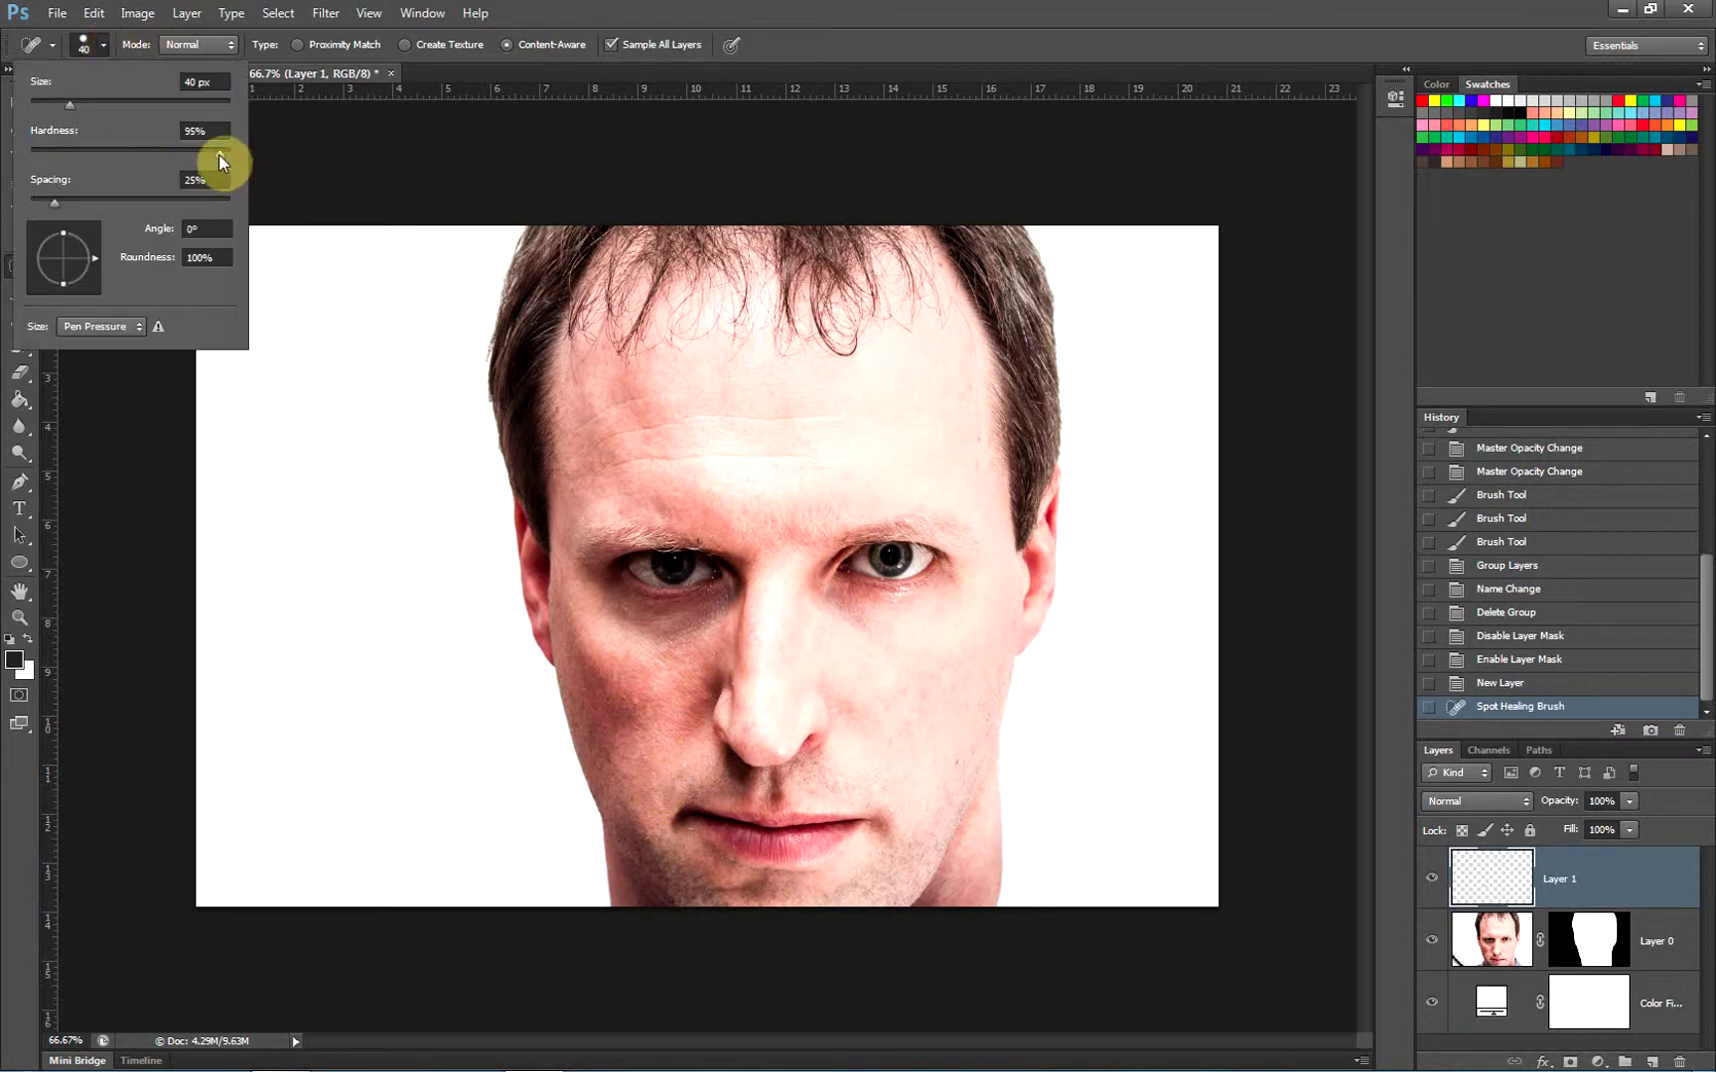
pyautogui.click(102, 44)
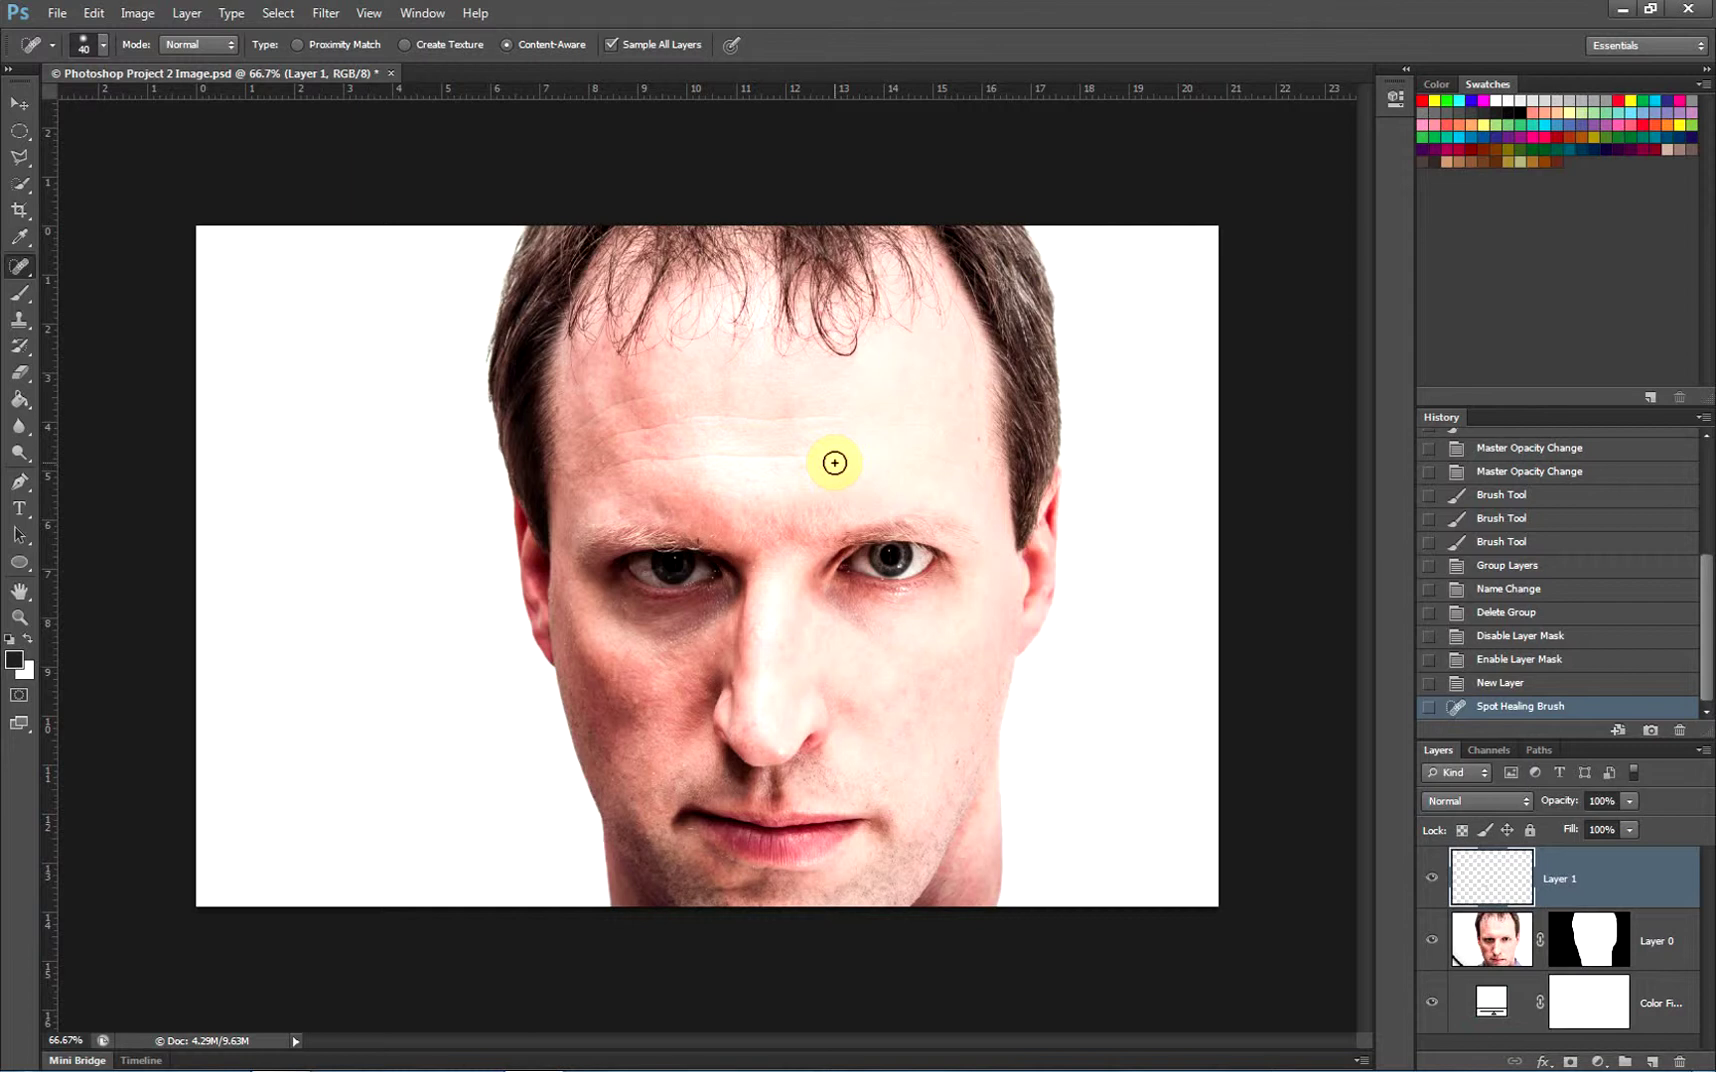
# Smooth the horizontal forehead wrinkles with the Healing Brush, using clean skin sampled just above the eyebrow on the face's shadowed side
pyautogui.rightClick(27, 265)
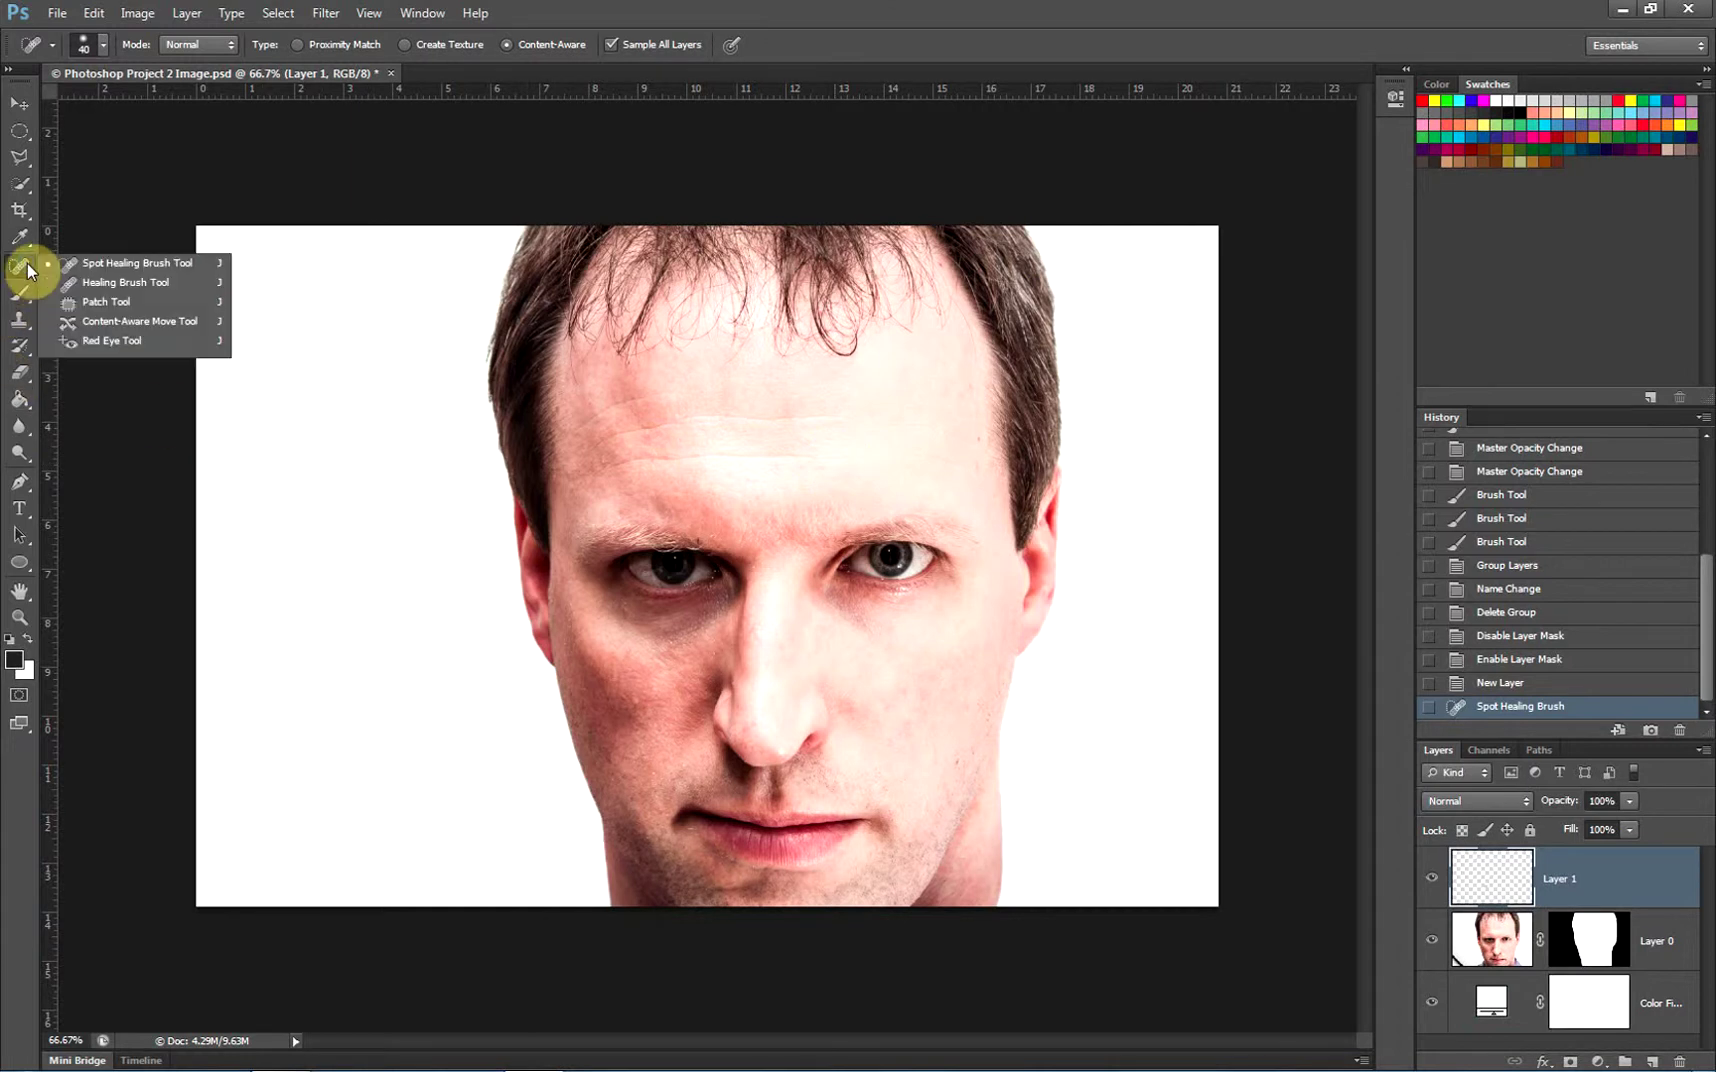
pyautogui.click(118, 287)
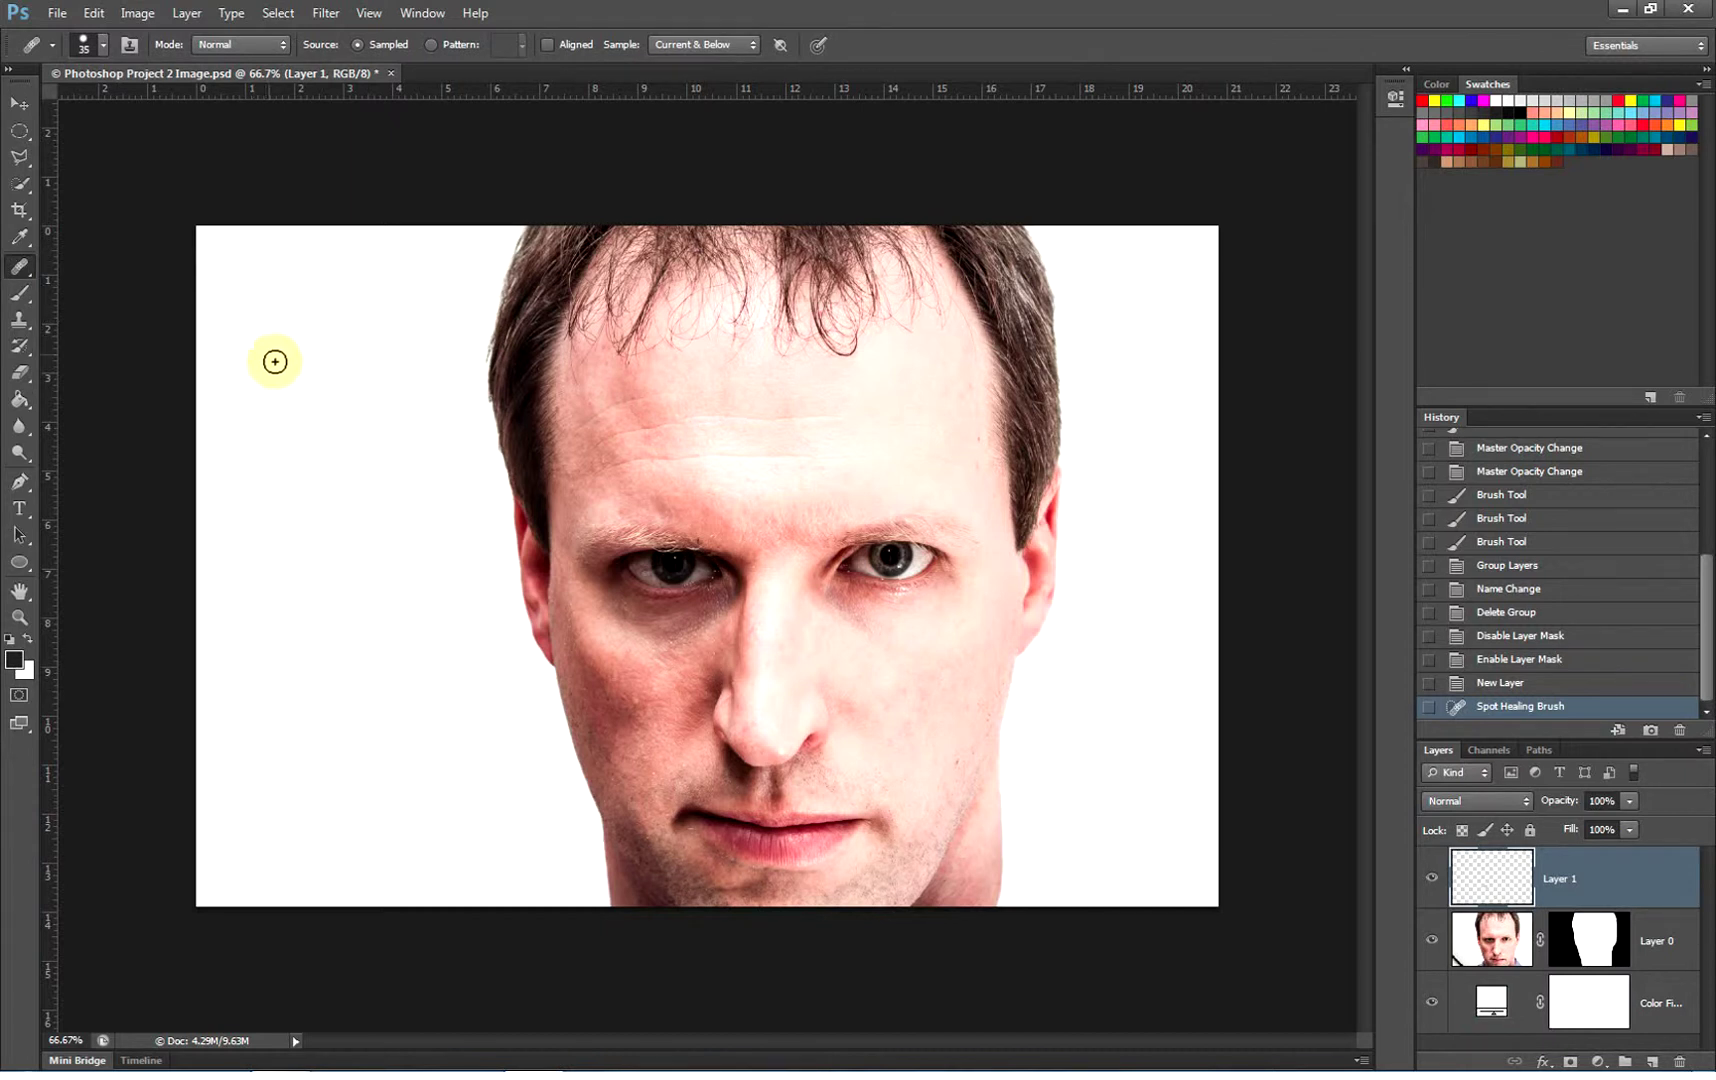
pyautogui.keyDown('alt'); pyautogui.click(586, 506); pyautogui.keyUp('alt')
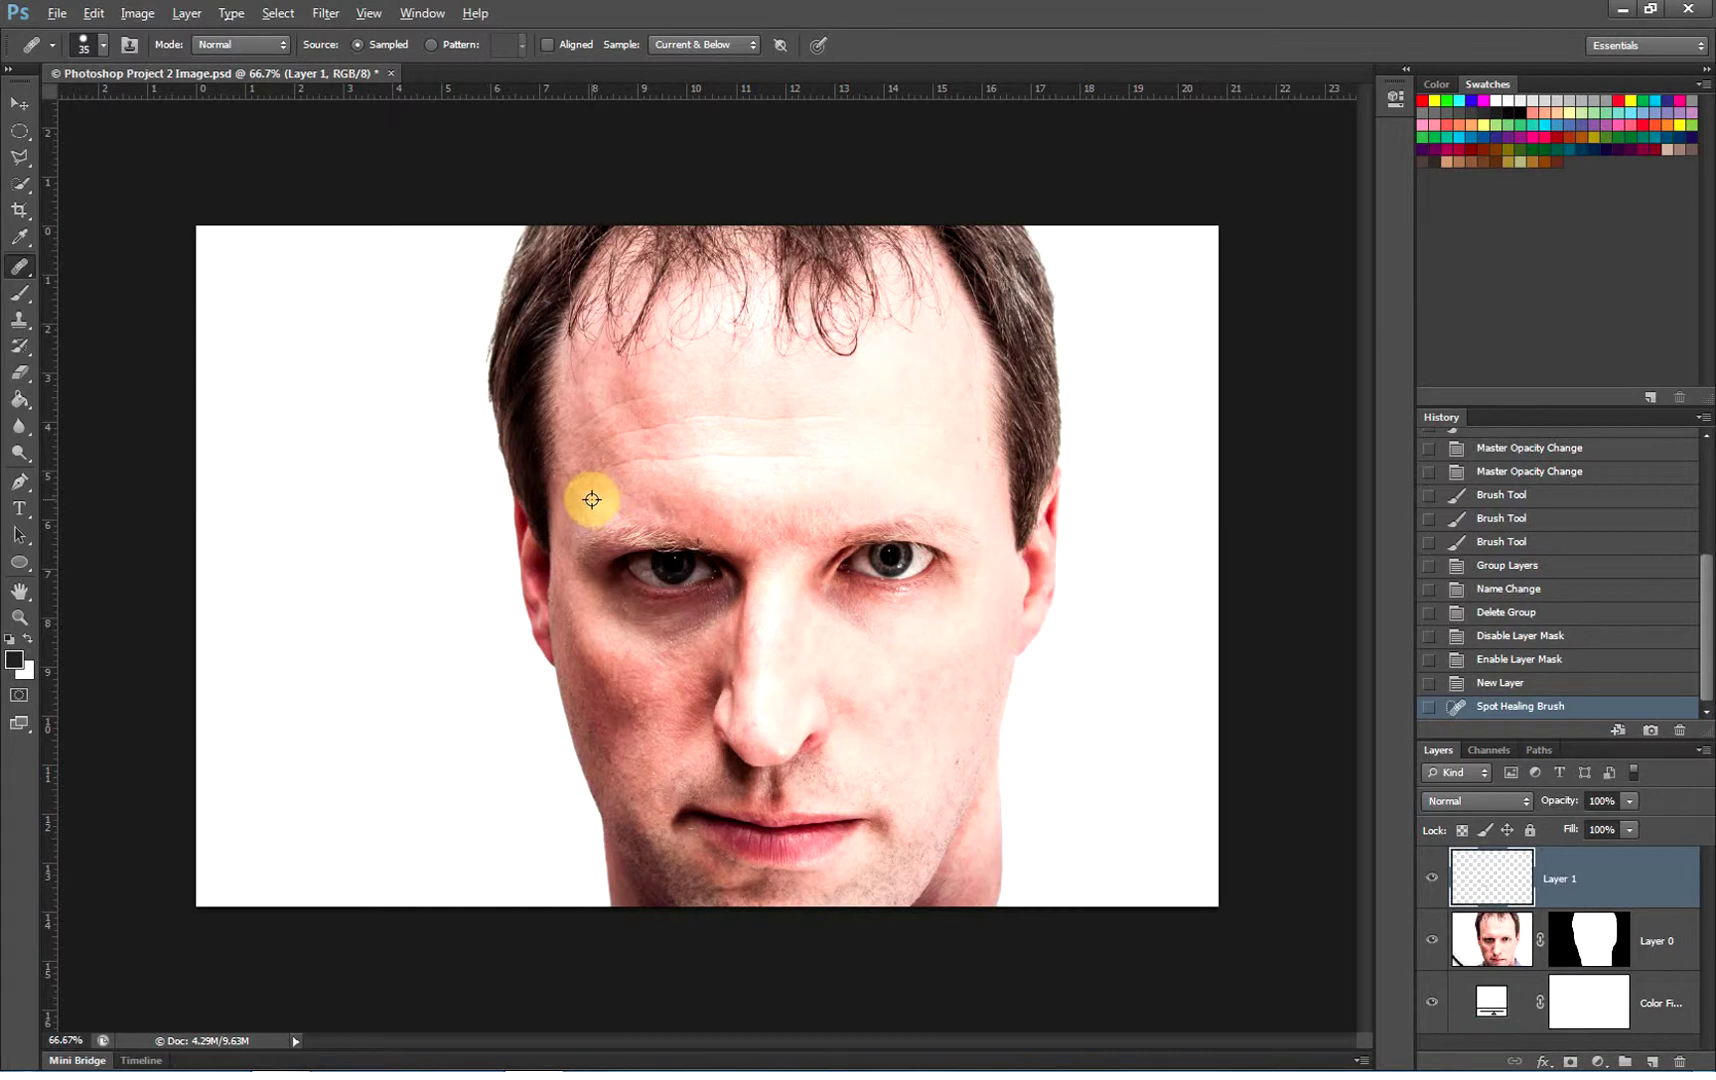
pyautogui.keyDown('alt'); pyautogui.click(591, 499); pyautogui.keyUp('alt')
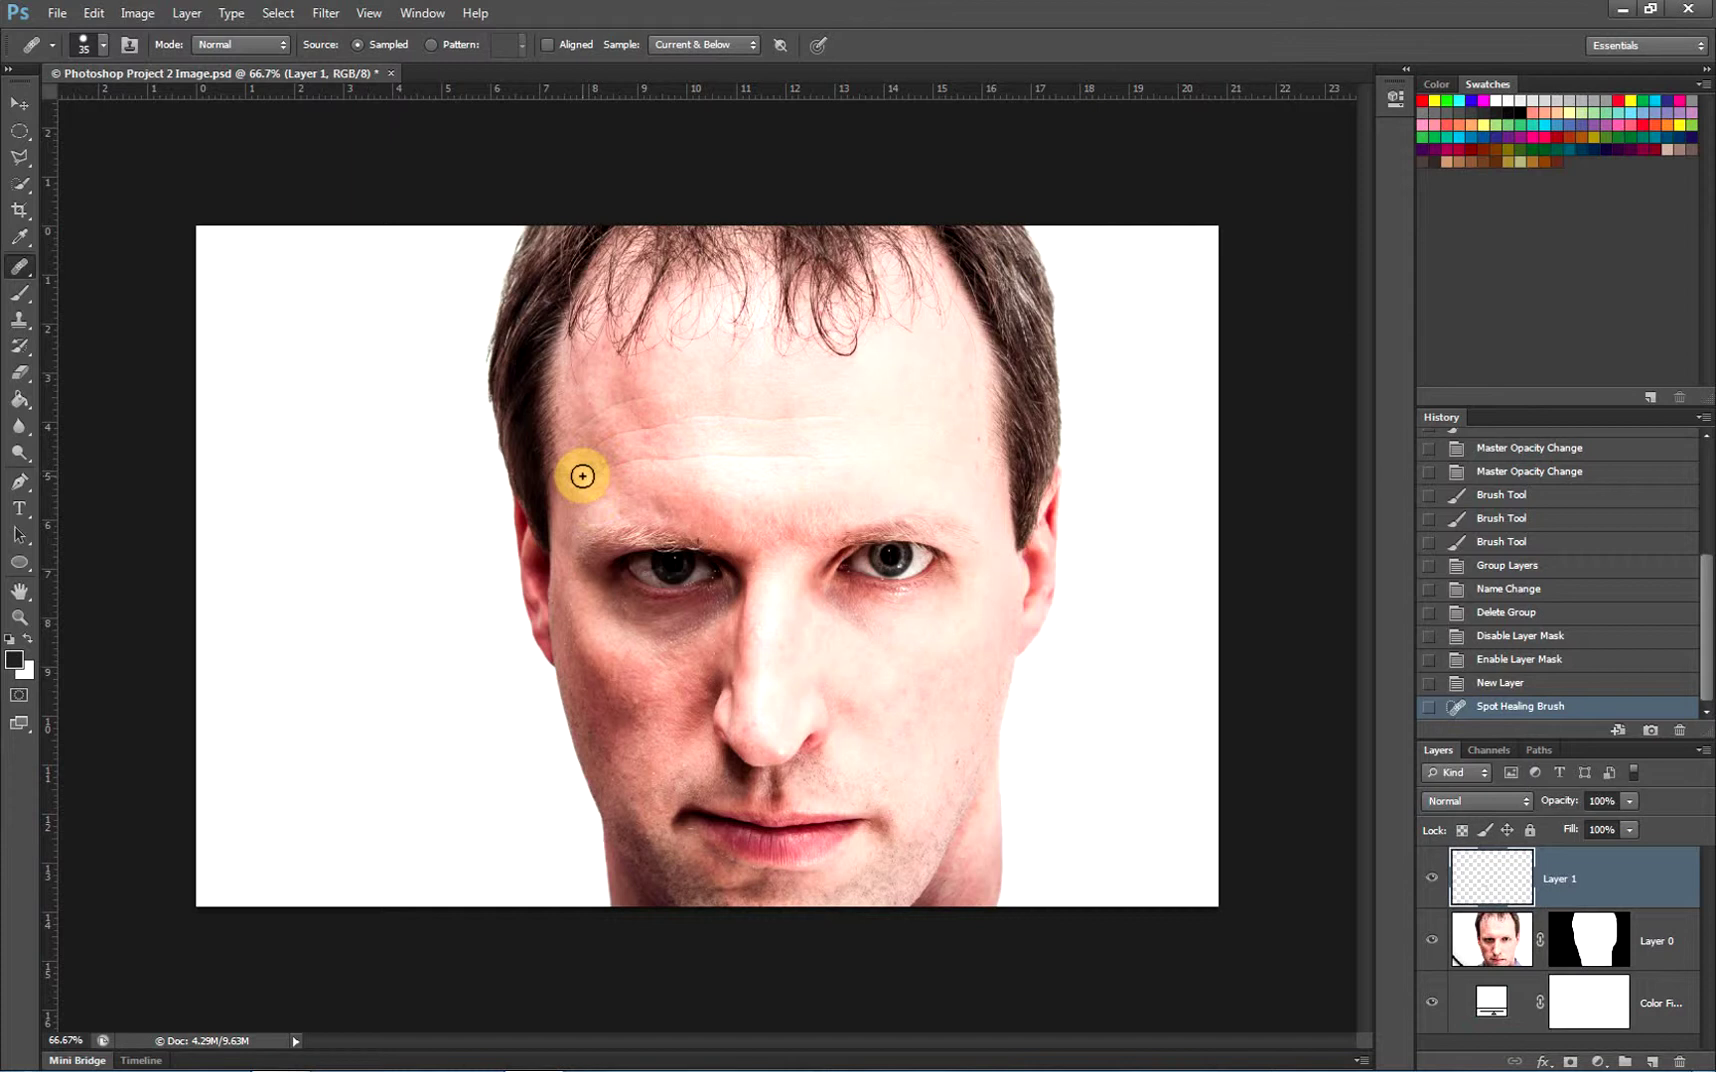
pyautogui.moveTo(582, 475); pyautogui.dragTo(823, 460)
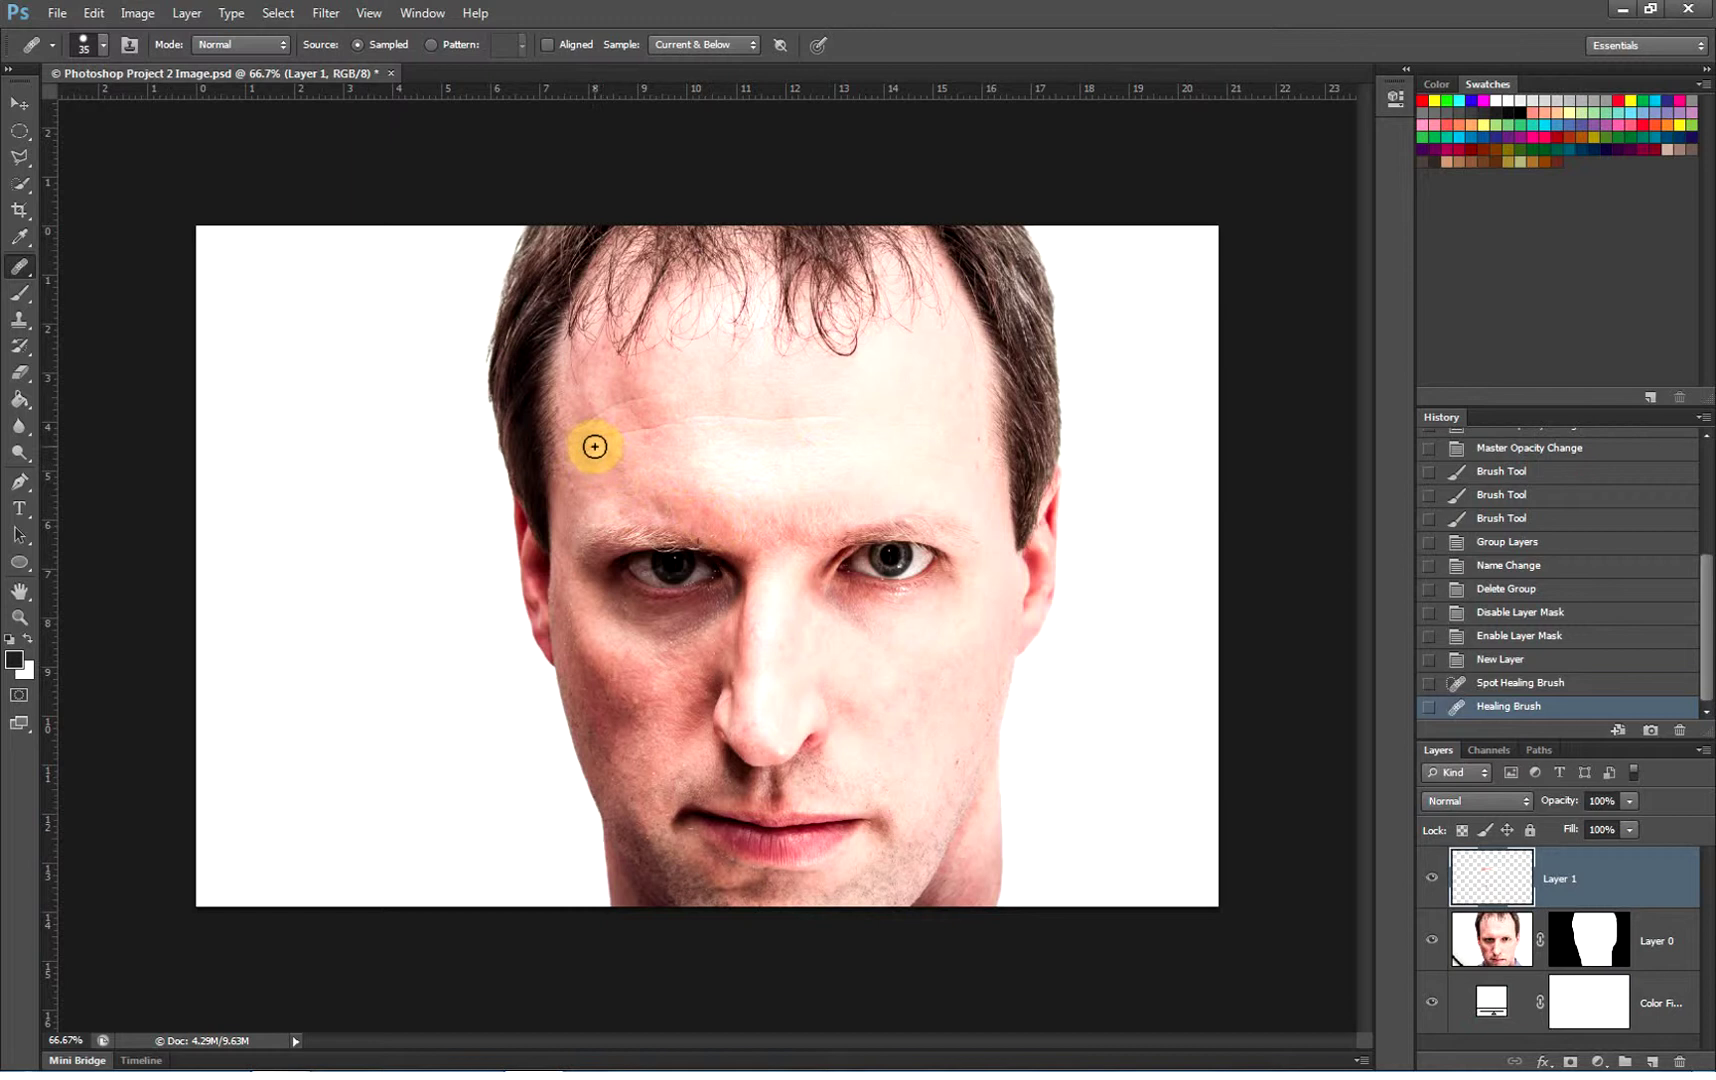
pyautogui.moveTo(595, 447); pyautogui.dragTo(835, 414)
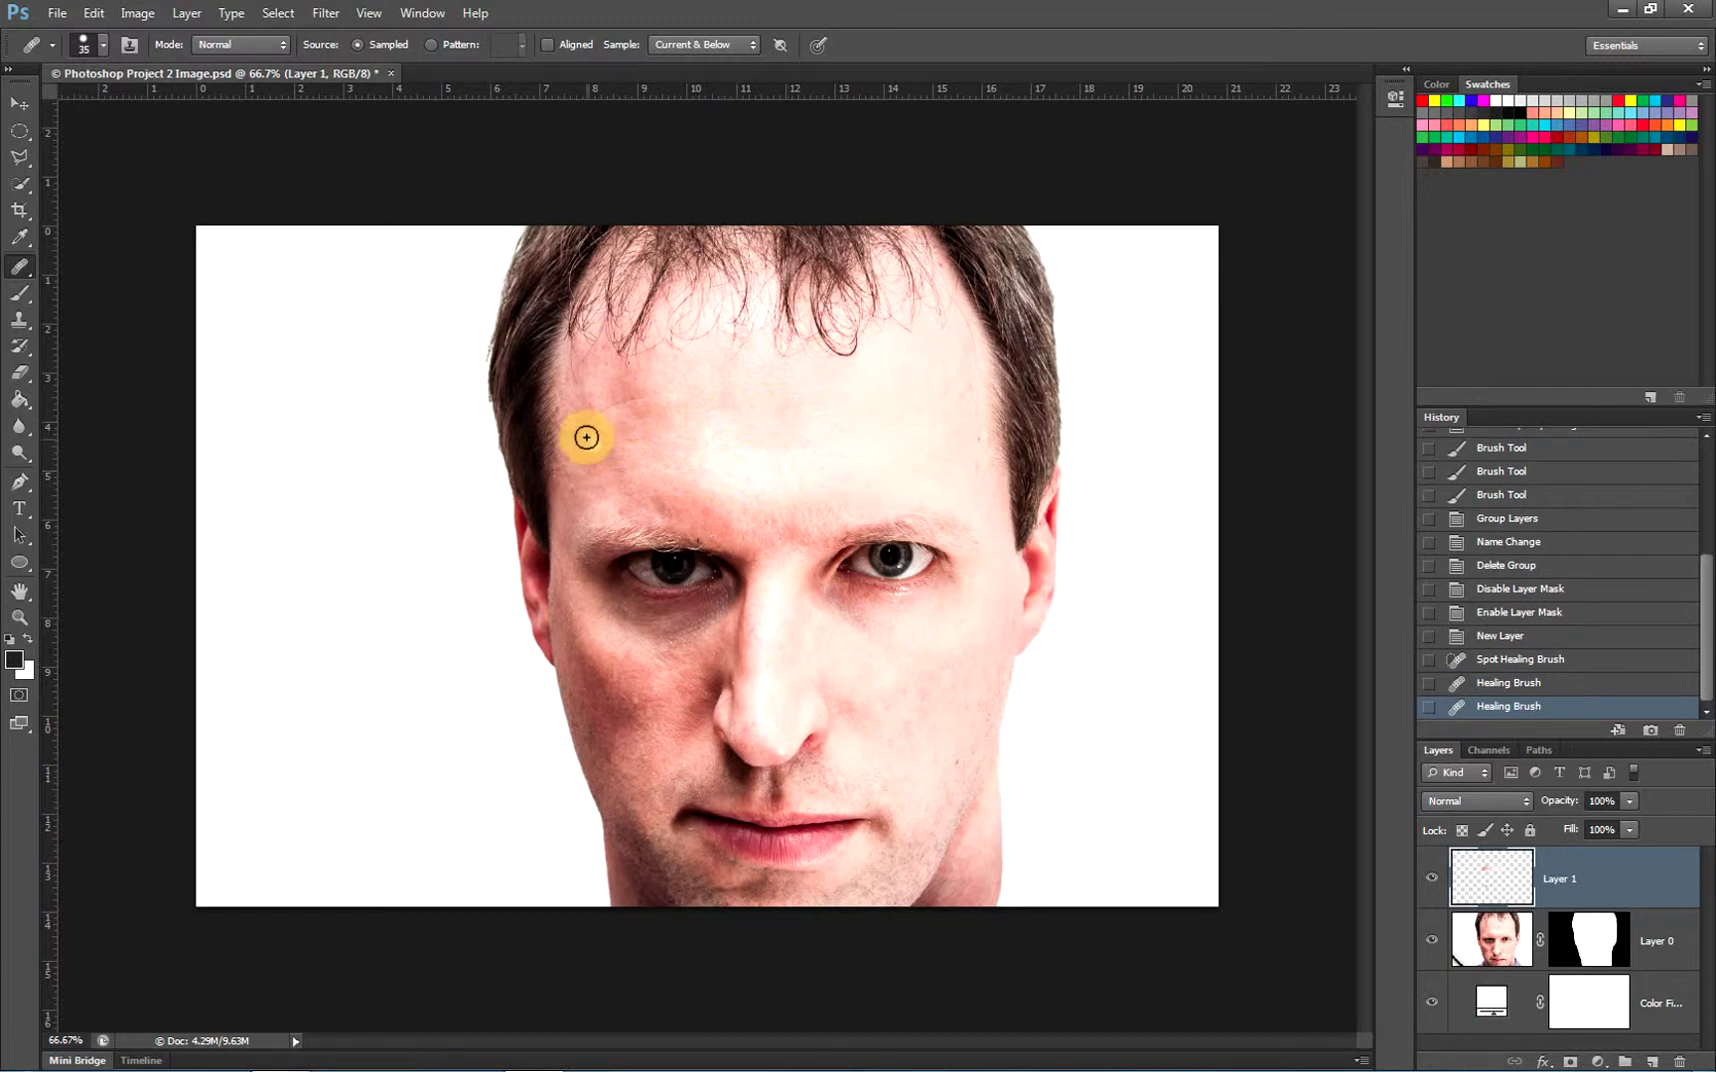
pyautogui.moveTo(586, 437)
pyautogui.mouseDown()
pyautogui.moveTo(616, 408)
pyautogui.moveTo(685, 395)
pyautogui.mouseUp()
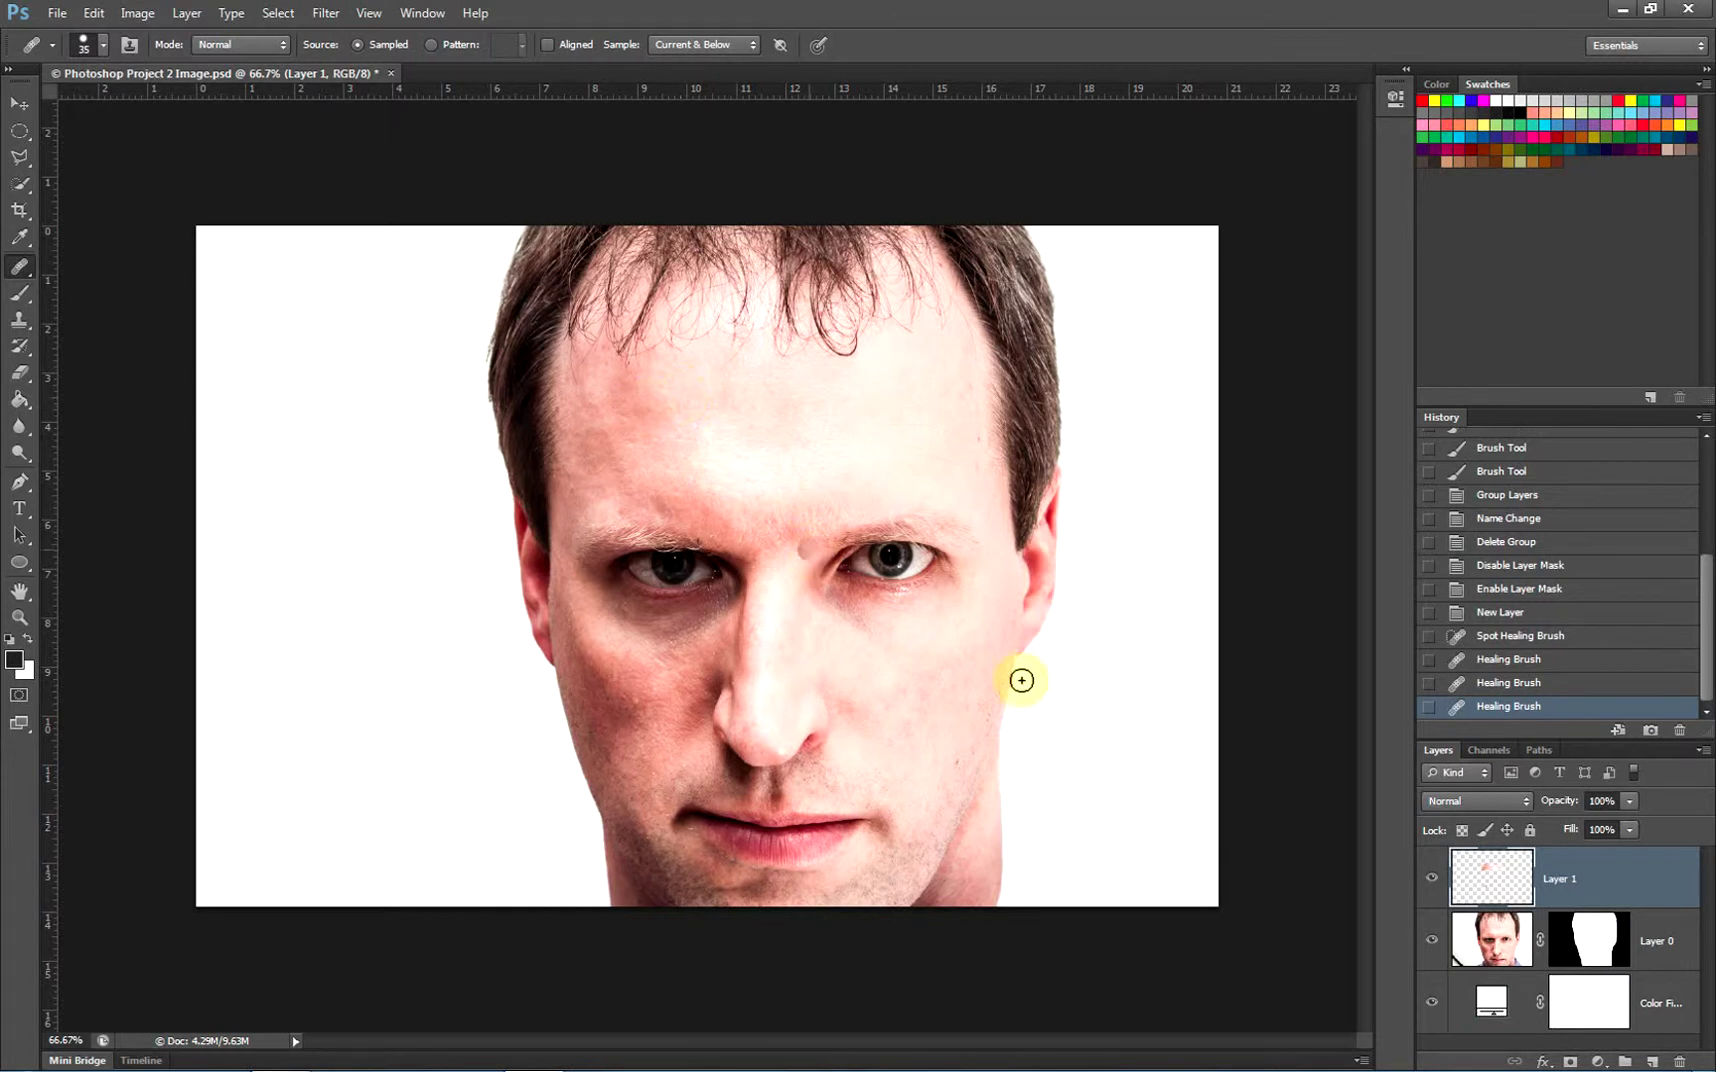
# Toggle Layer 1's visibility to compare the retouching before and after, and reduce the layer's opacity to 75%
pyautogui.click(1432, 878)
pyautogui.click(1432, 880)
pyautogui.click(1432, 880)
pyautogui.click(1432, 880)
pyautogui.click(1432, 880)
pyautogui.click(1432, 880)
pyautogui.click(1432, 880)
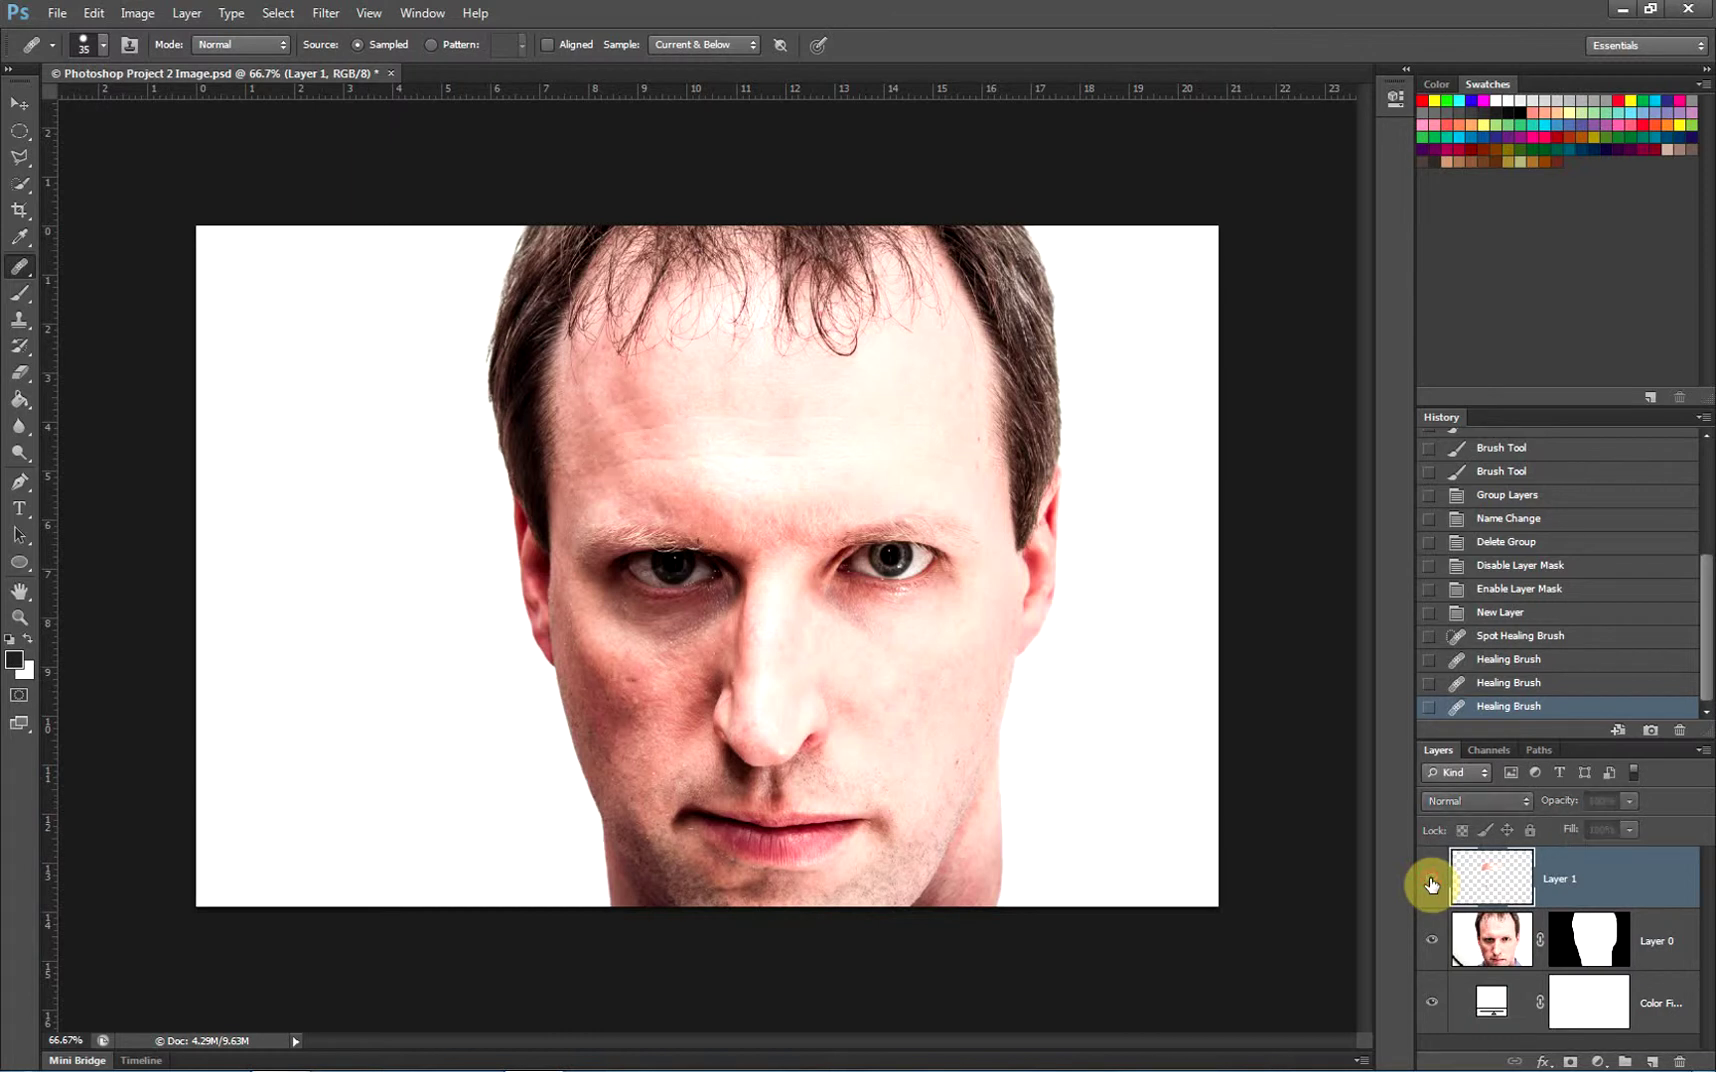
pyautogui.click(1432, 880)
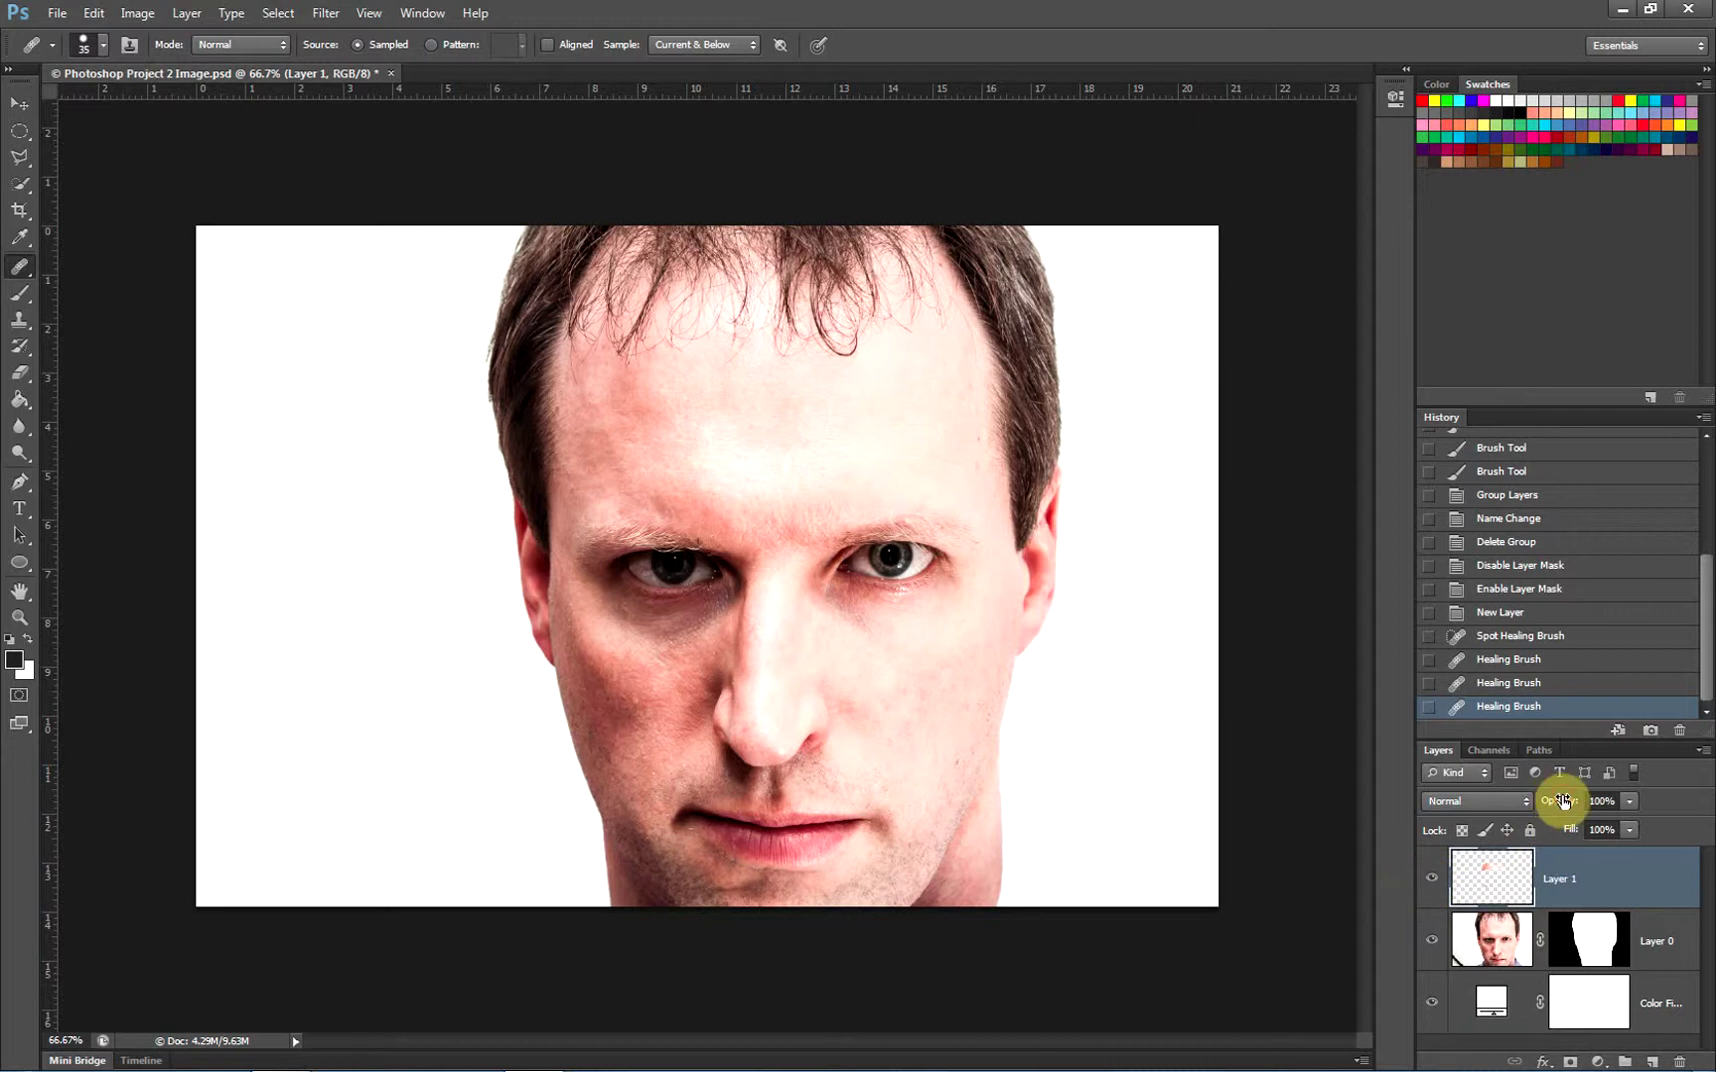
pyautogui.moveTo(1563, 800); pyautogui.dragTo(1553, 800)
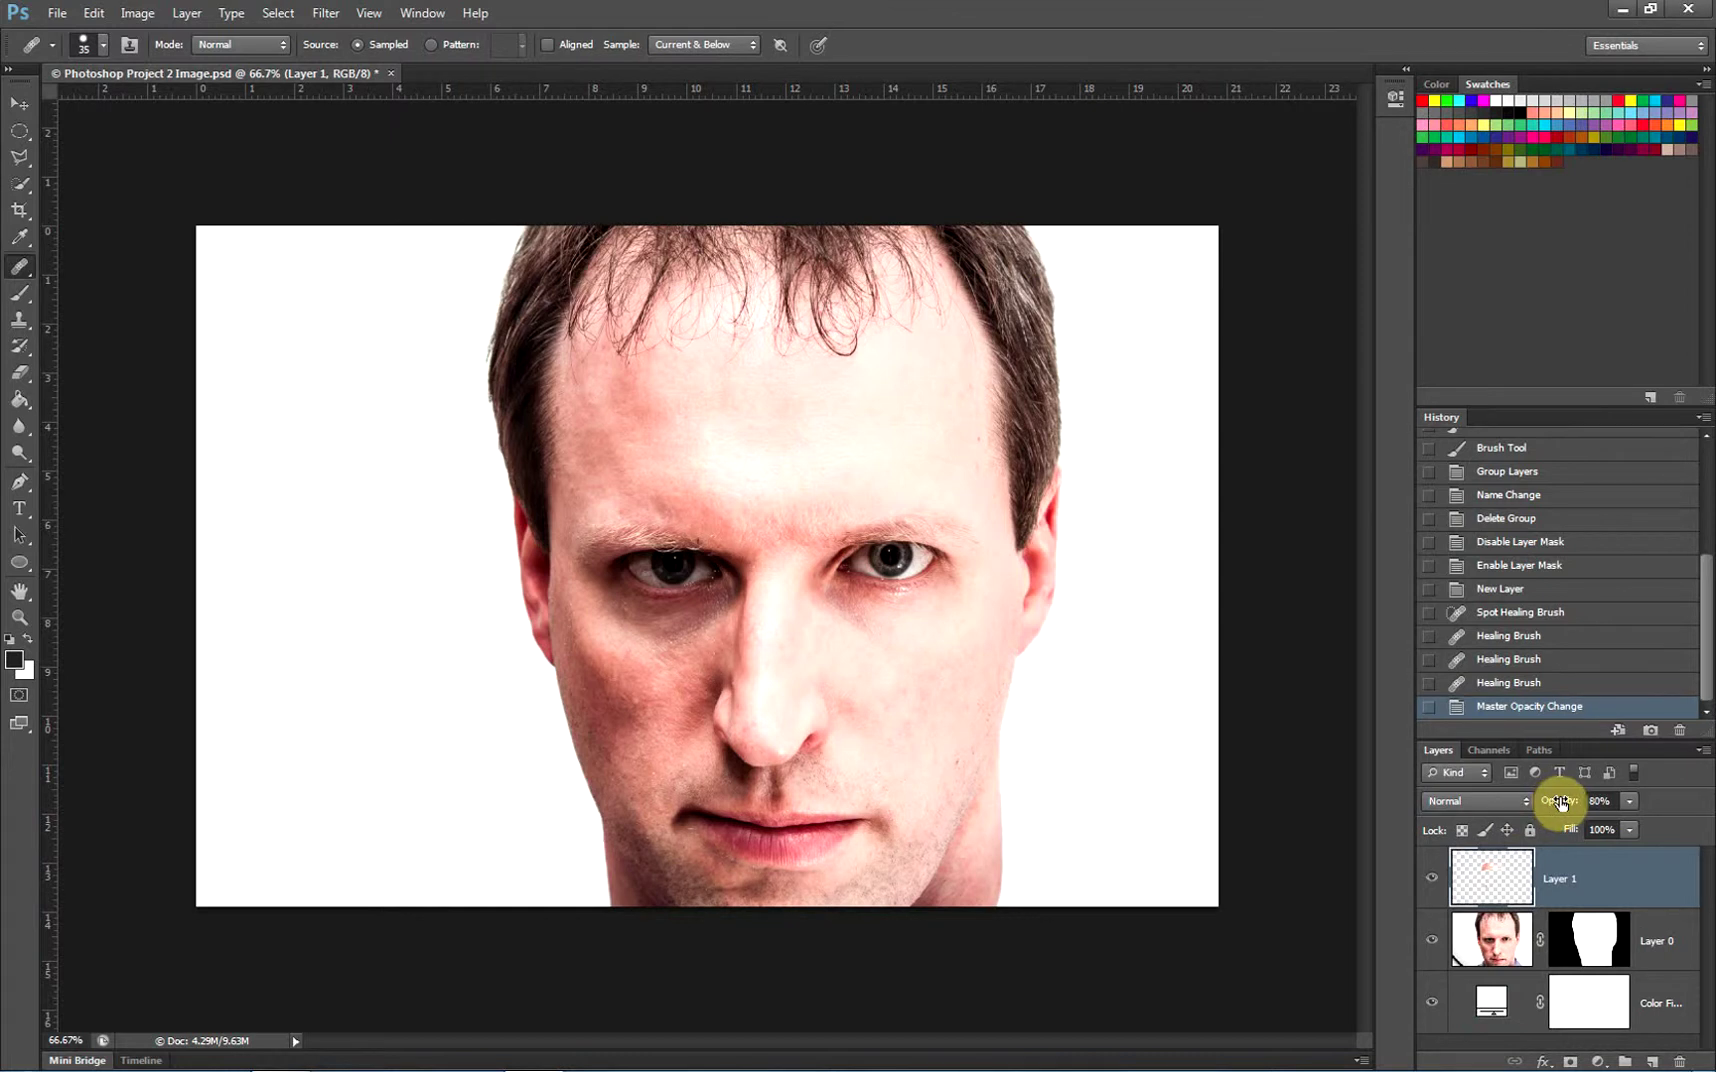
pyautogui.moveTo(1565, 805); pyautogui.dragTo(1558, 804)
# Add another empty layer above Layer 1 and name it "Neck Edits"
pyautogui.click(1652, 1061)
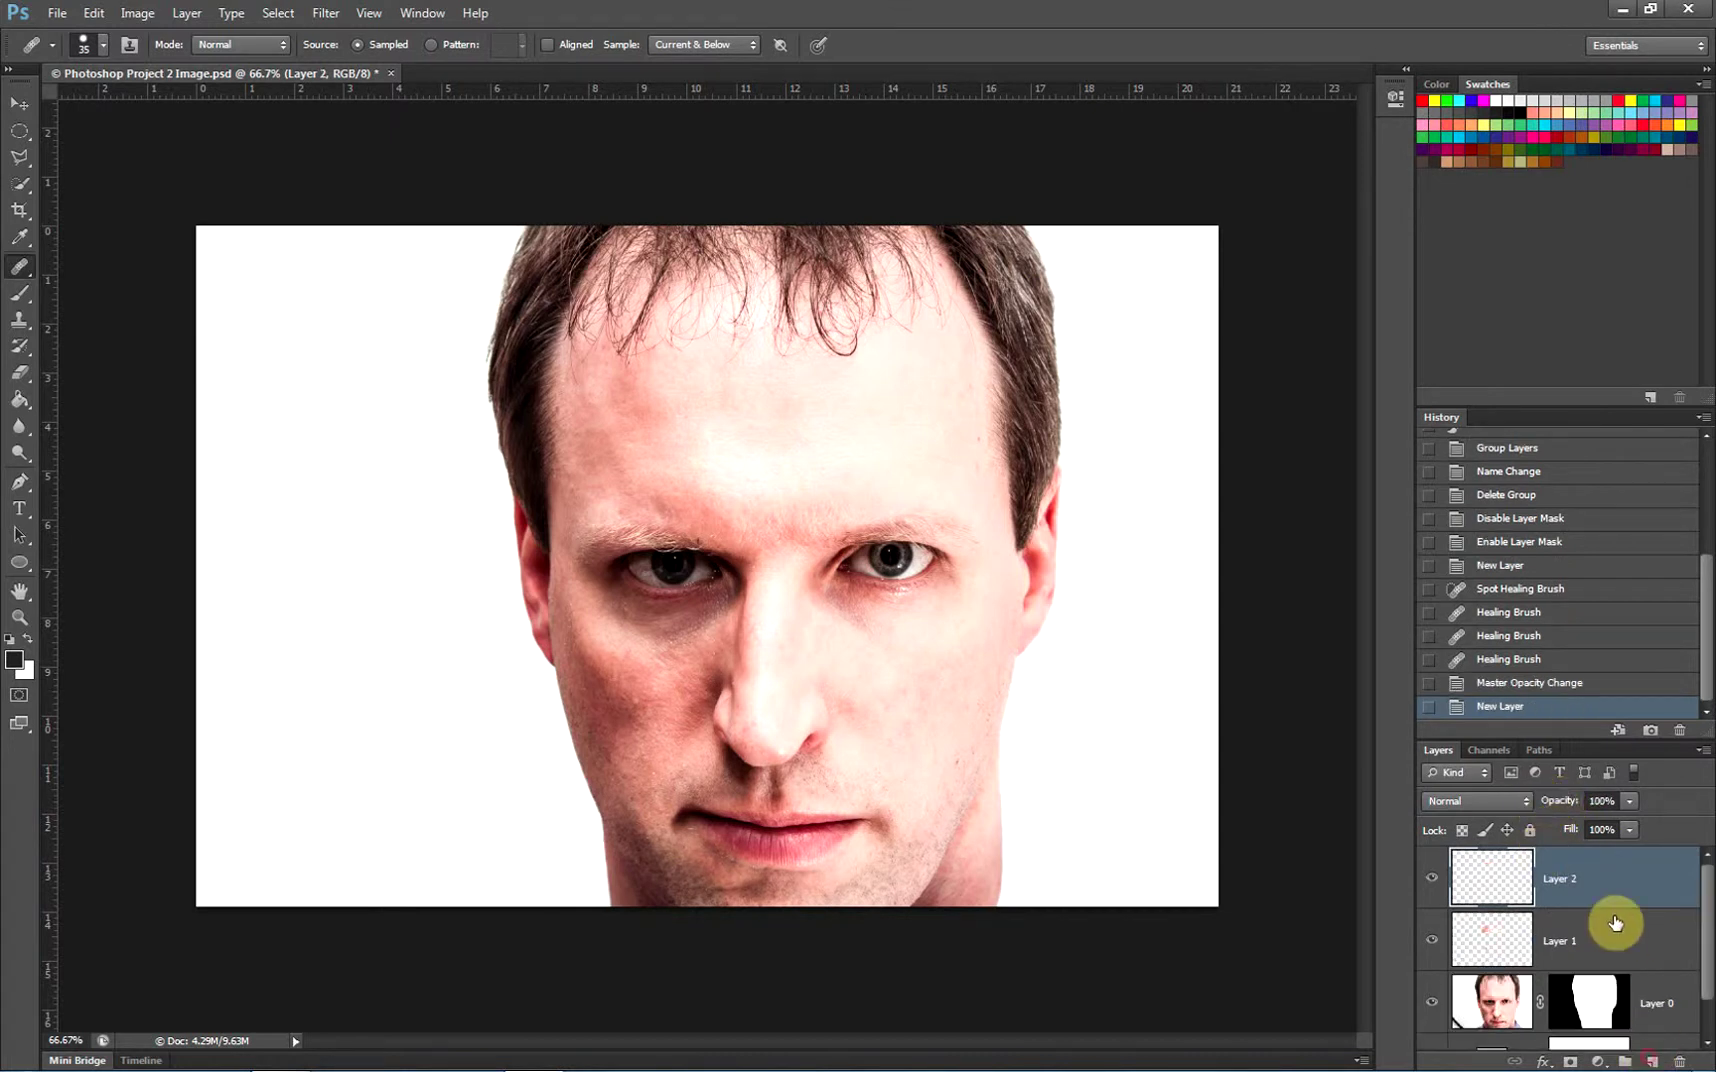
pyautogui.doubleClick(1563, 880)
pyautogui.write('Neck Edits')
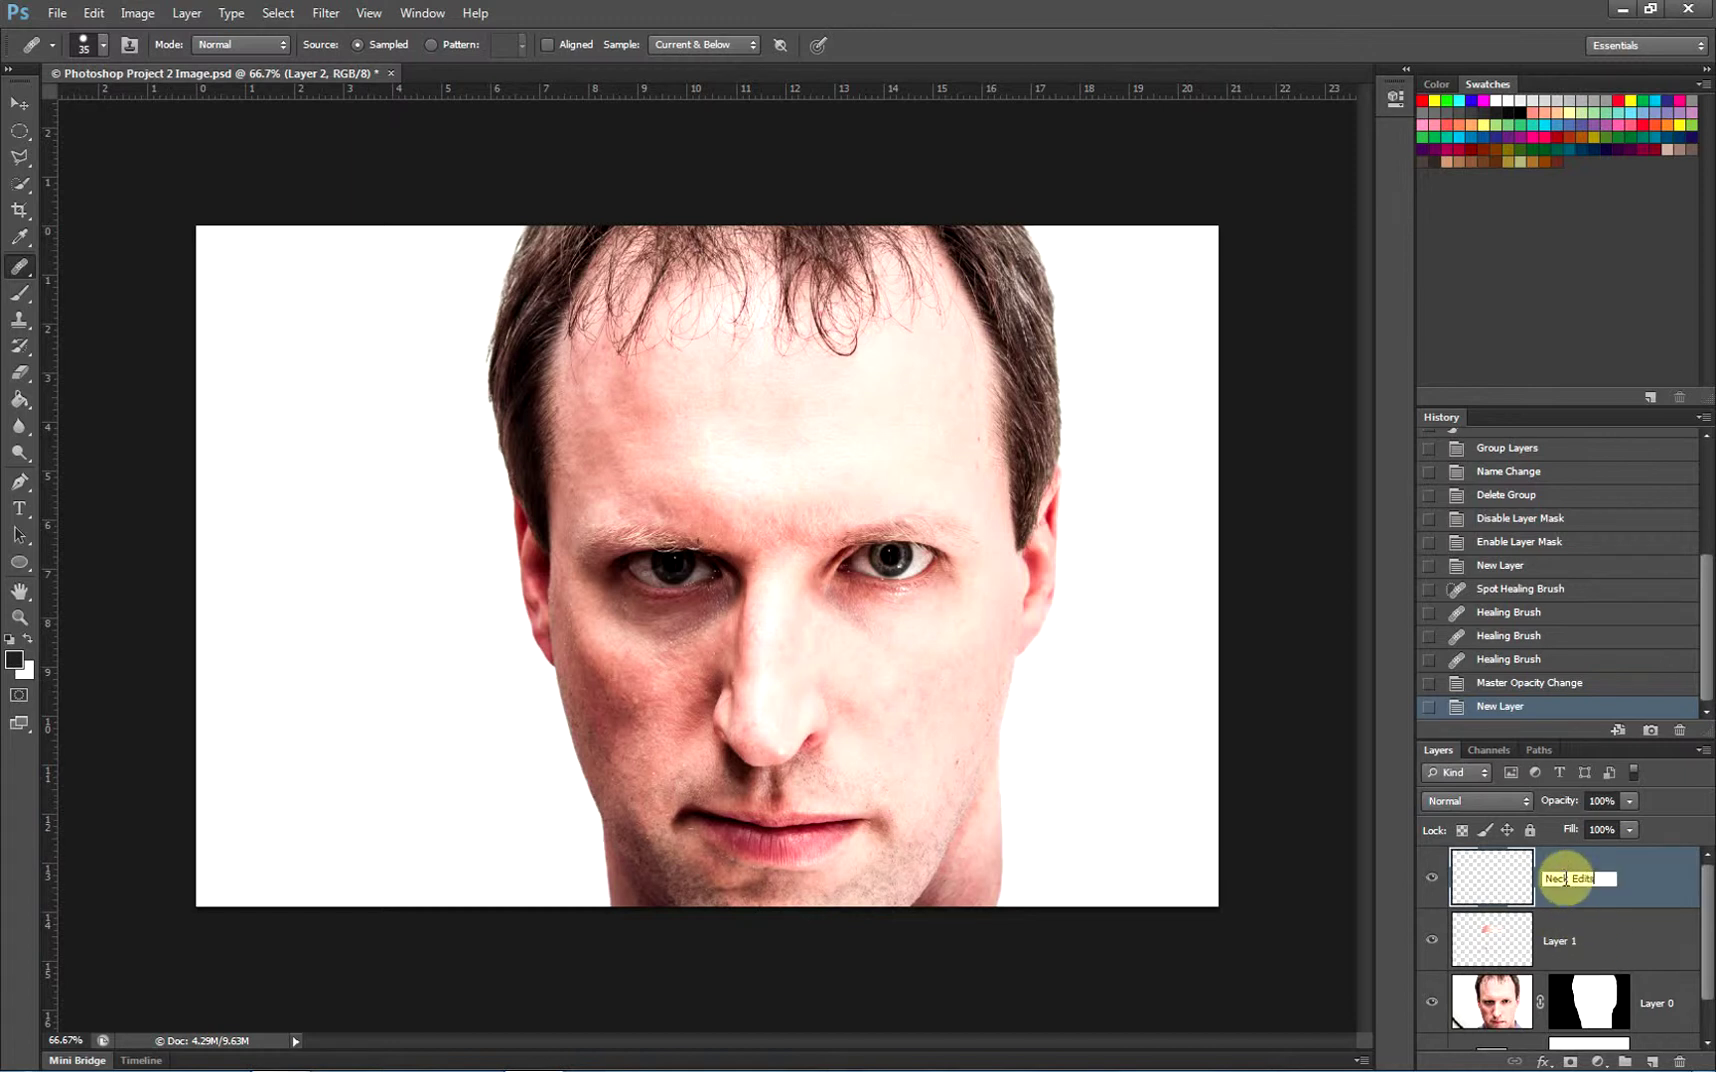
pyautogui.press('Return')
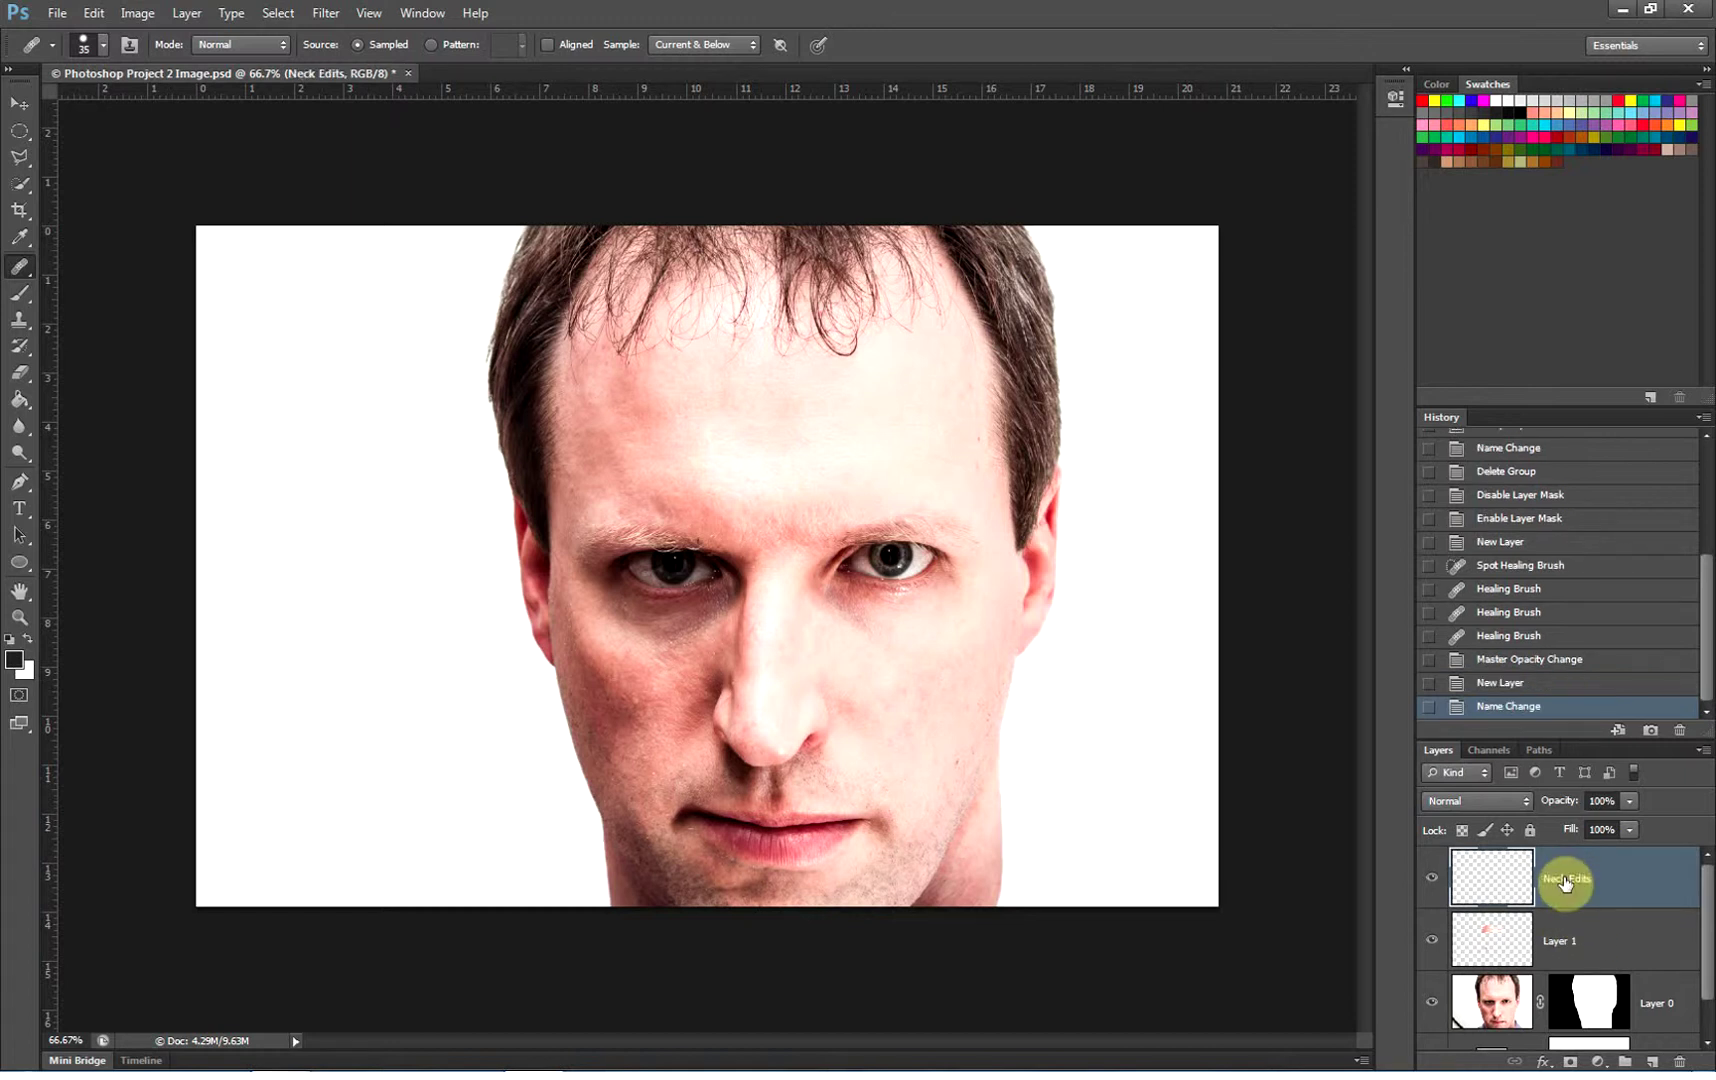
# Rename Layer 1 to "Healing Brush Edits"
pyautogui.doubleClick(1560, 940)
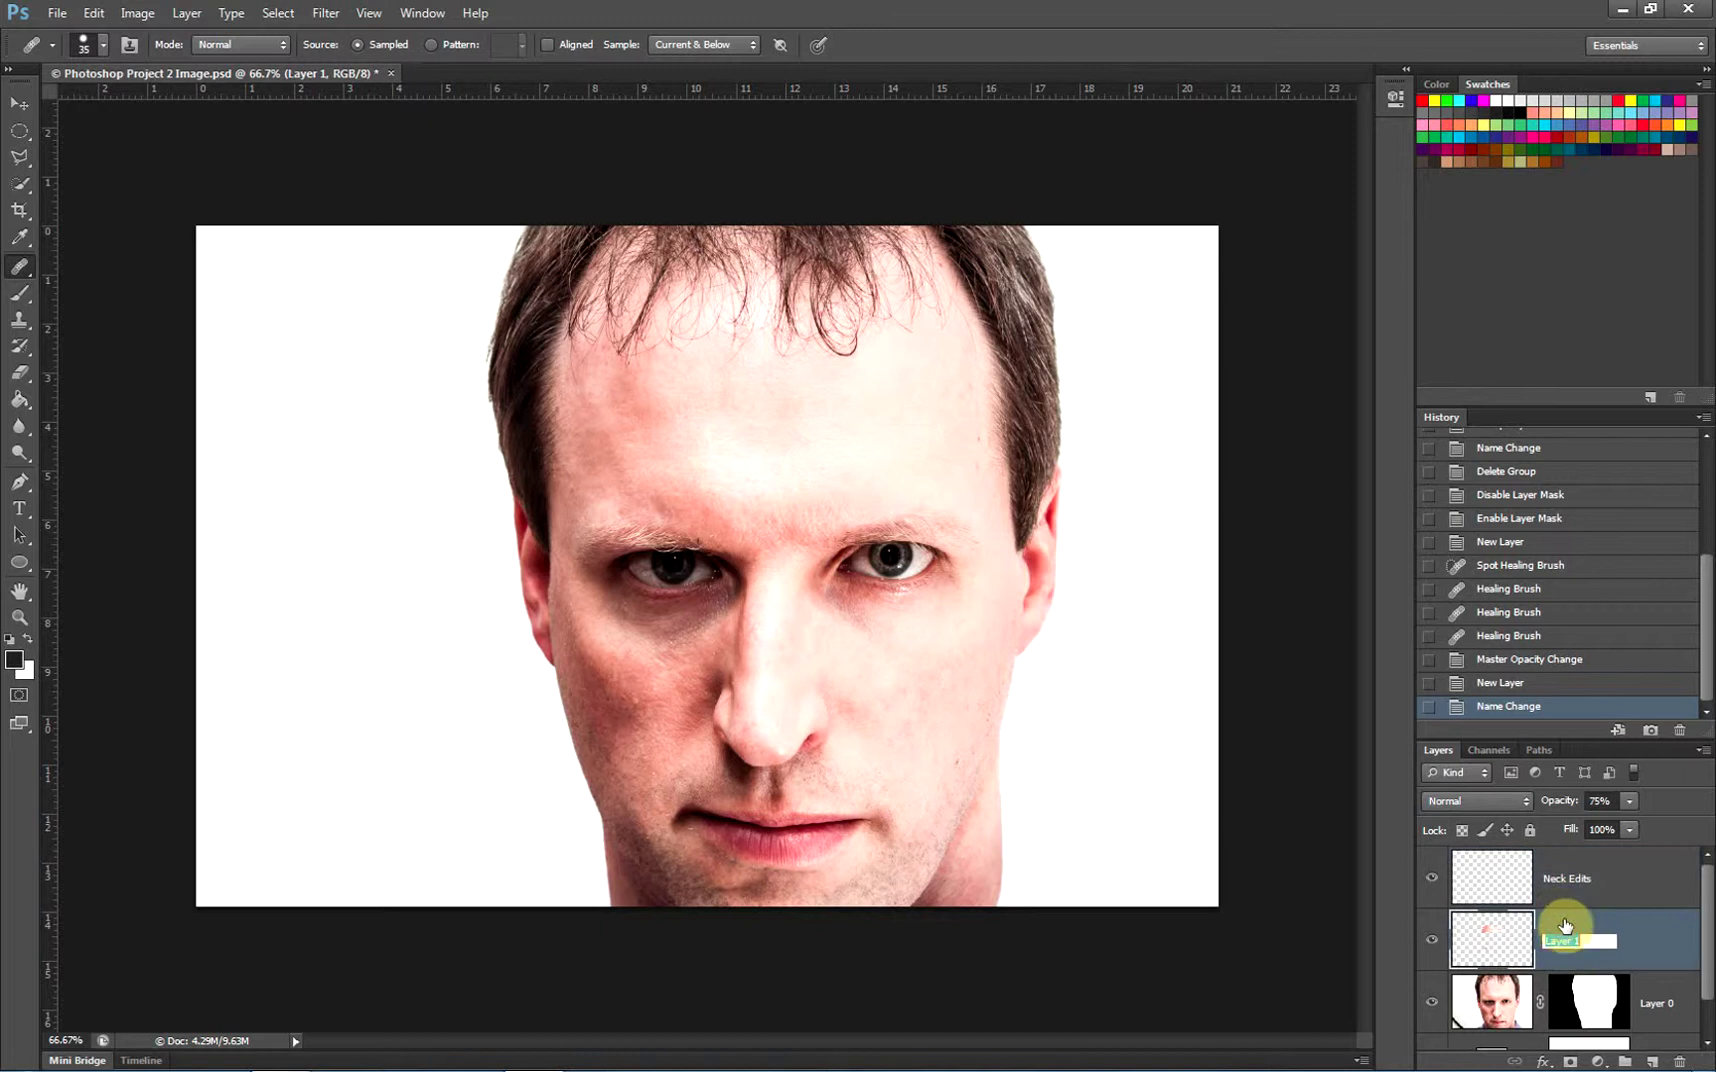
pyautogui.write('Healing Brush Edits')
pyautogui.click(1560, 914)
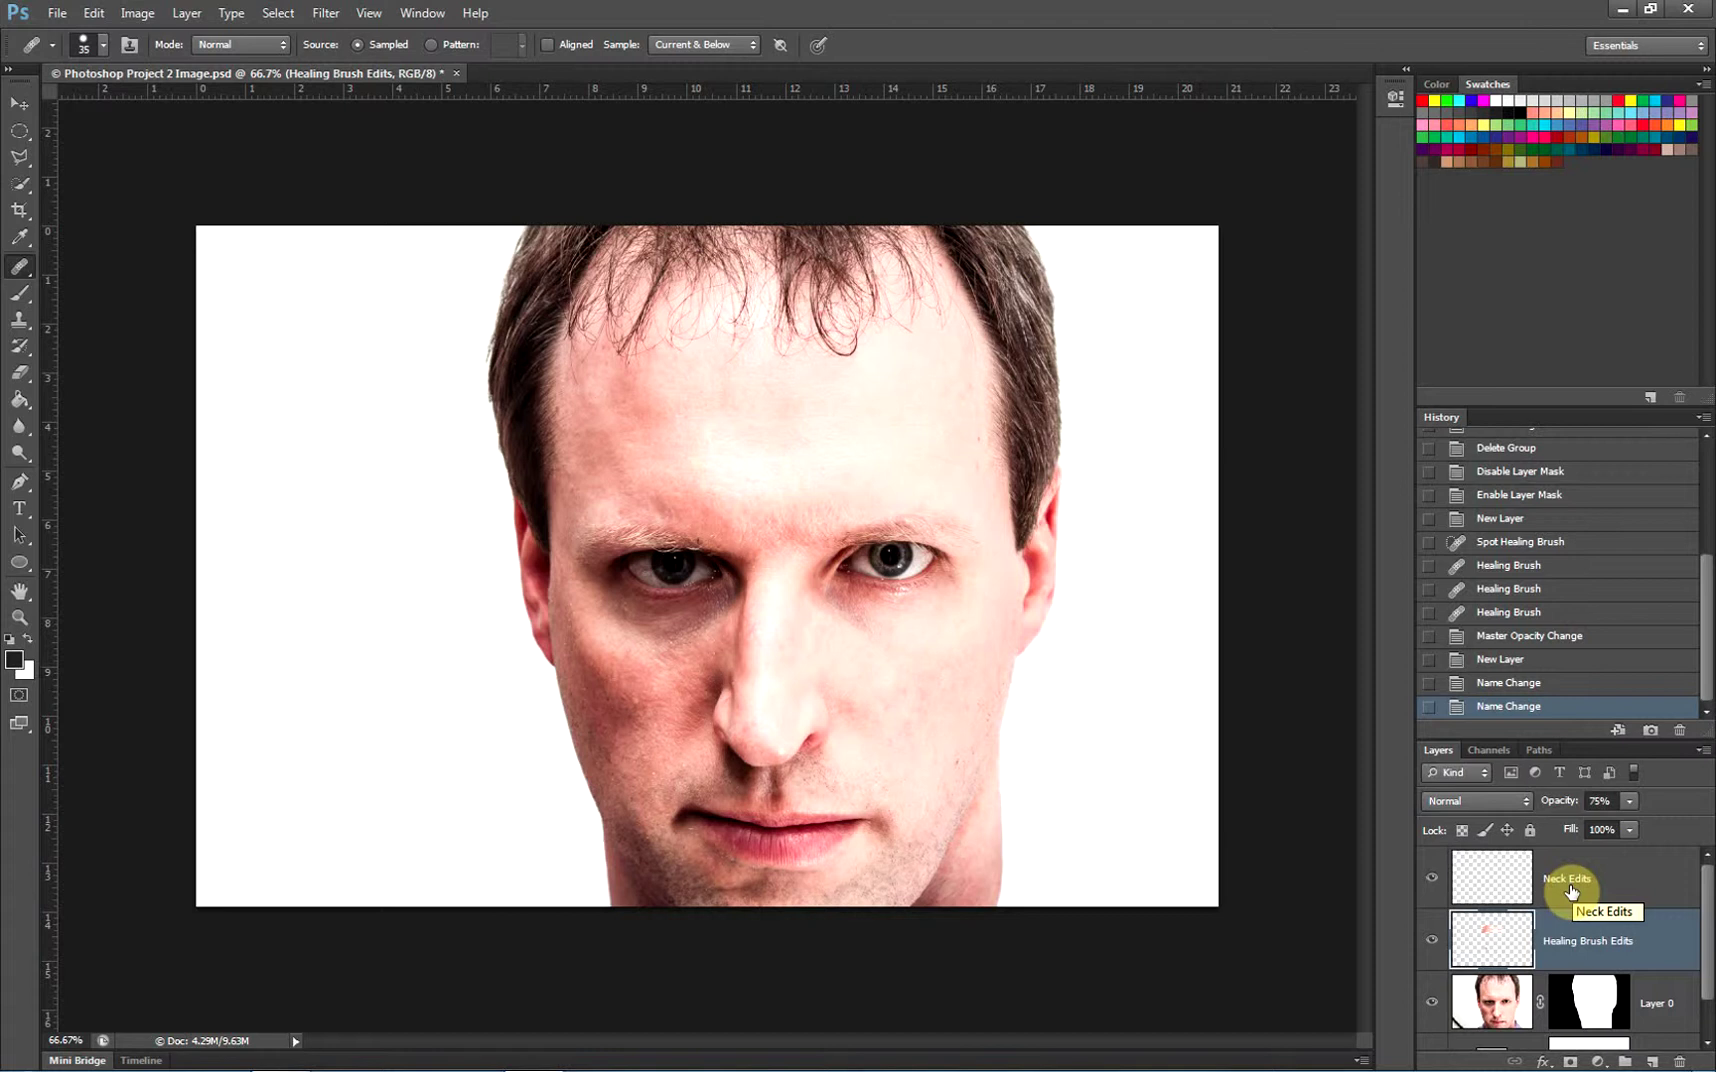
# On the Neck Edits layer, outline a narrow triangular selection with the Polygonal Lasso along the neck's outer edge on the brightly lit side
pyautogui.click(1571, 891)
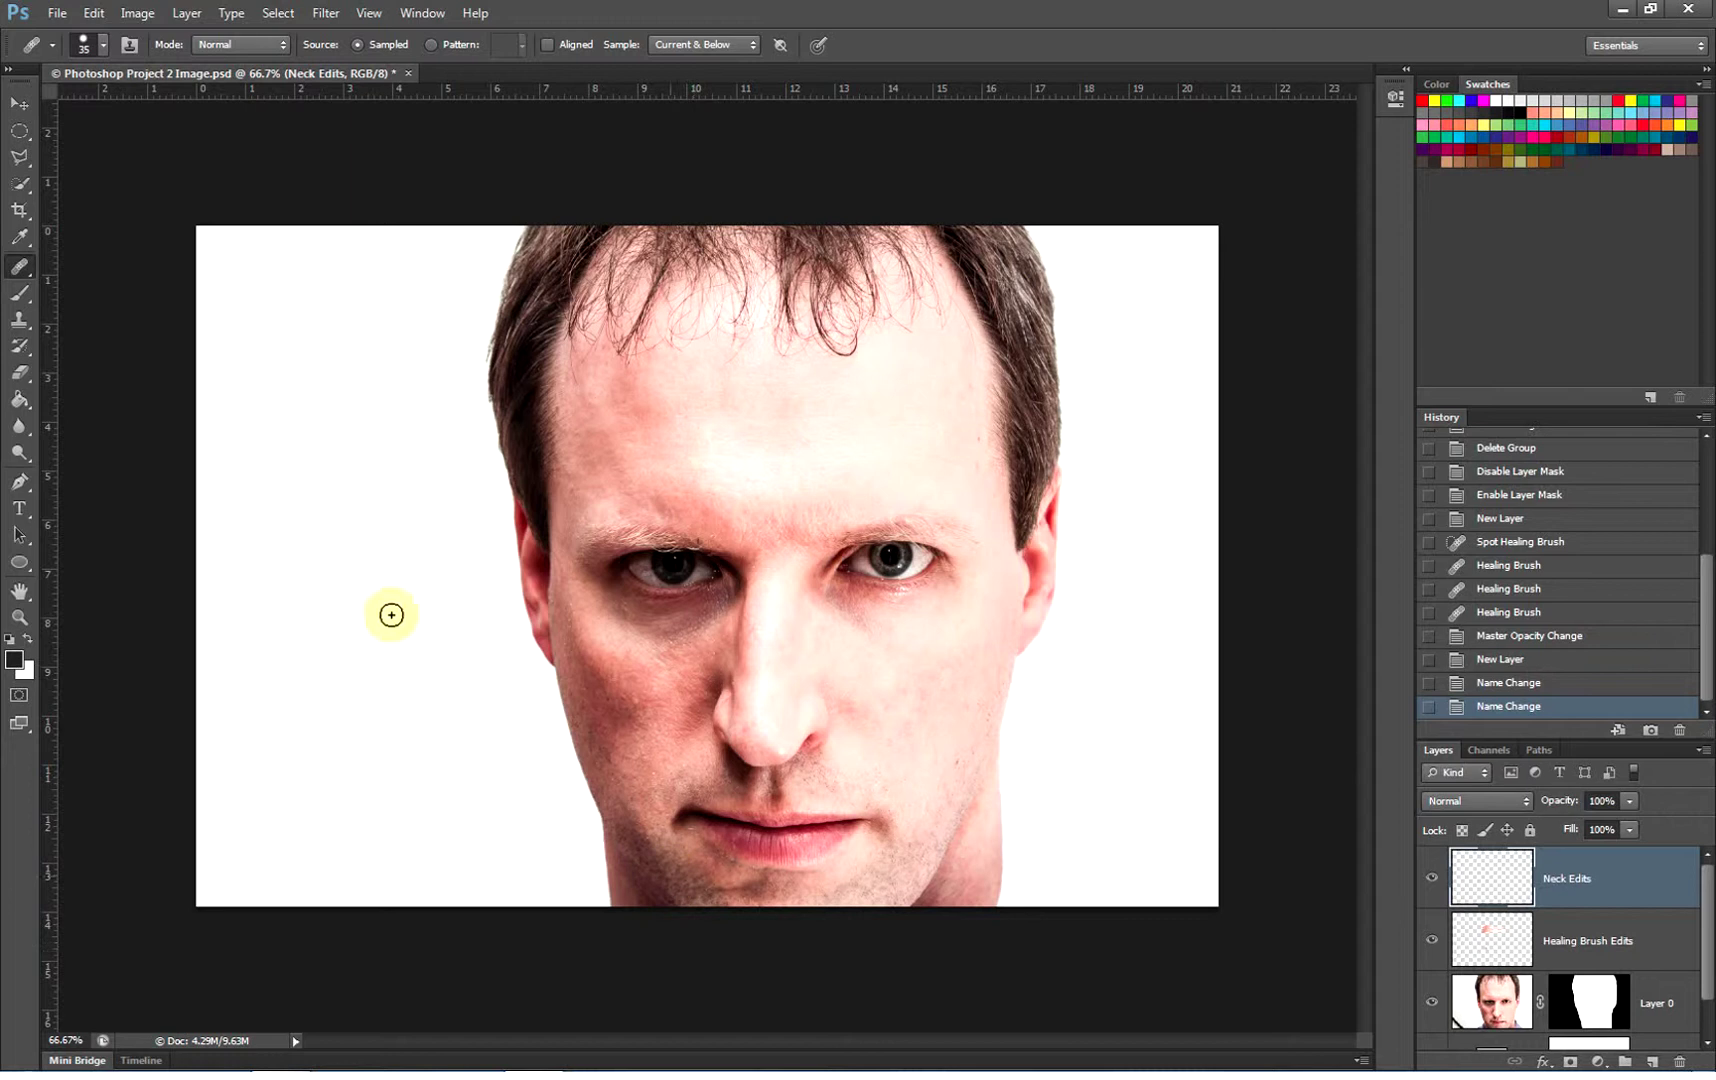
pyautogui.click(22, 160)
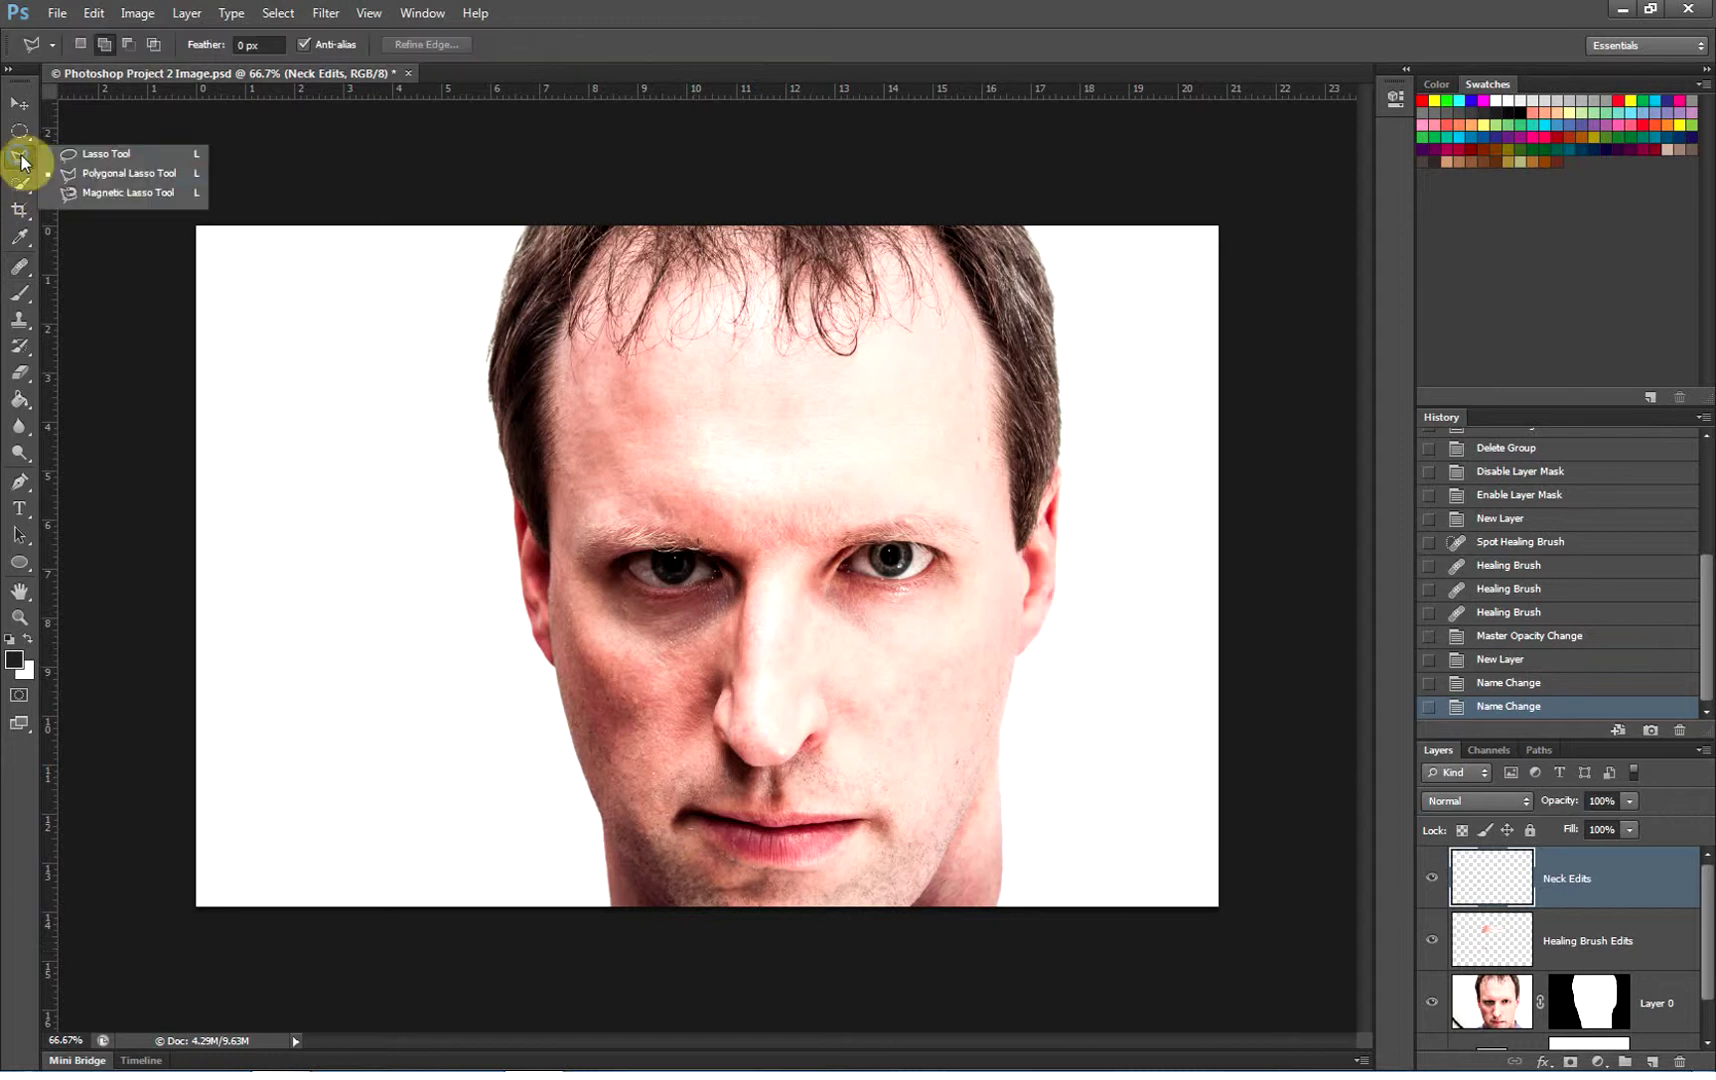
pyautogui.click(118, 173)
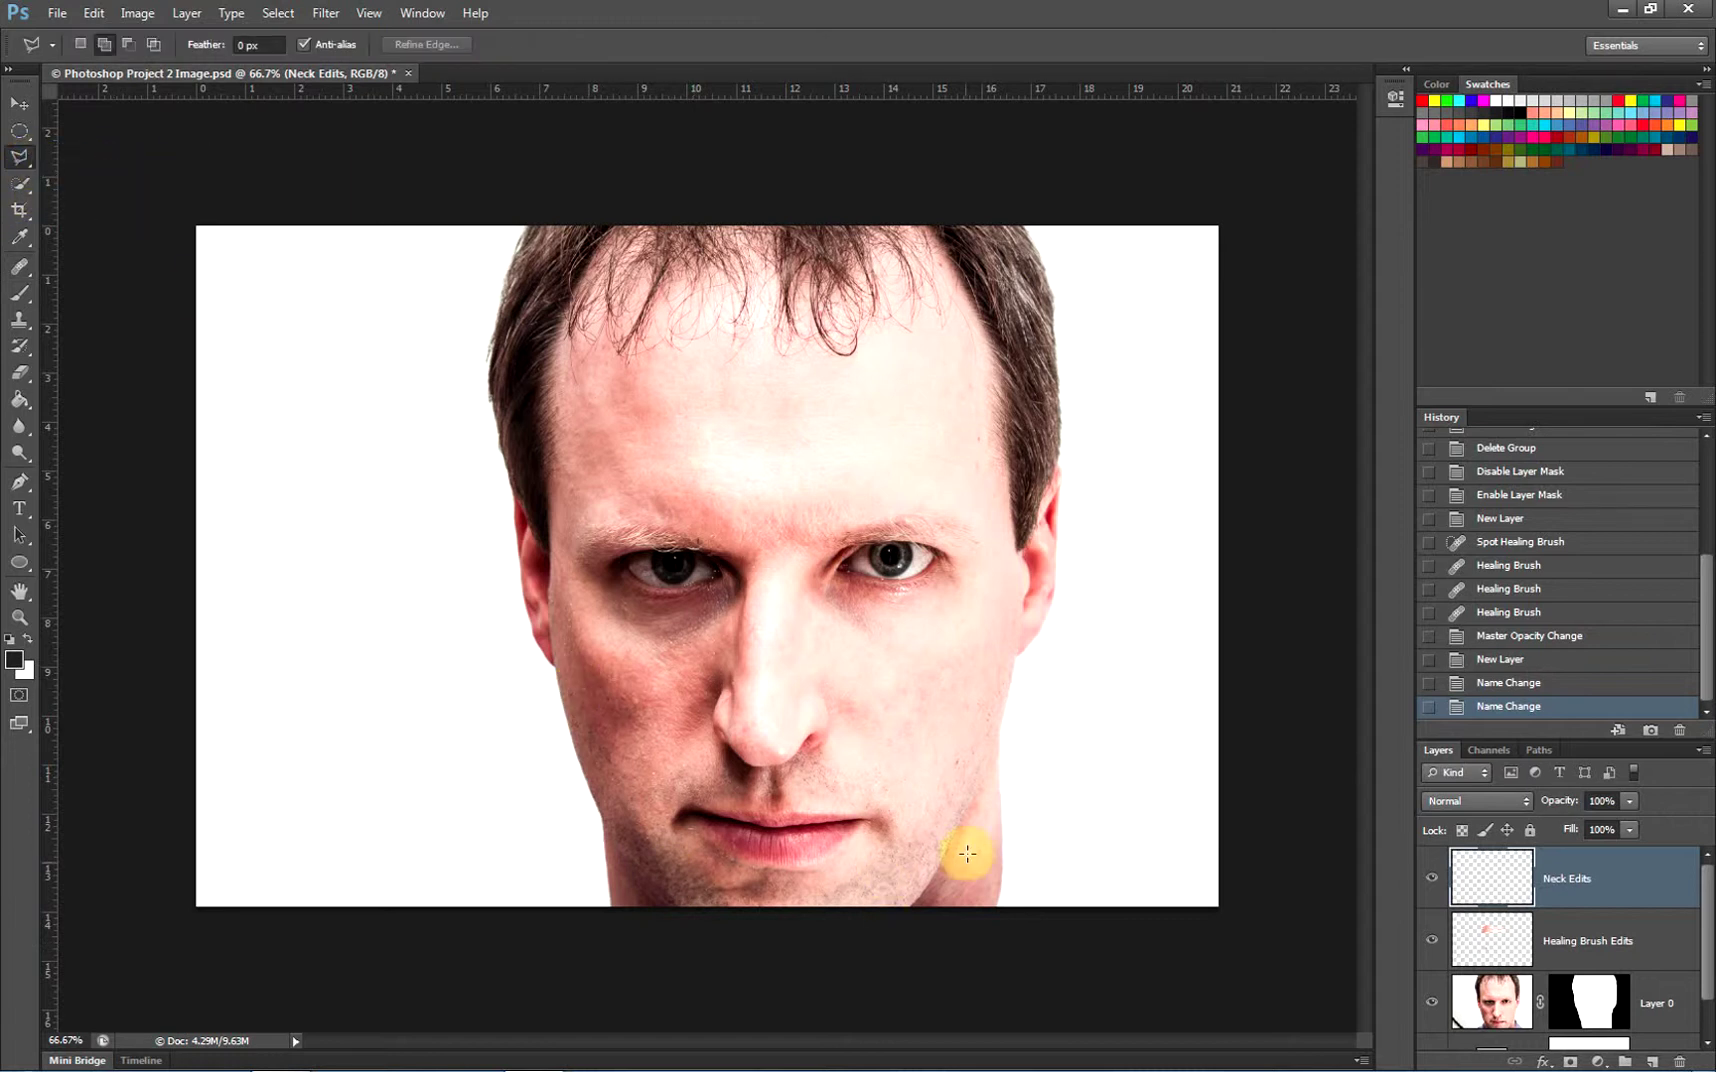
pyautogui.click(1001, 832)
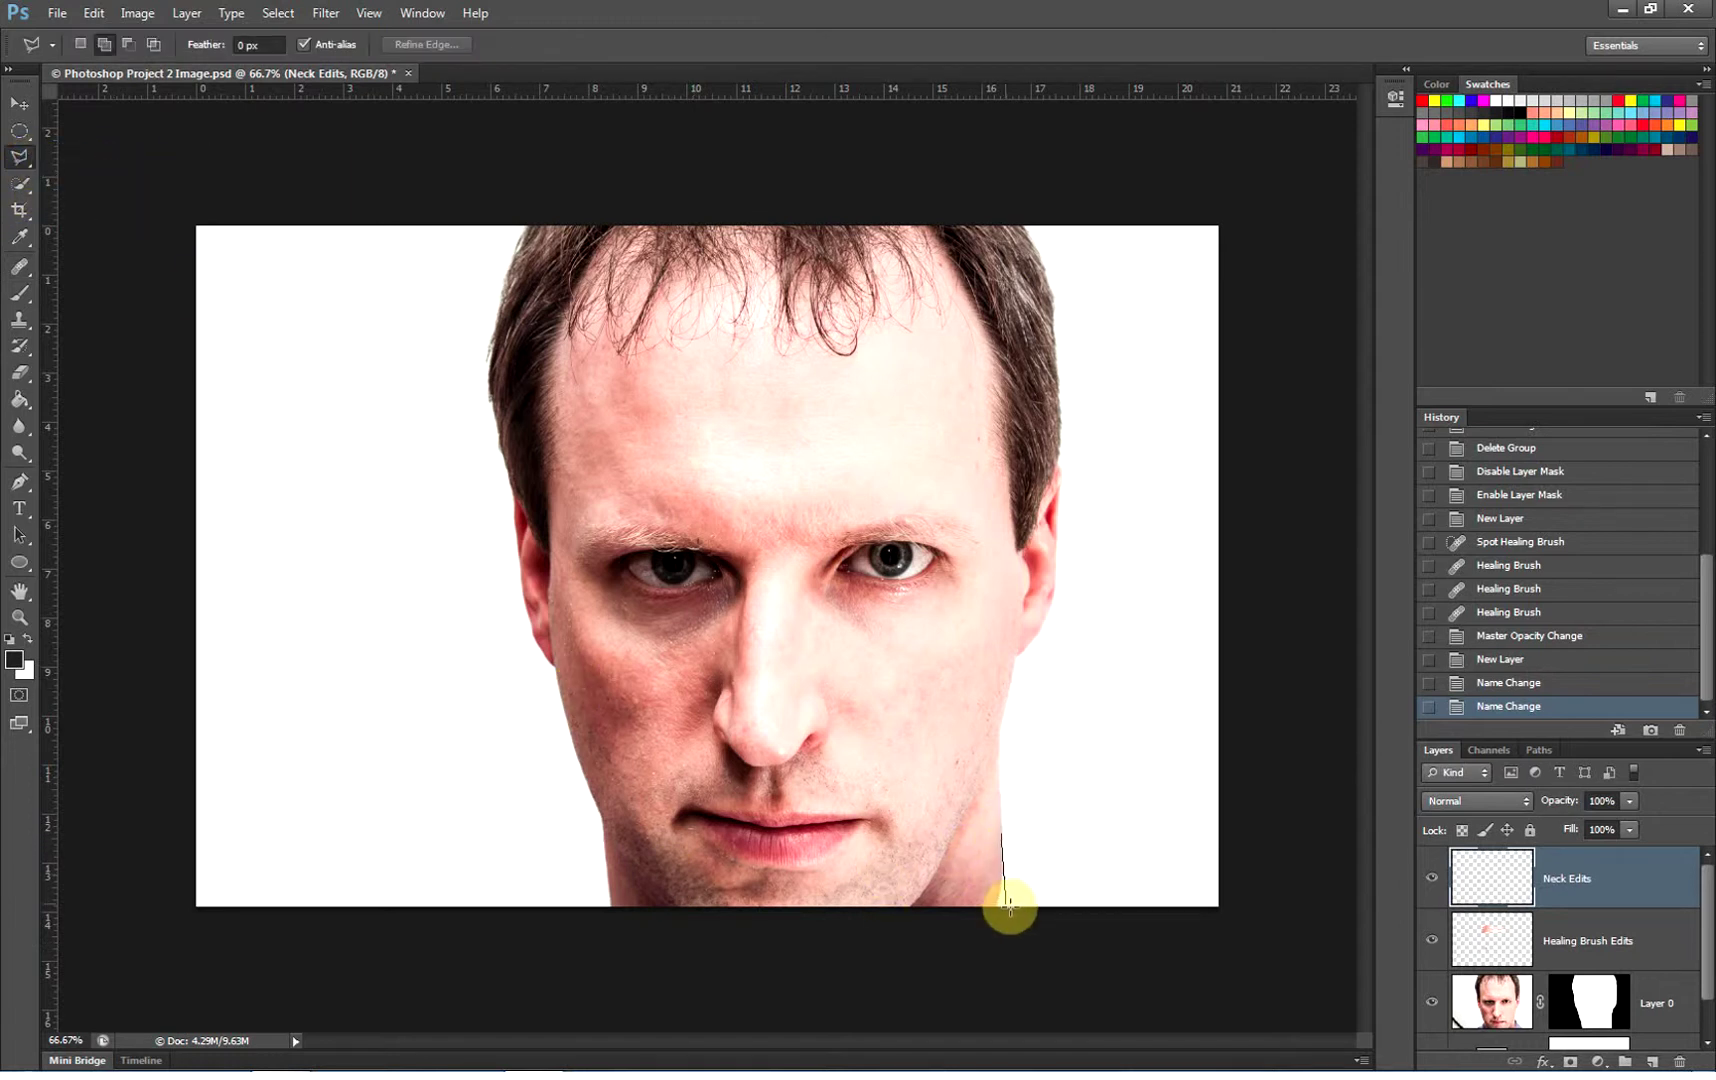
pyautogui.click(1006, 906)
pyautogui.click(978, 906)
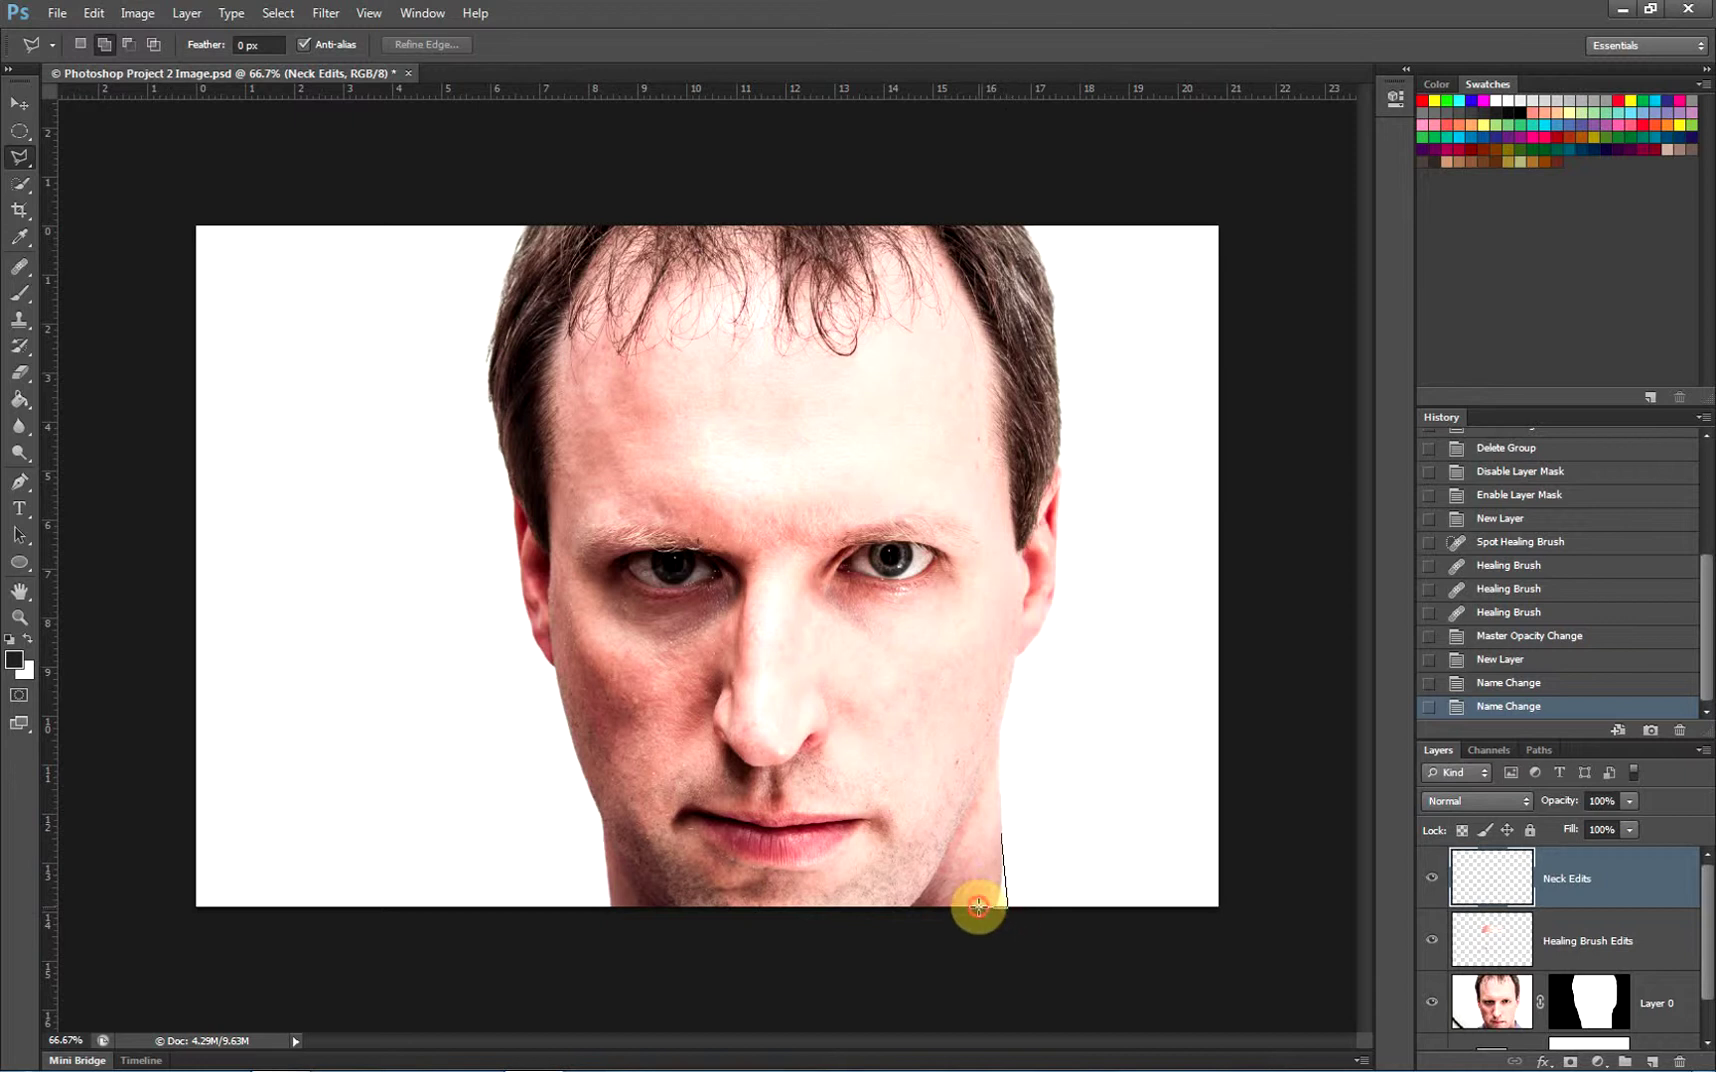
pyautogui.click(1002, 834)
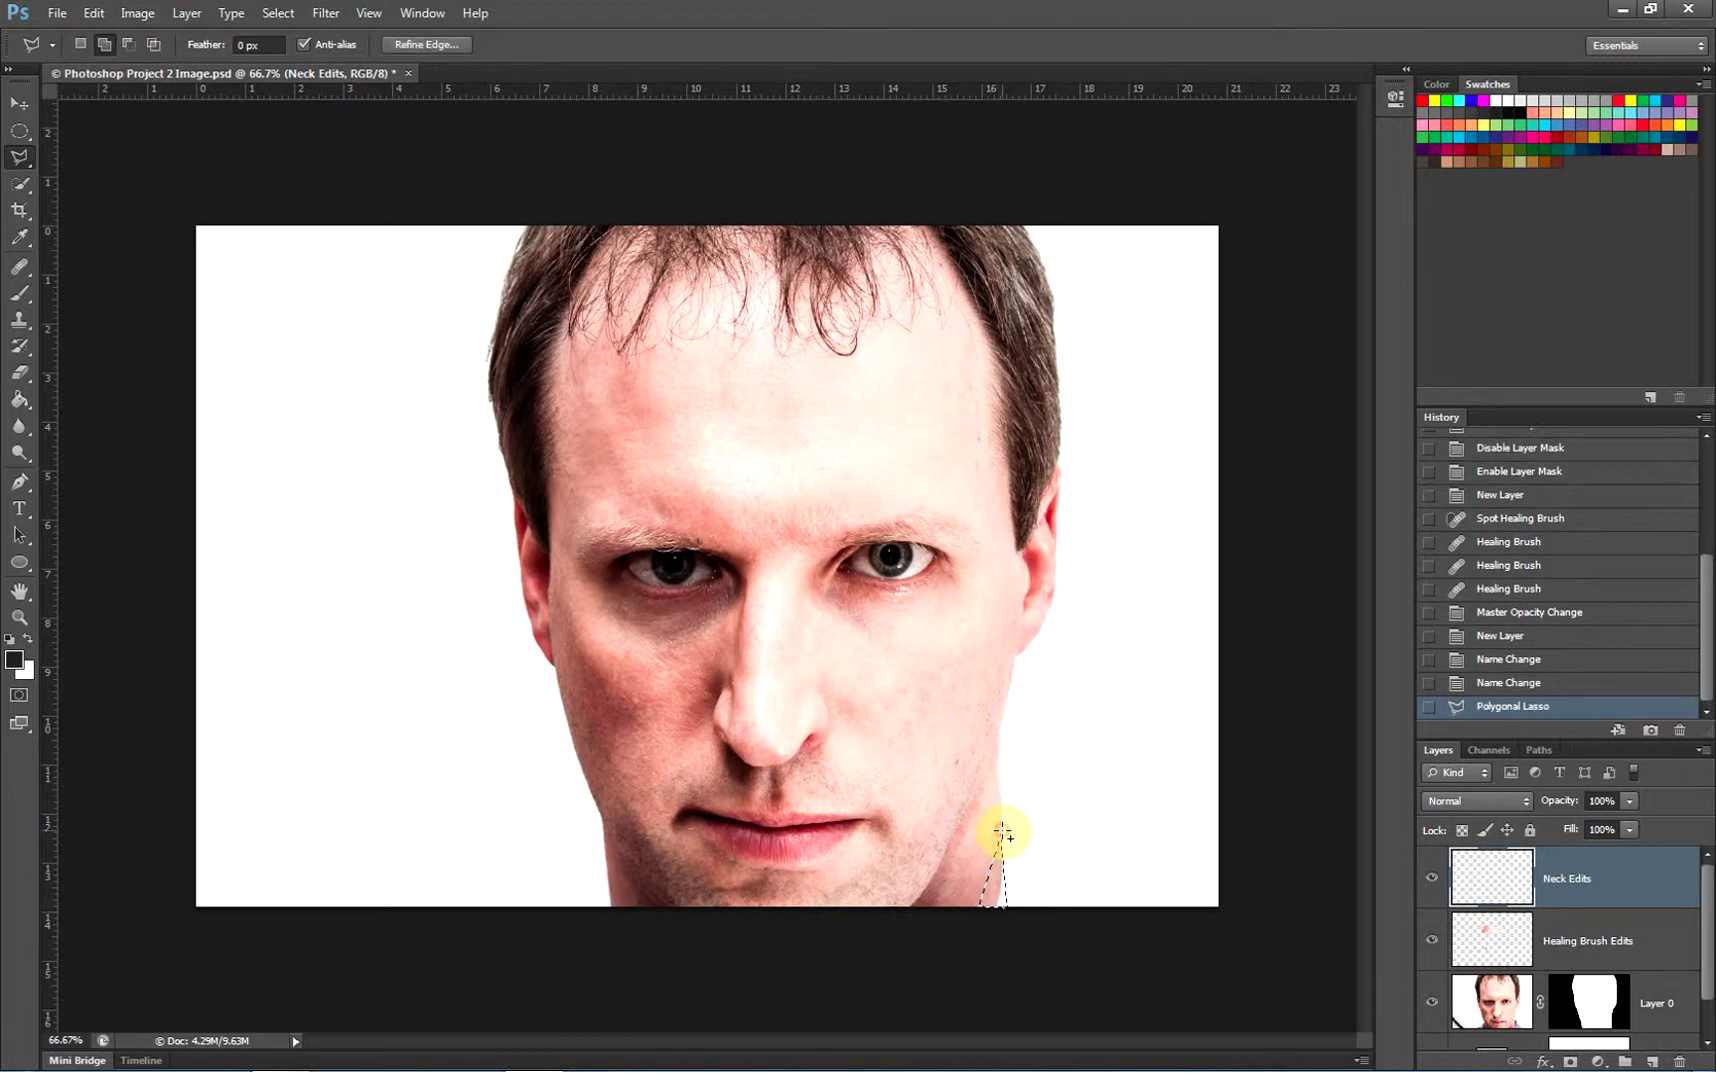
# Add a second narrow triangular selection with the Polygonal Lasso along the neck's outer edge on the shaded side
pyautogui.click(601, 838)
pyautogui.click(605, 910)
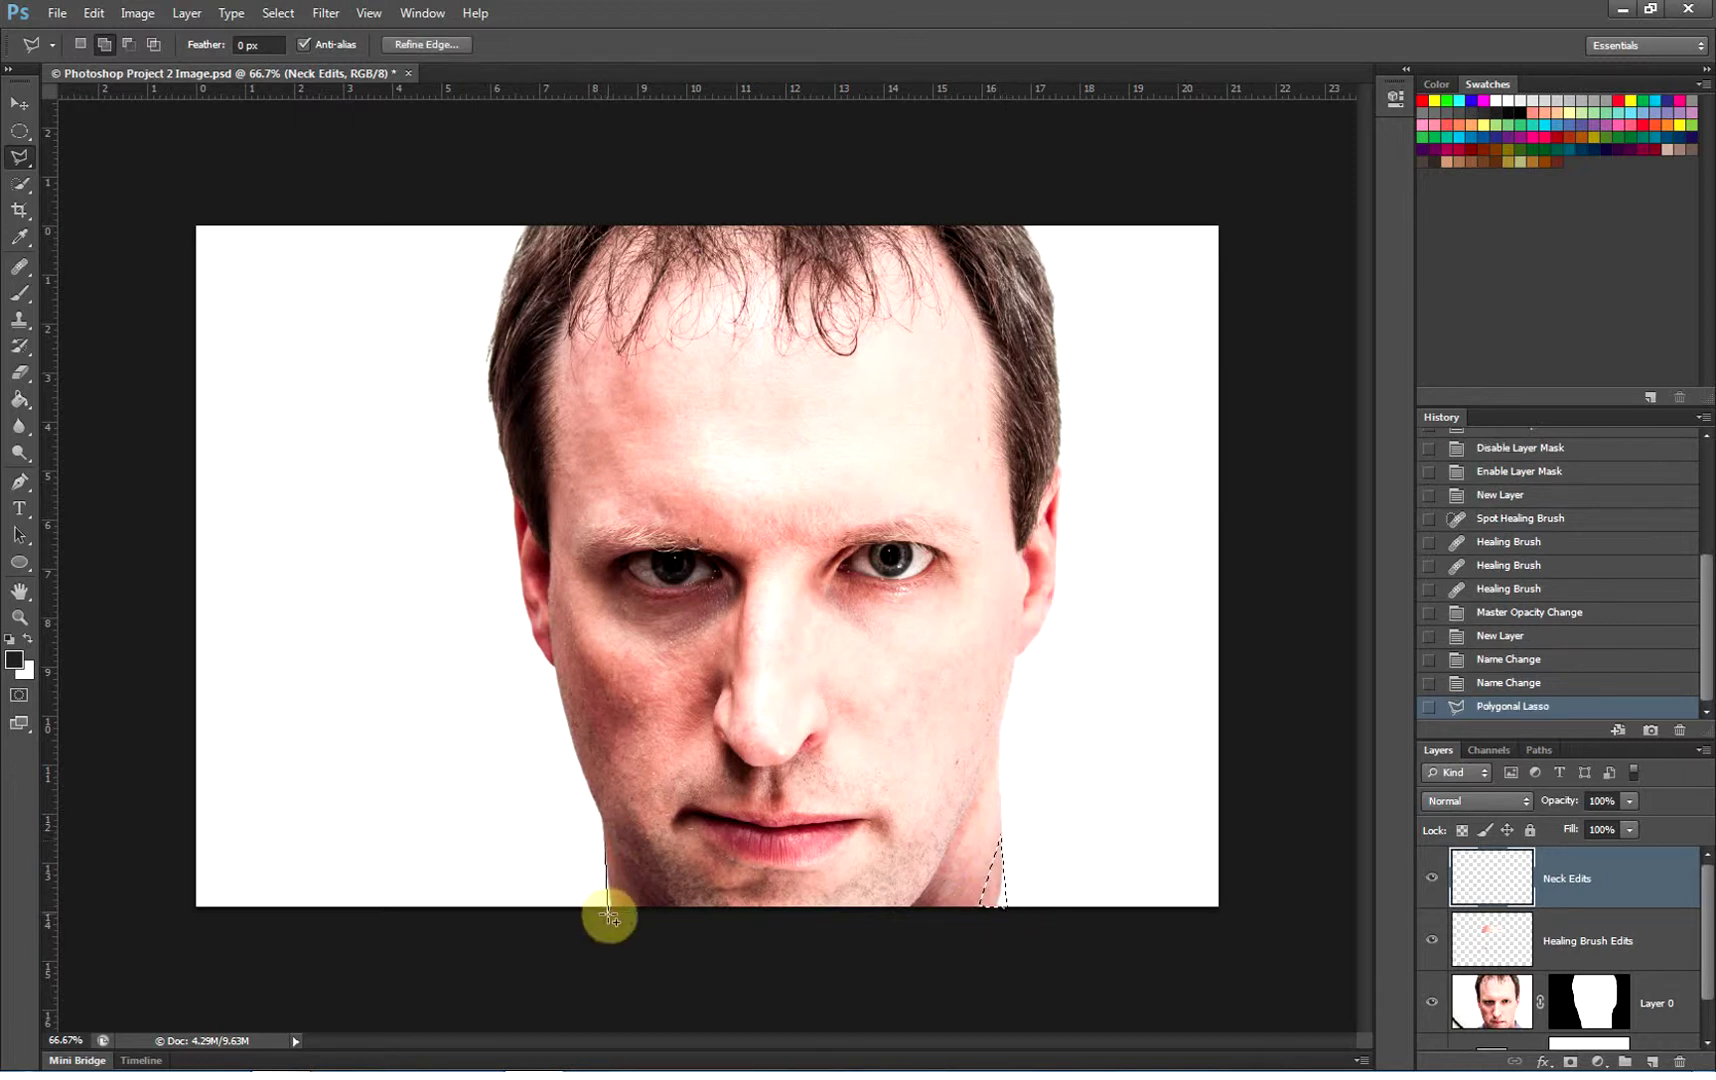
pyautogui.click(622, 913)
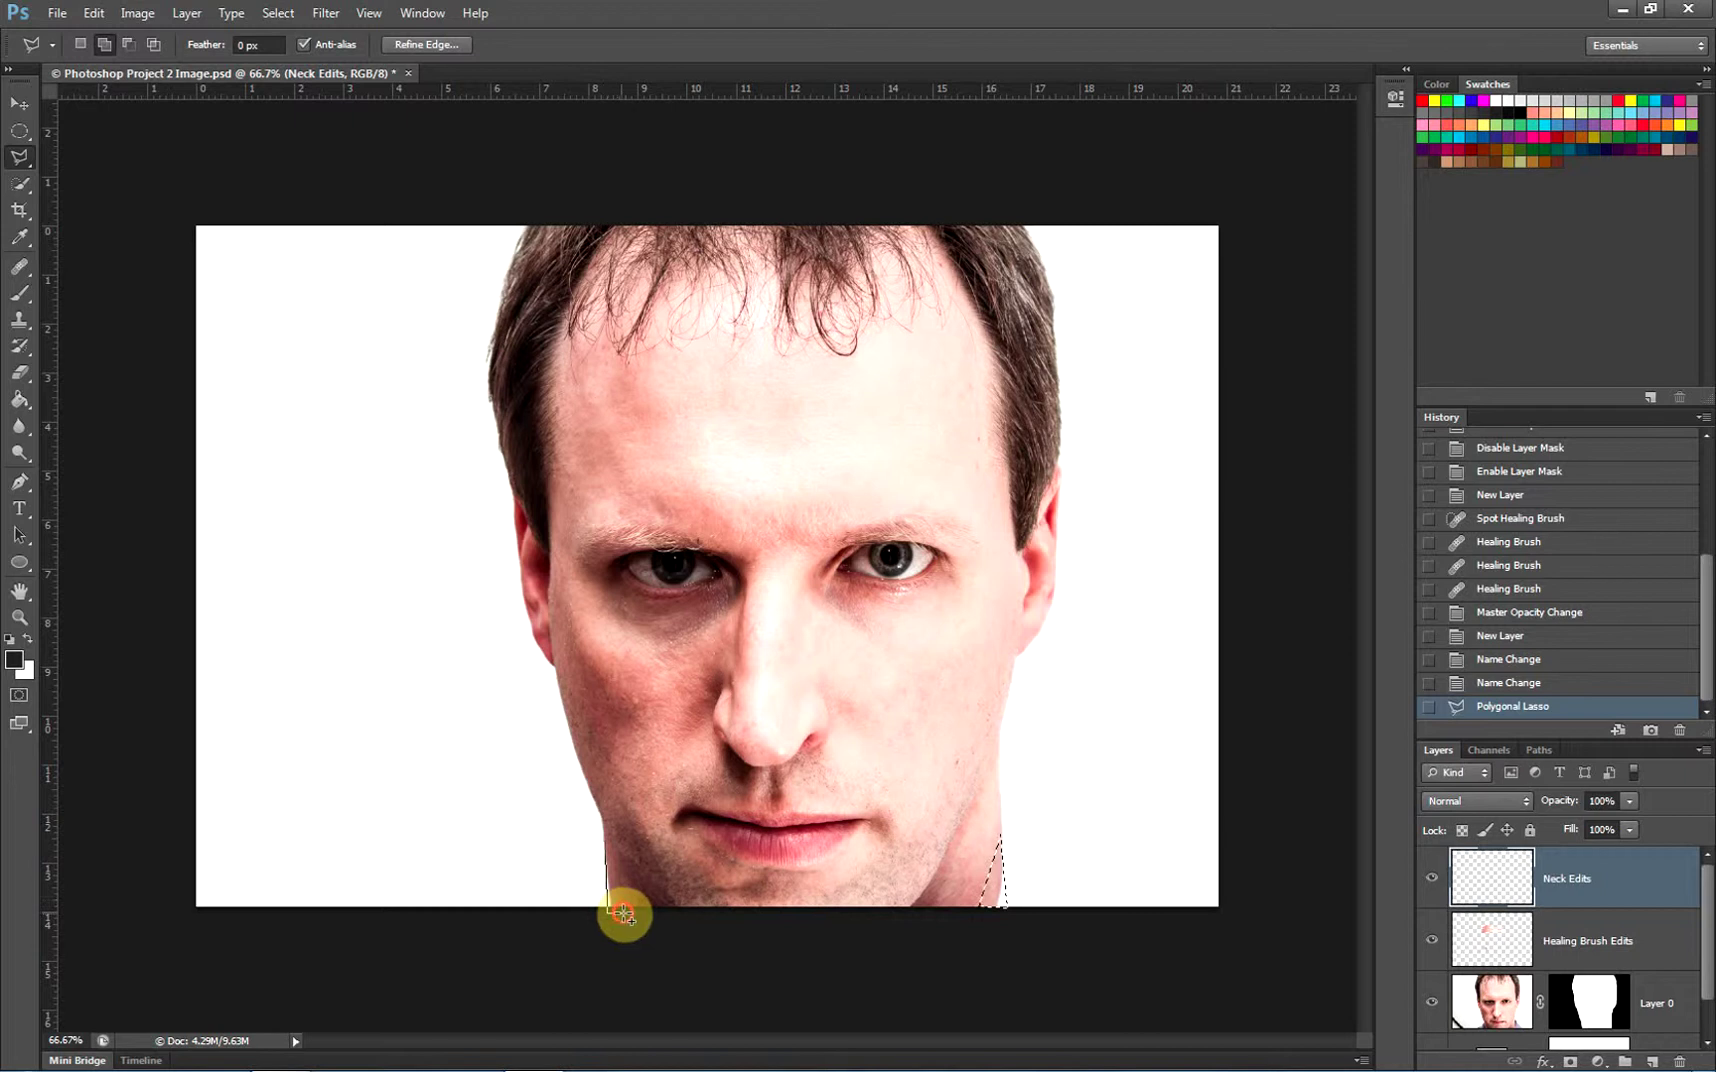
pyautogui.click(605, 846)
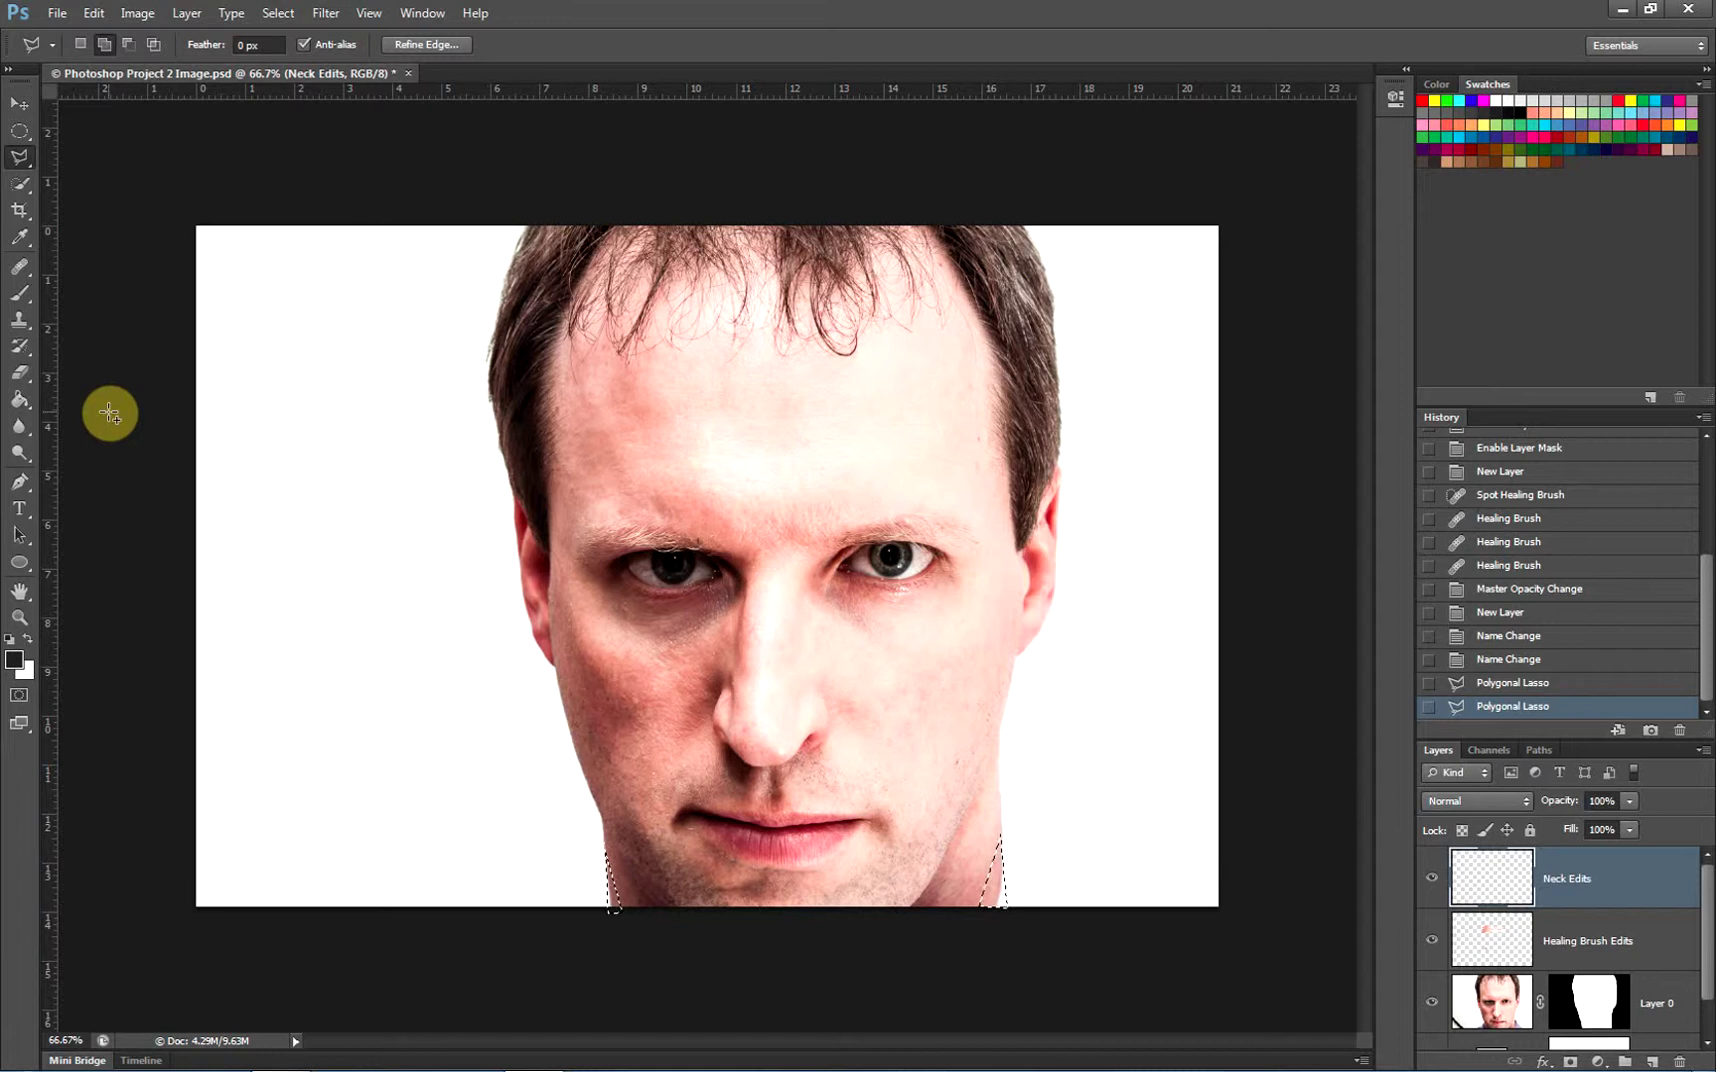
# Fill the triangular selection on the neck's brightly lit side with adjacent neck skin using the Clone Stamp on the Neck Edits layer
pyautogui.press('s')
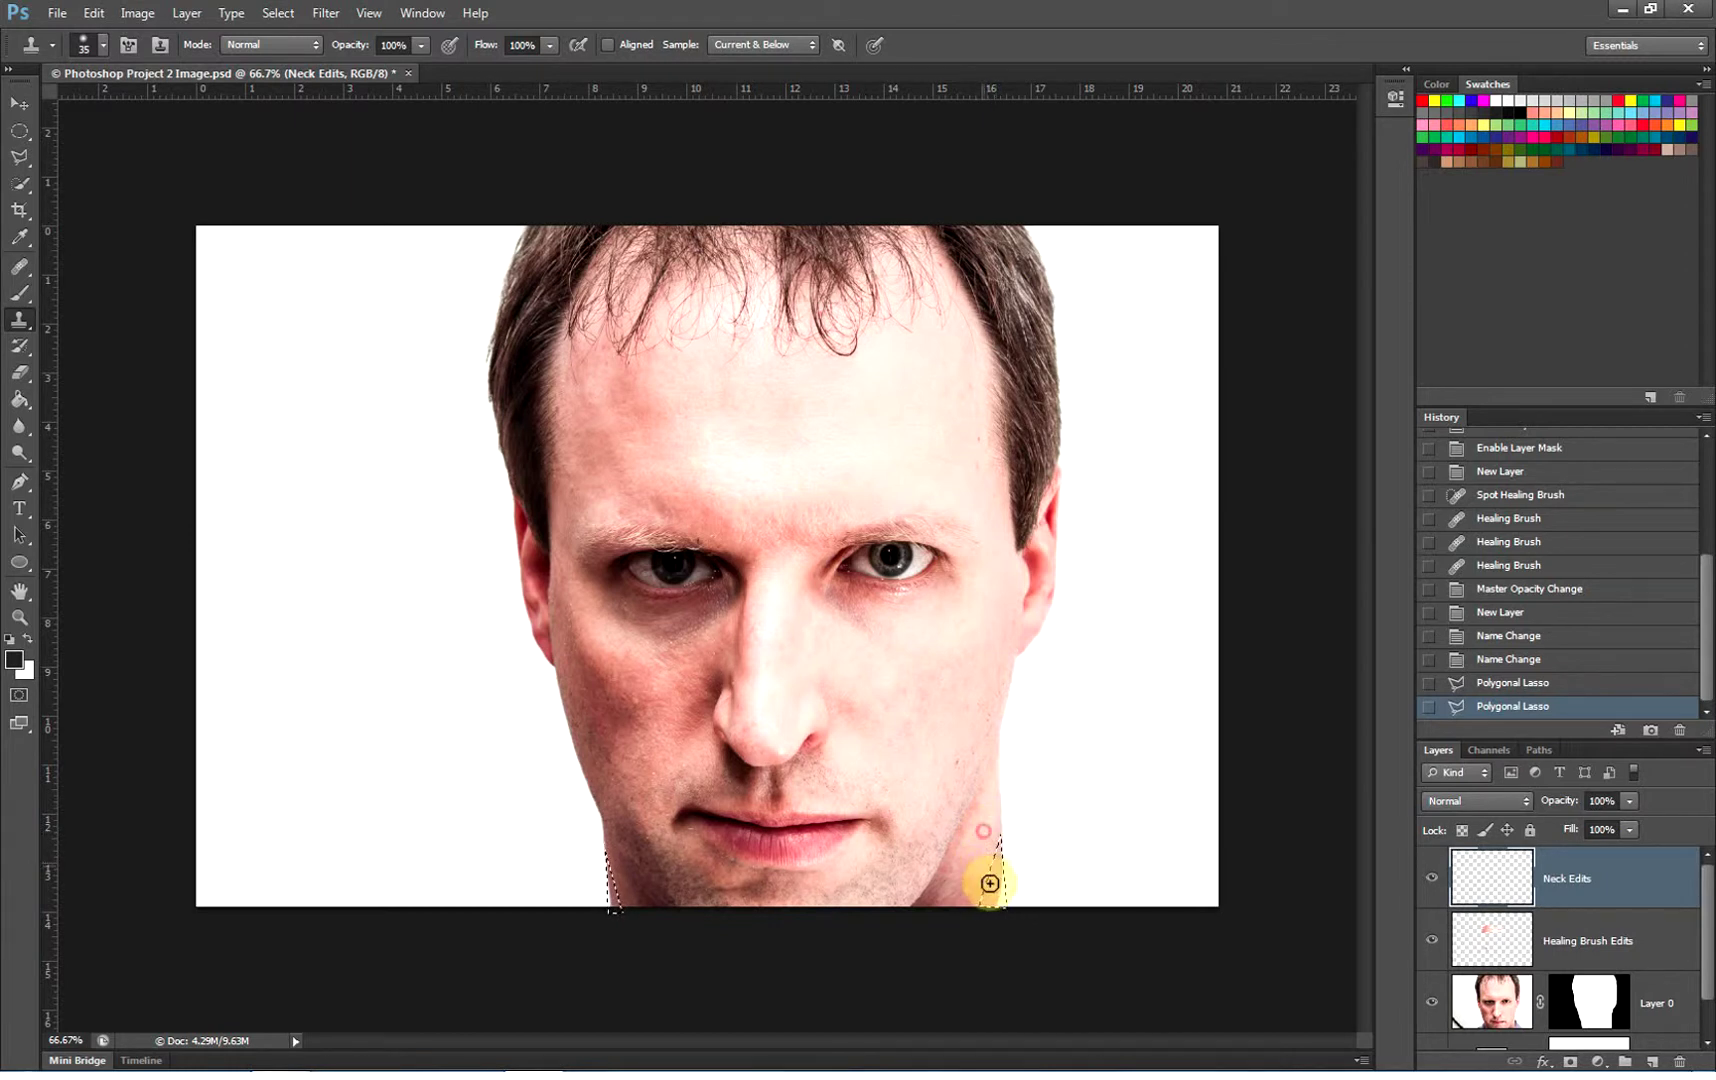
pyautogui.moveTo(962, 874); pyautogui.dragTo(950, 850)
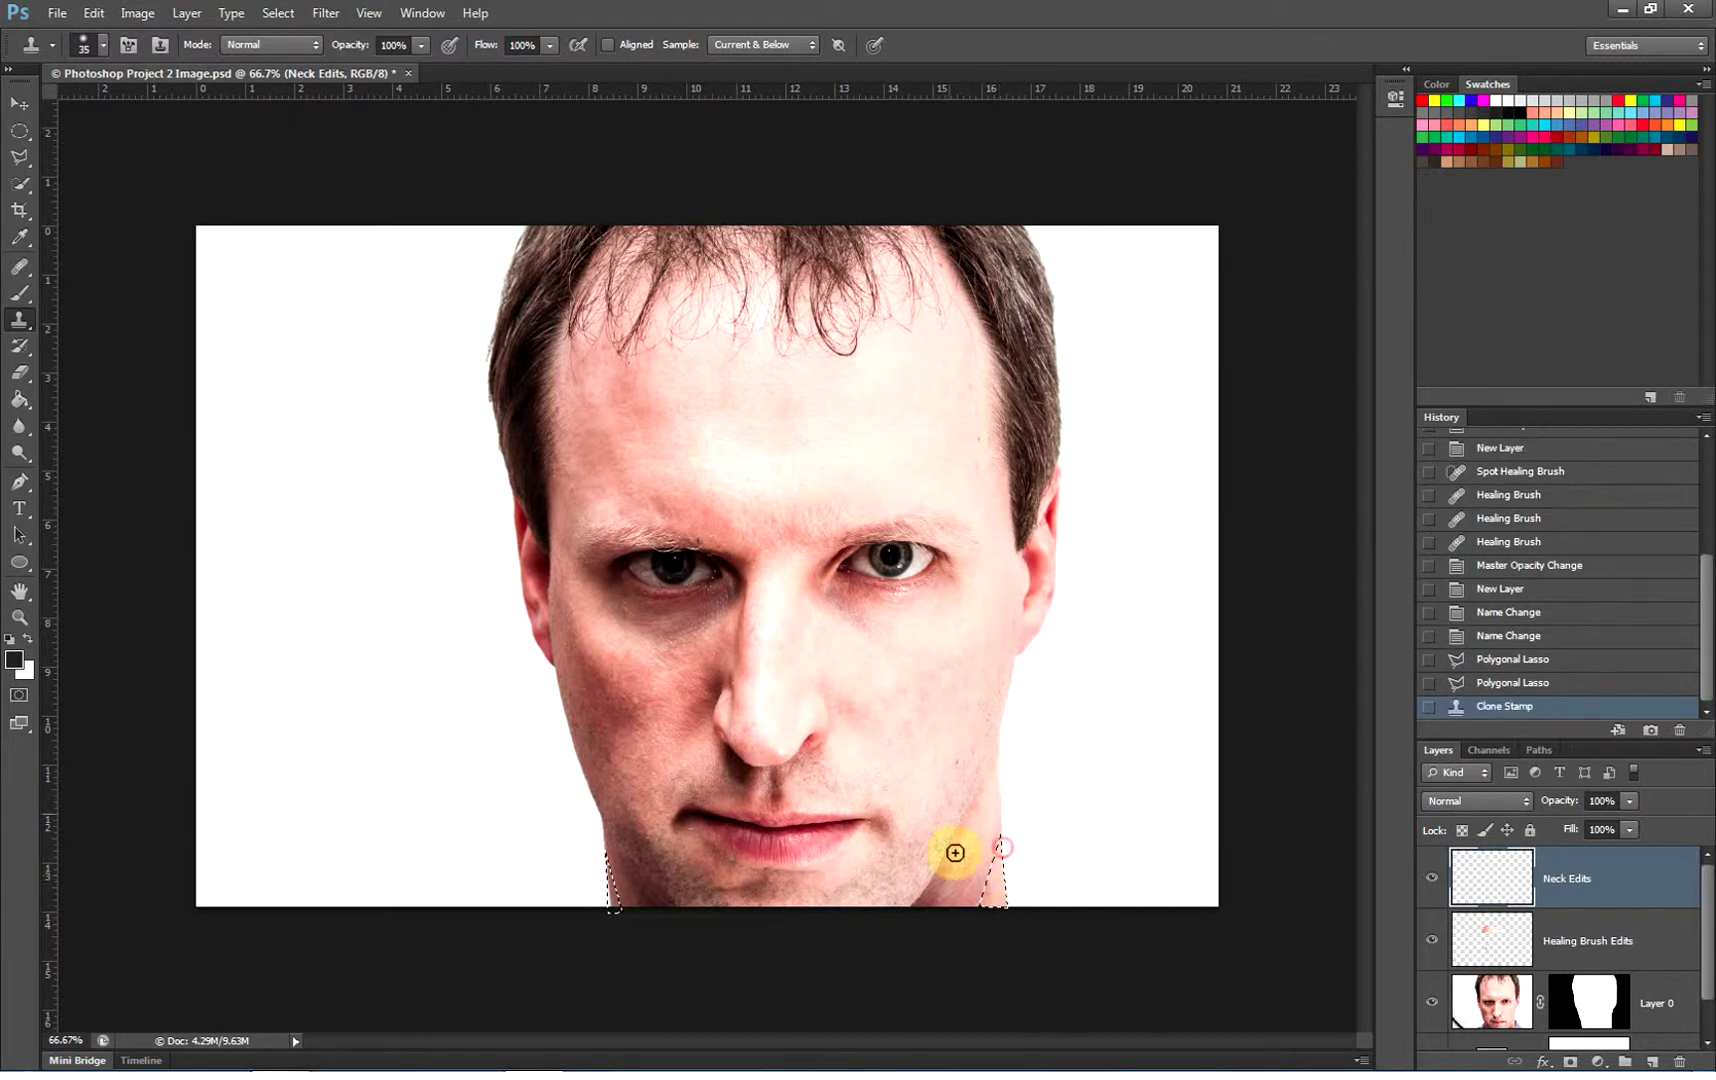
pyautogui.click(992, 896)
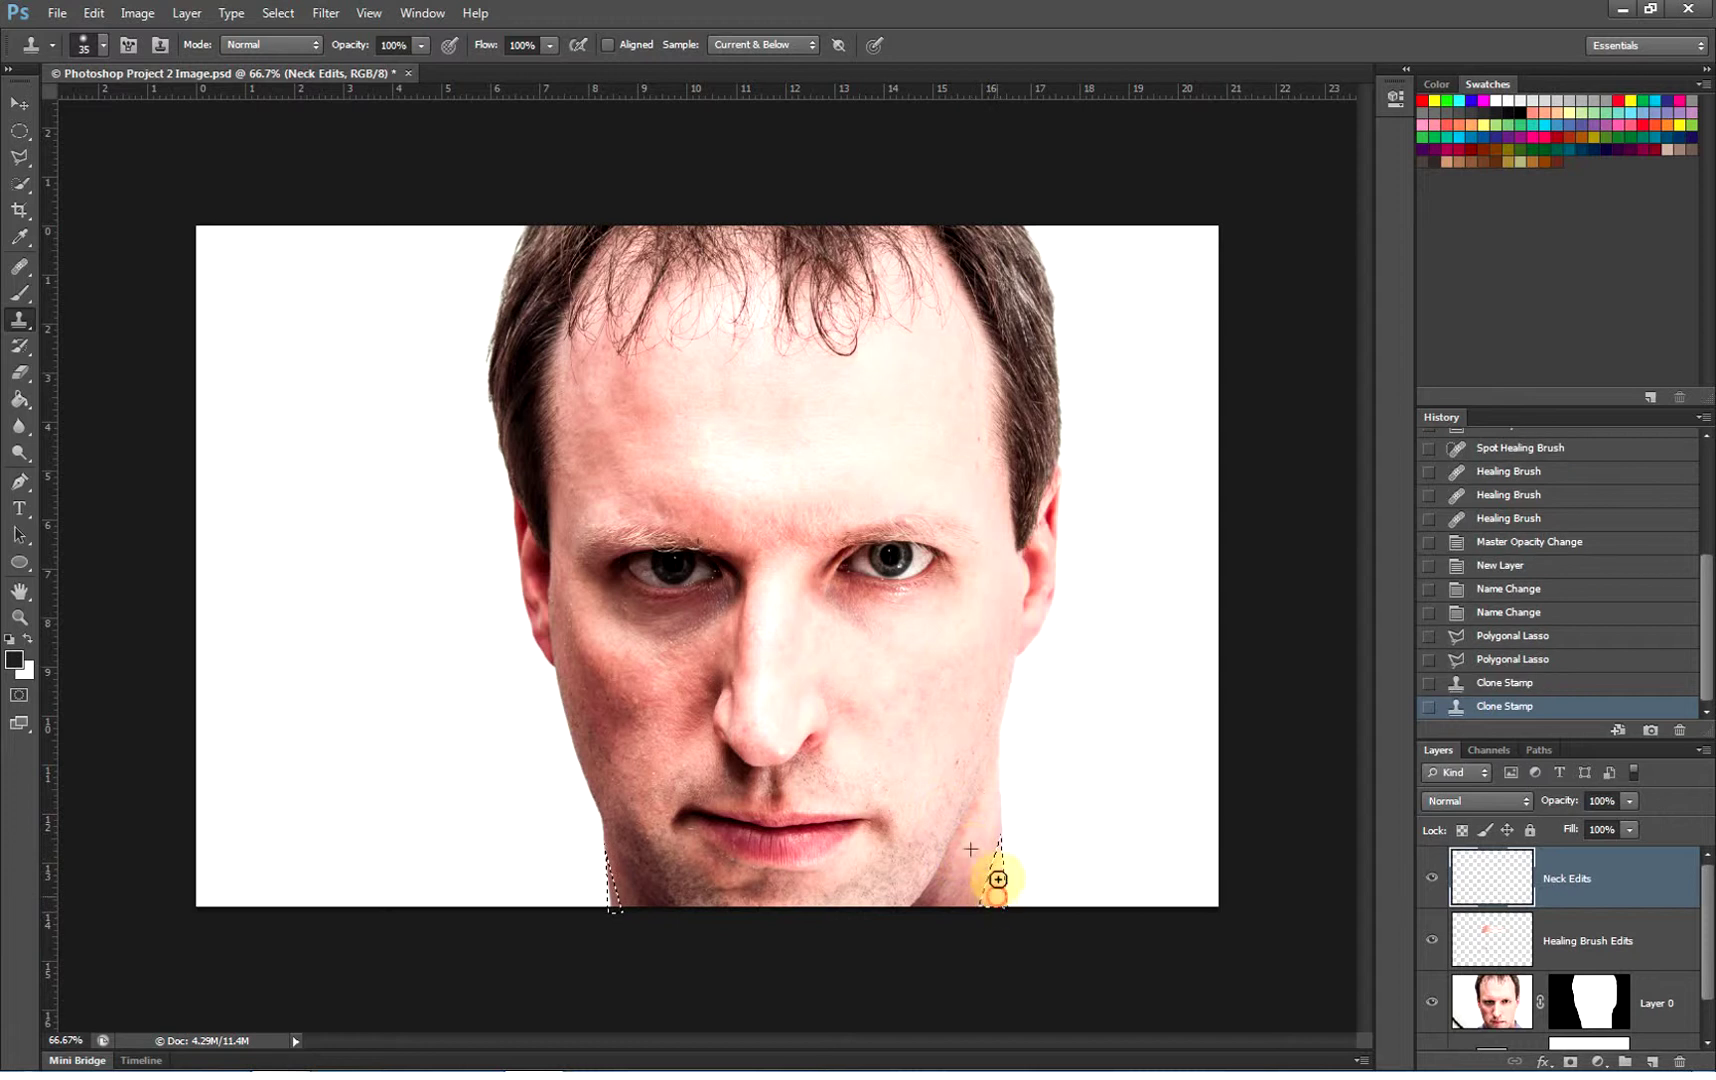
pyautogui.click(996, 877)
pyautogui.click(999, 892)
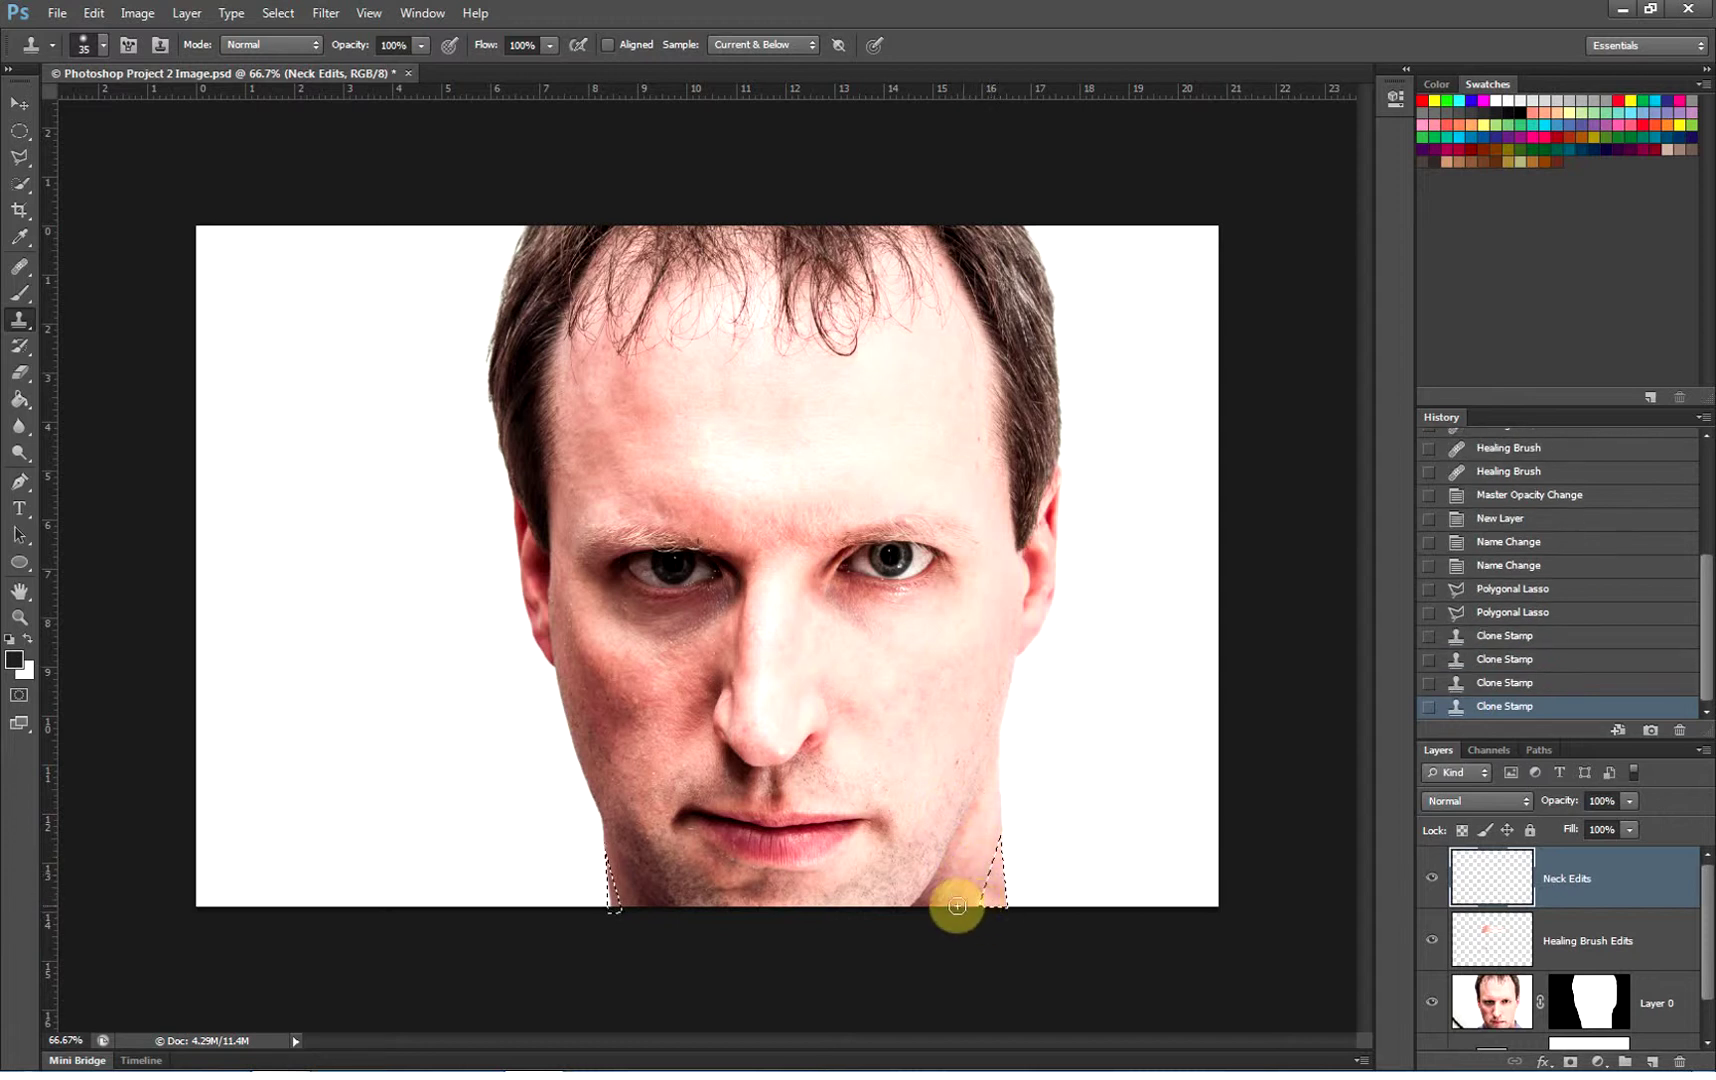
pyautogui.click(996, 904)
pyautogui.click(965, 904)
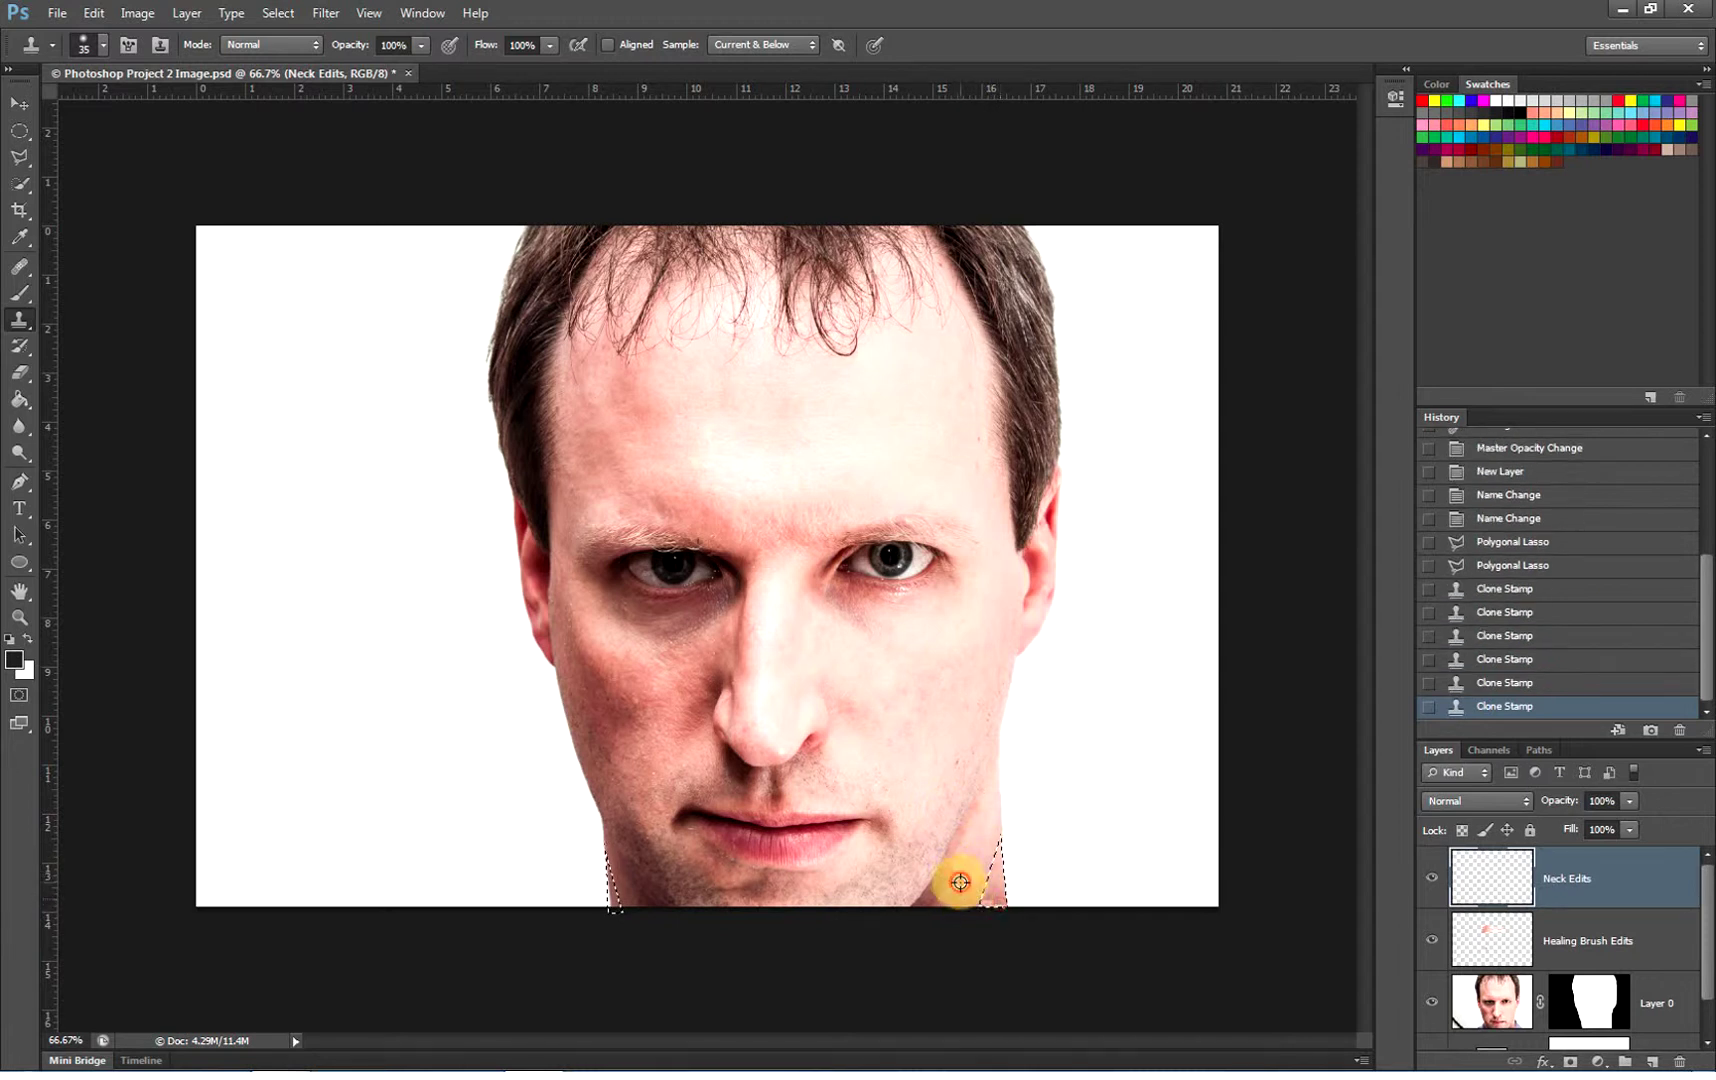
pyautogui.moveTo(992, 904); pyautogui.dragTo(977, 905)
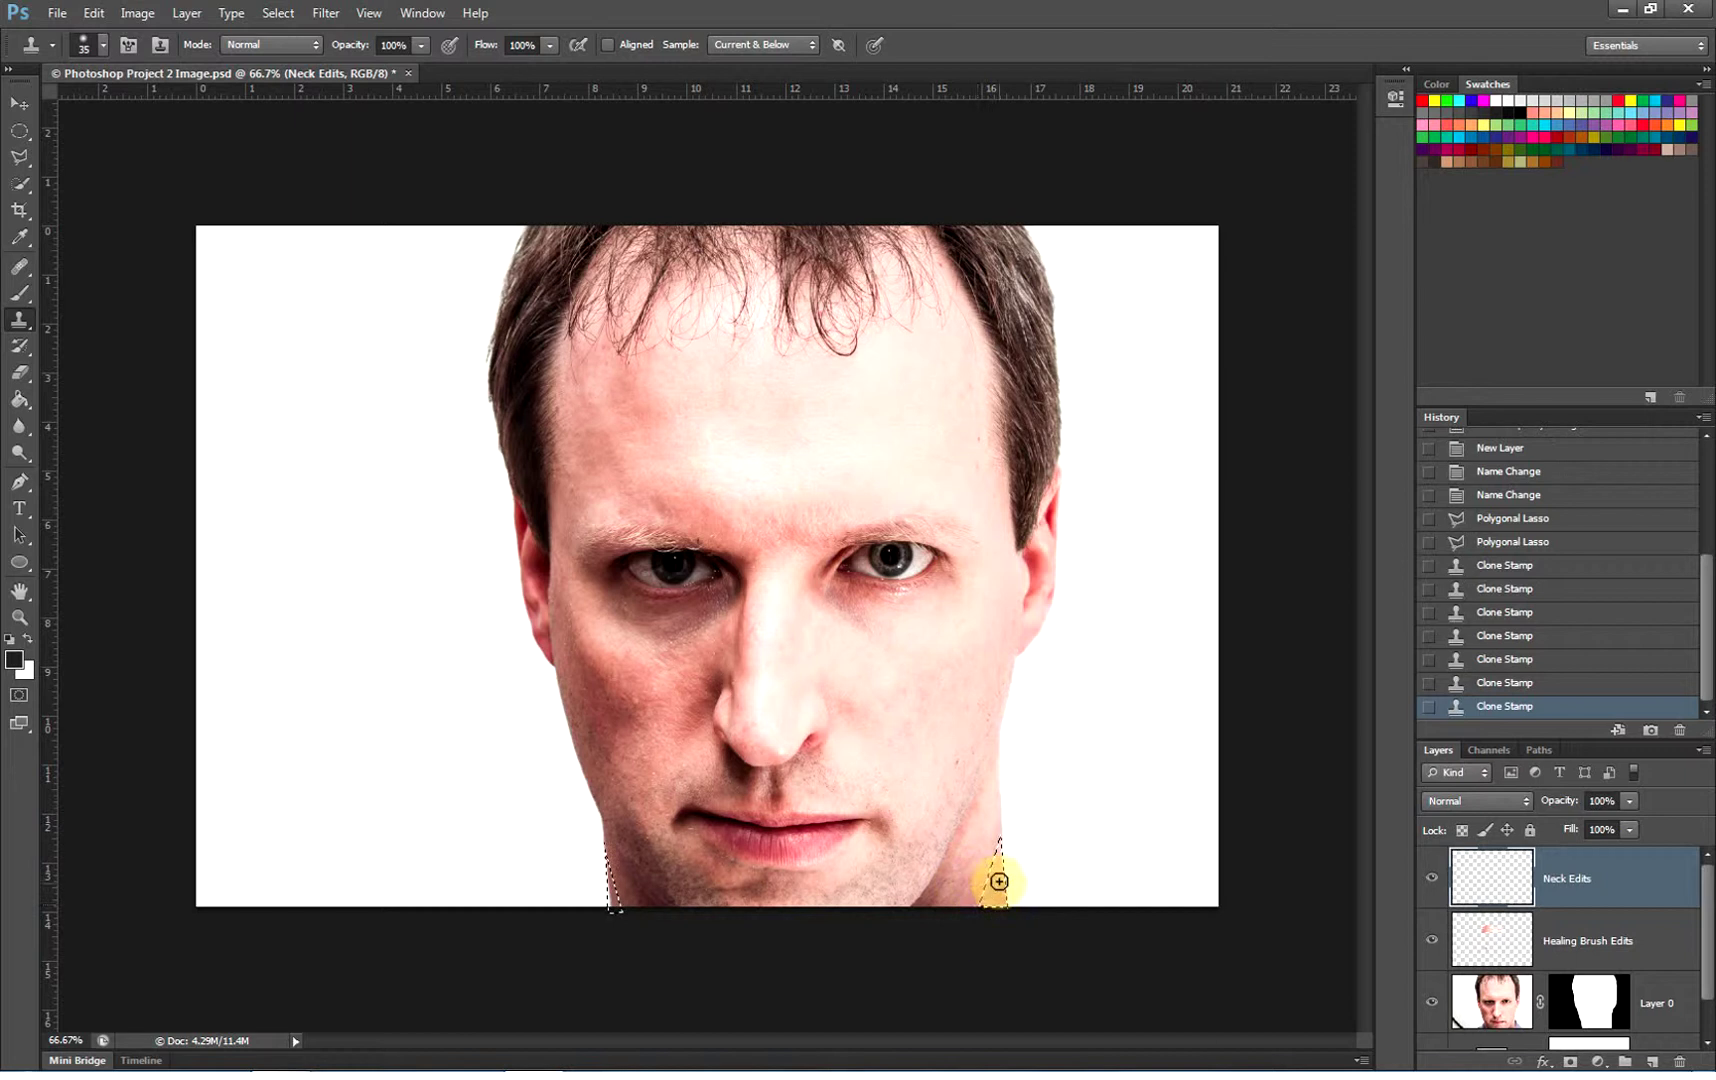
pyautogui.click(996, 877)
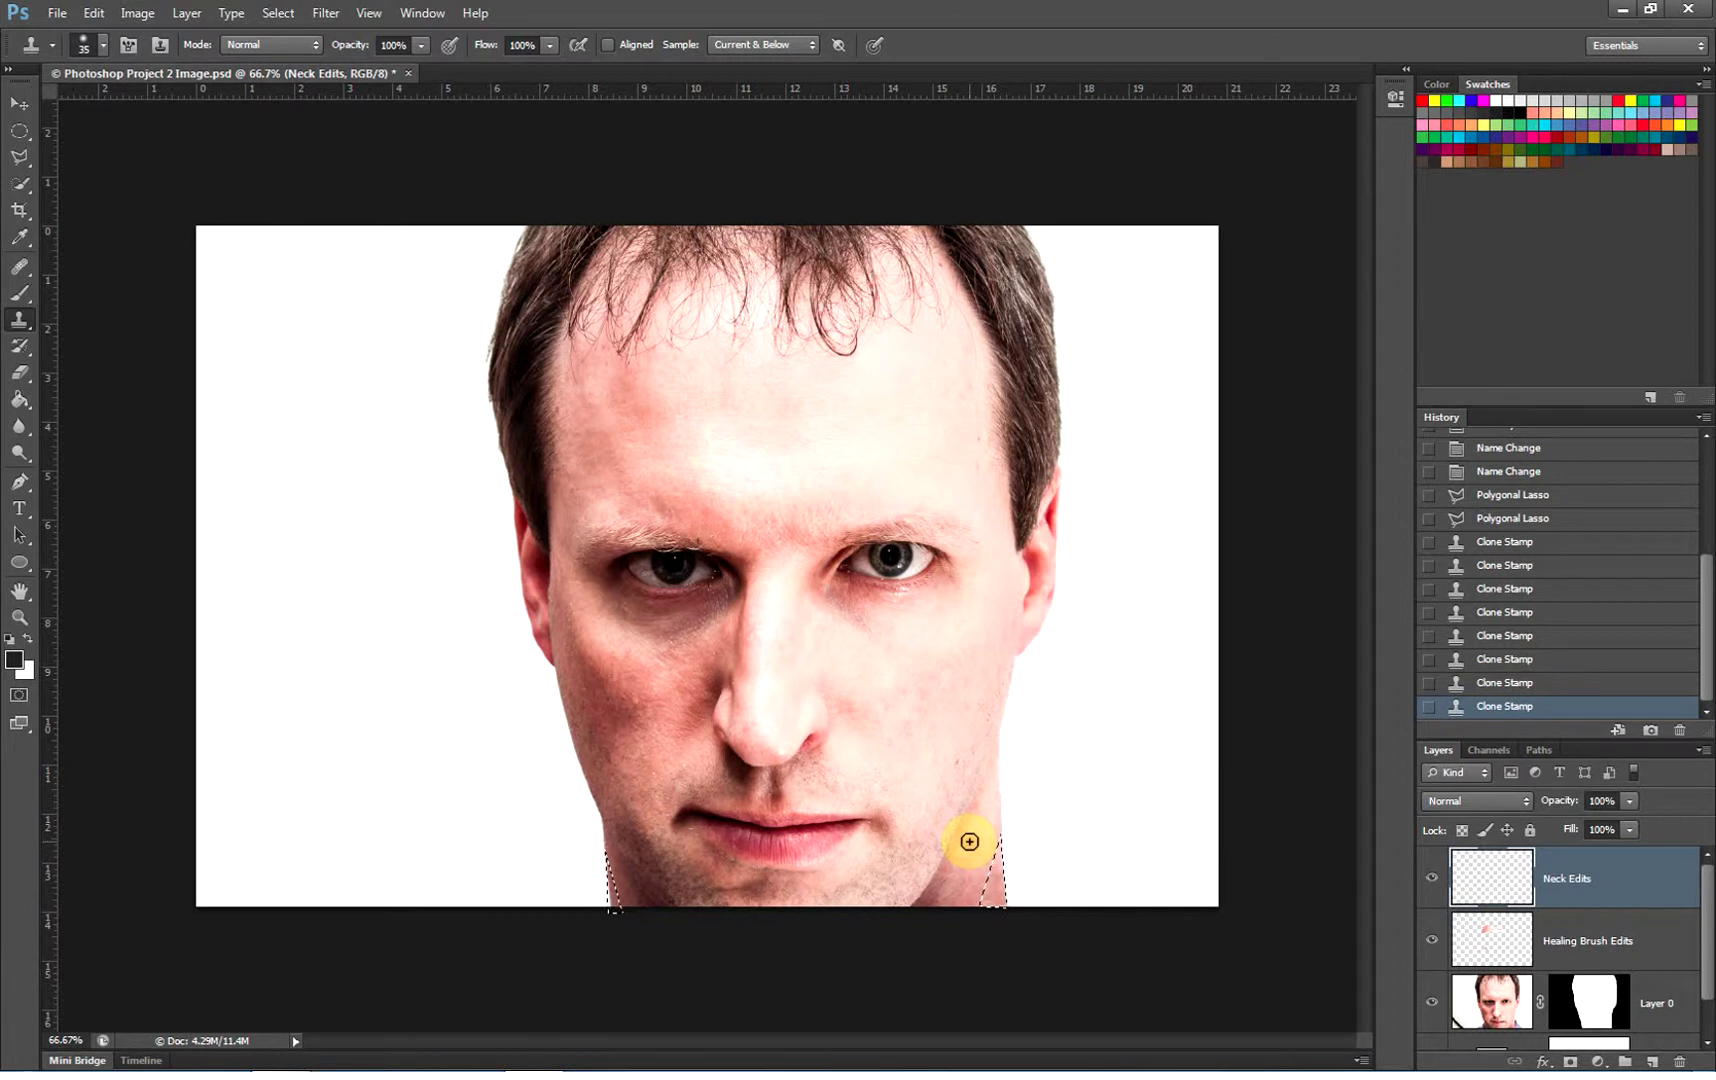
# Sample skin beside the shaded-side neck selection and clone it into that triangle
pyautogui.keyDown('alt'); pyautogui.click(624, 897); pyautogui.keyUp('alt')
pyautogui.moveTo(612, 875)
pyautogui.mouseDown()
pyautogui.moveTo(614, 901)
pyautogui.moveTo(609, 842)
pyautogui.mouseUp()
pyautogui.click(612, 895)
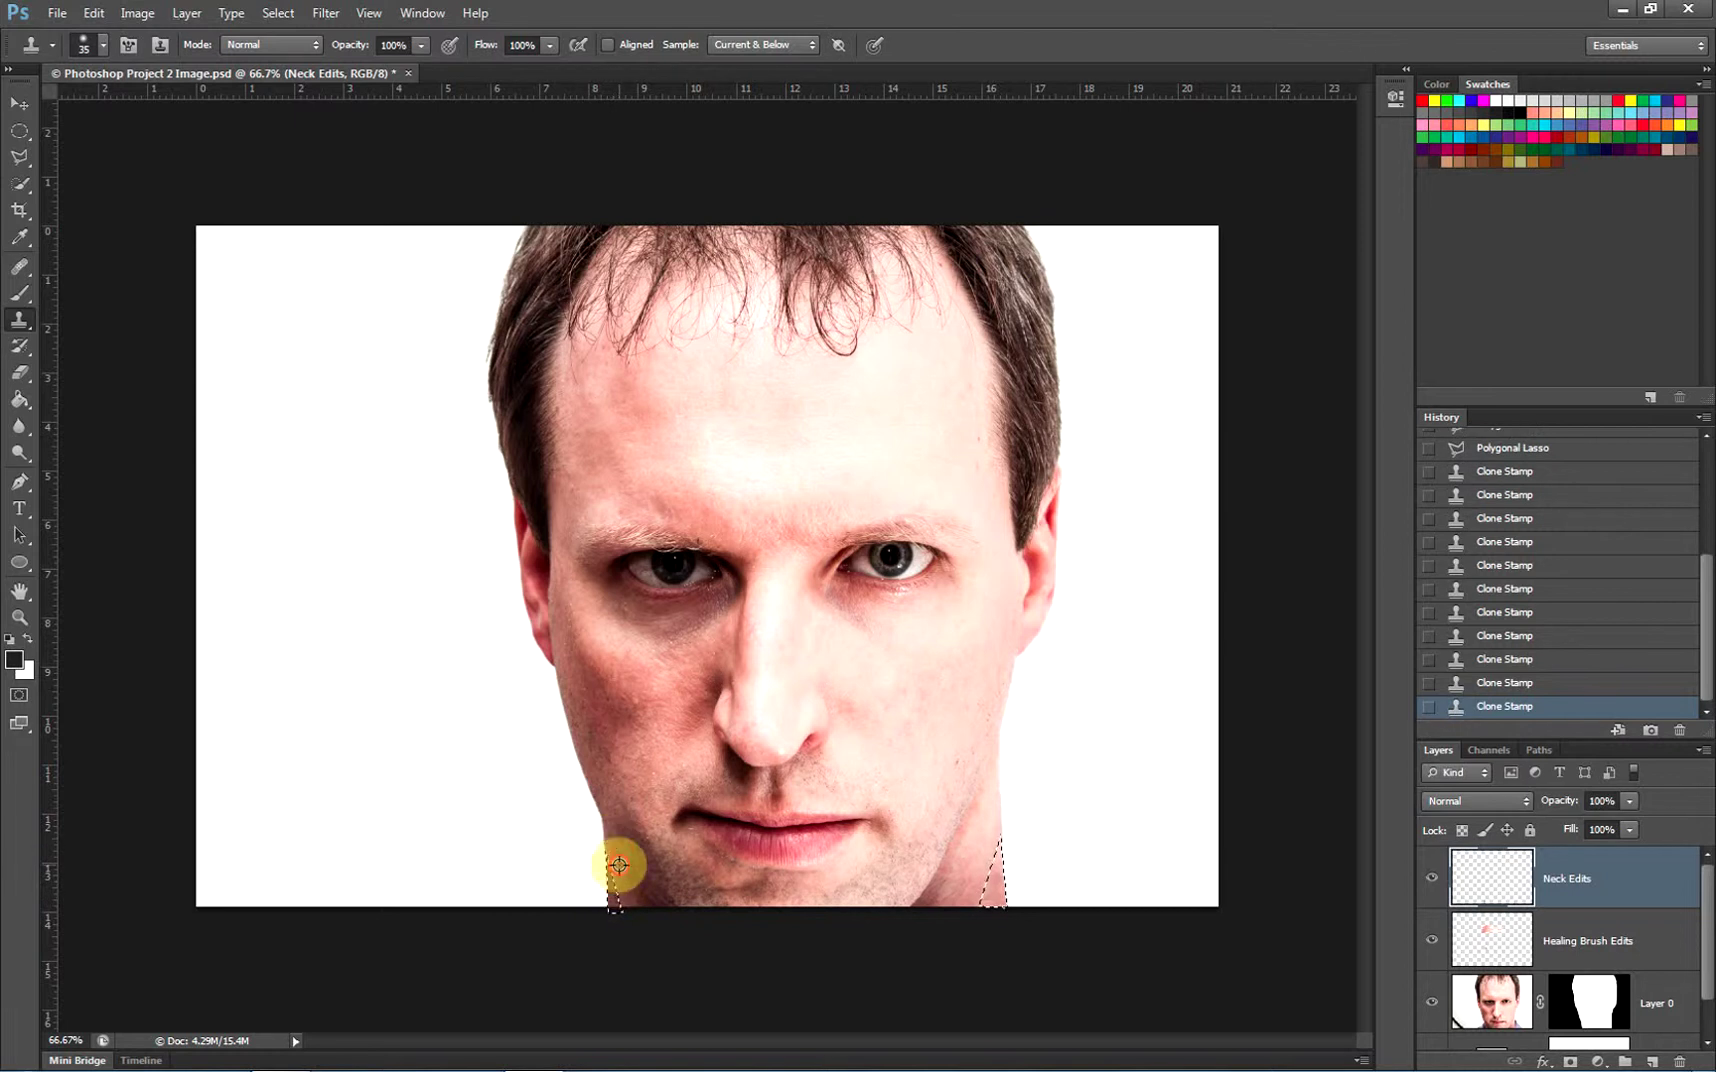
pyautogui.click(610, 884)
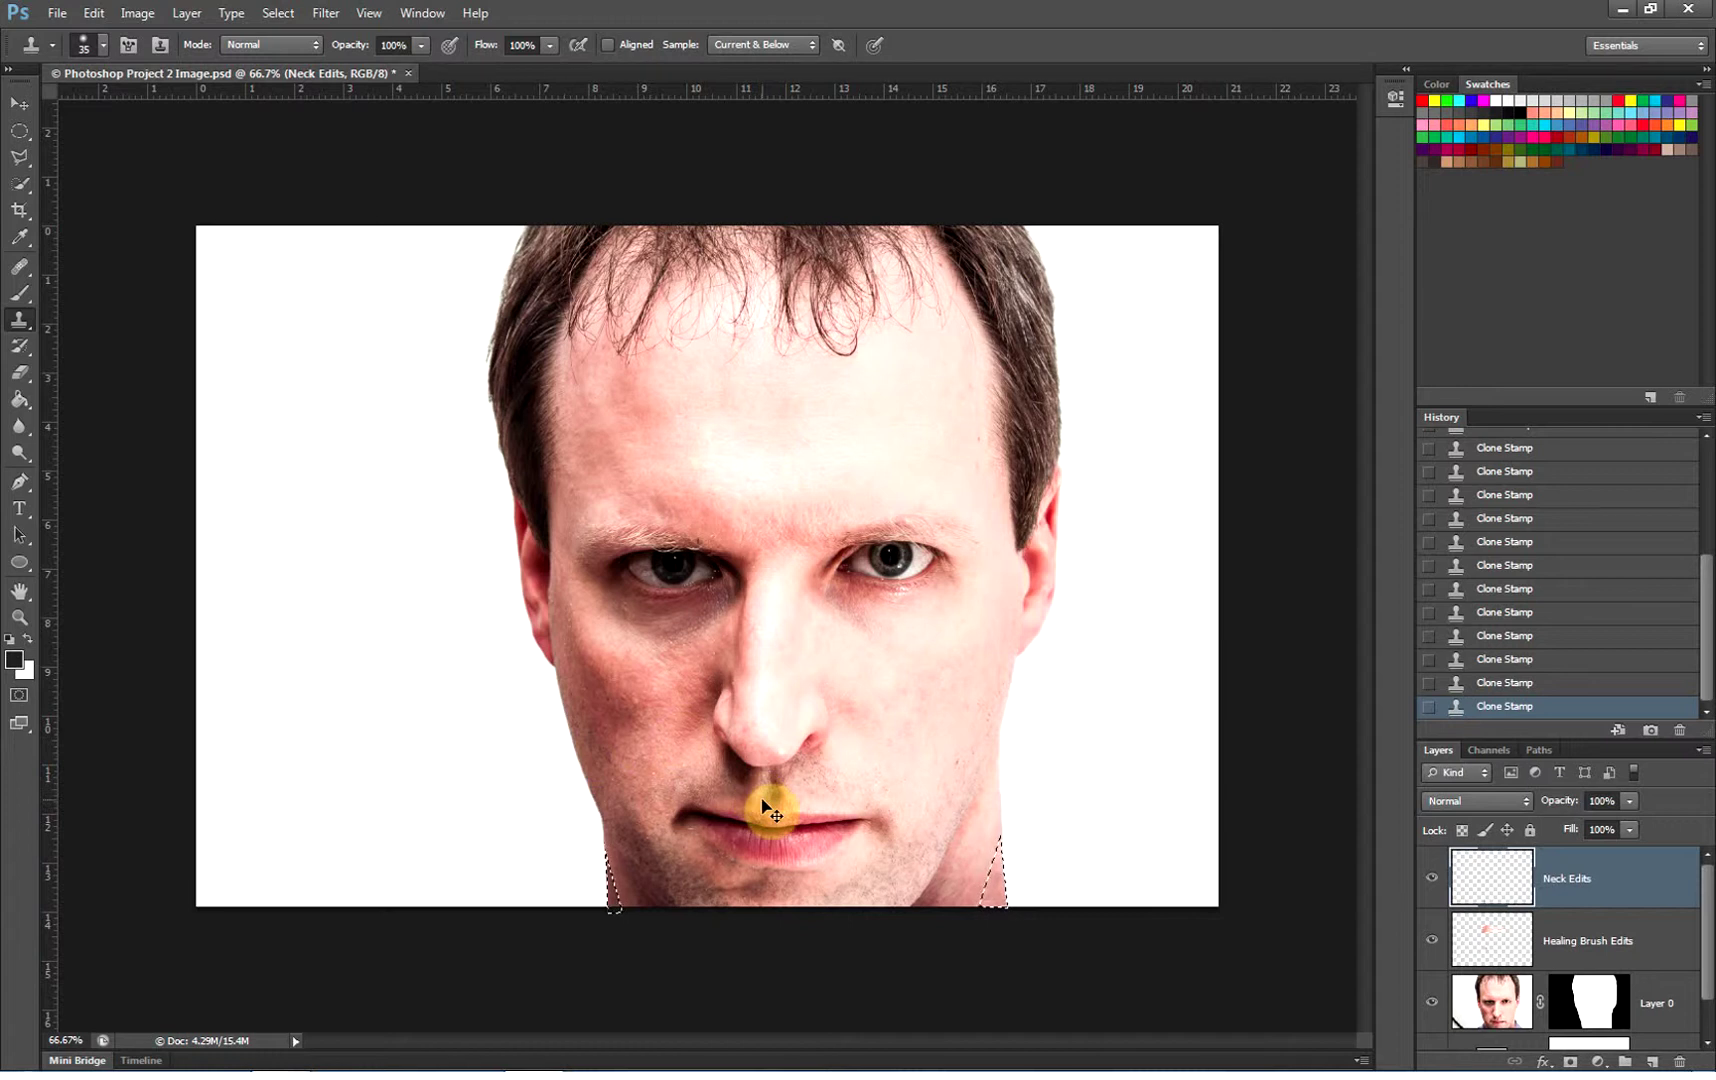
# Deselect the neck areas and blend the cloned skin along the shaded side of the neck with further Clone Stamp dabs
pyautogui.hotkey('ctrl', 'd')
pyautogui.moveTo(615, 873)
pyautogui.mouseDown()
pyautogui.moveTo(636, 879)
pyautogui.moveTo(616, 900)
pyautogui.mouseUp()
pyautogui.click(621, 888)
pyautogui.click(621, 895)
pyautogui.click(622, 900)
pyautogui.press('alt')
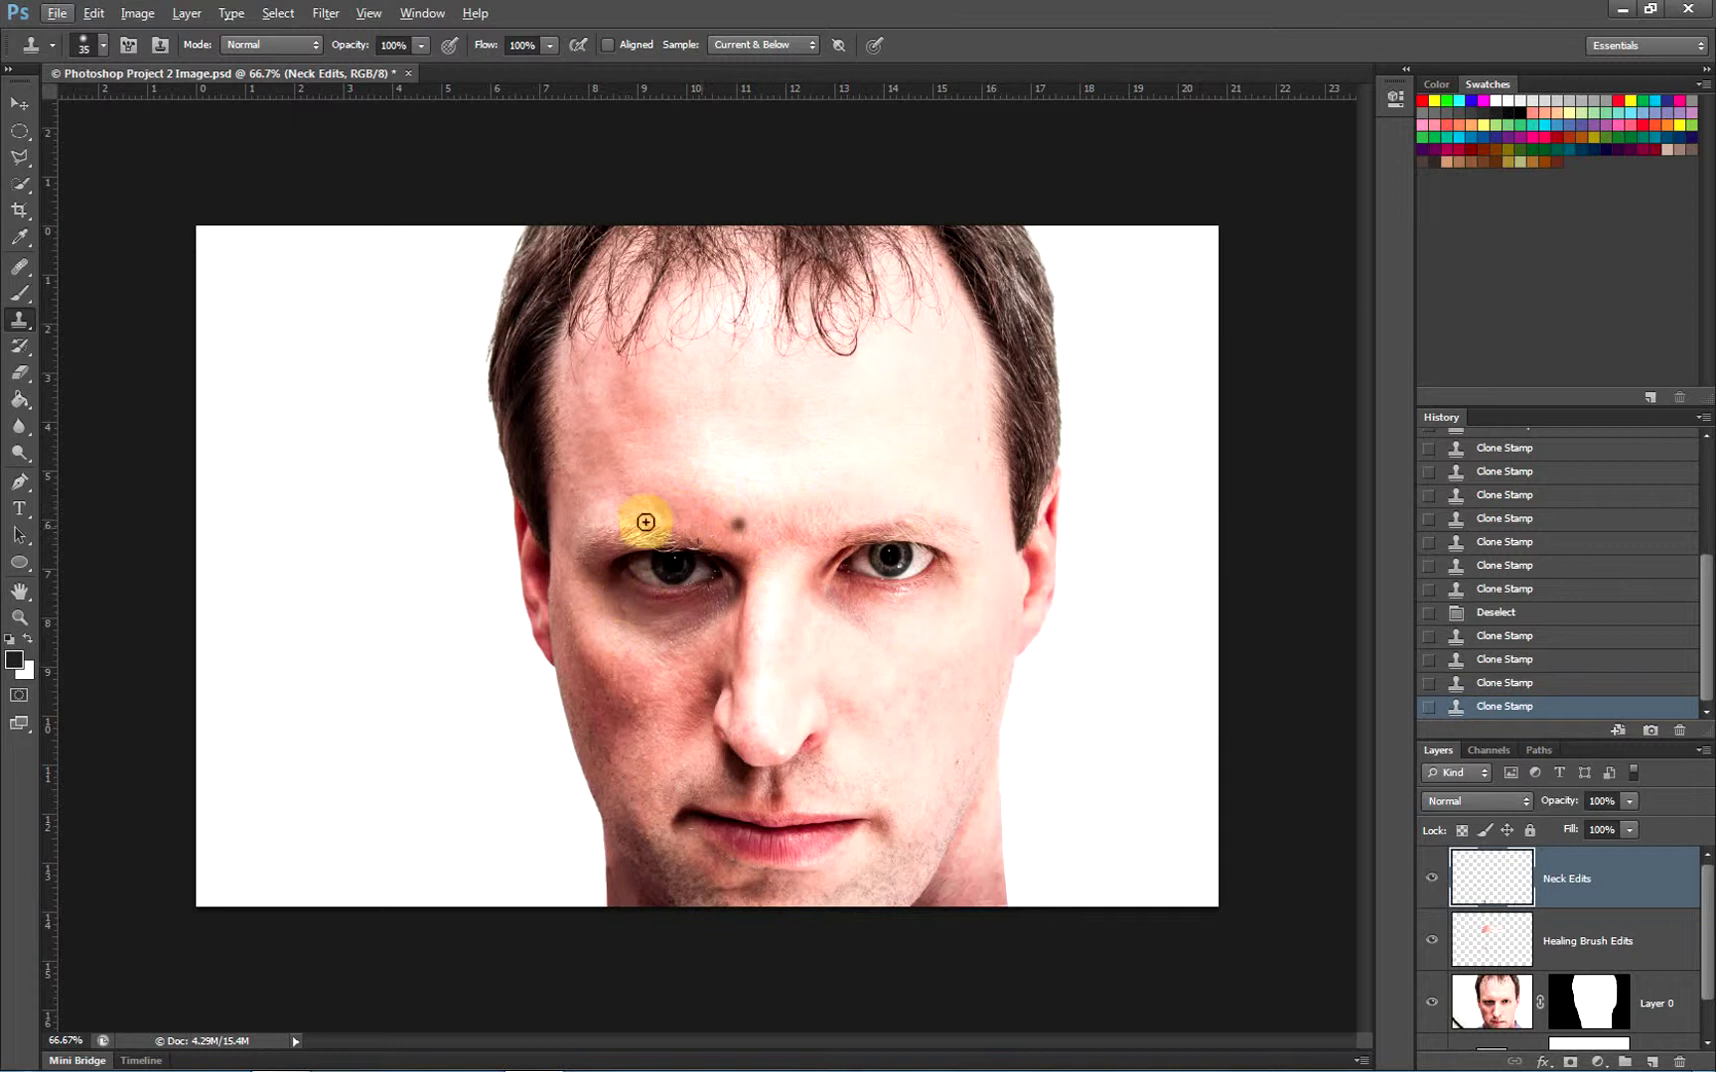
pyautogui.keyDown('alt'); pyautogui.click(723, 565); pyautogui.keyUp('alt')
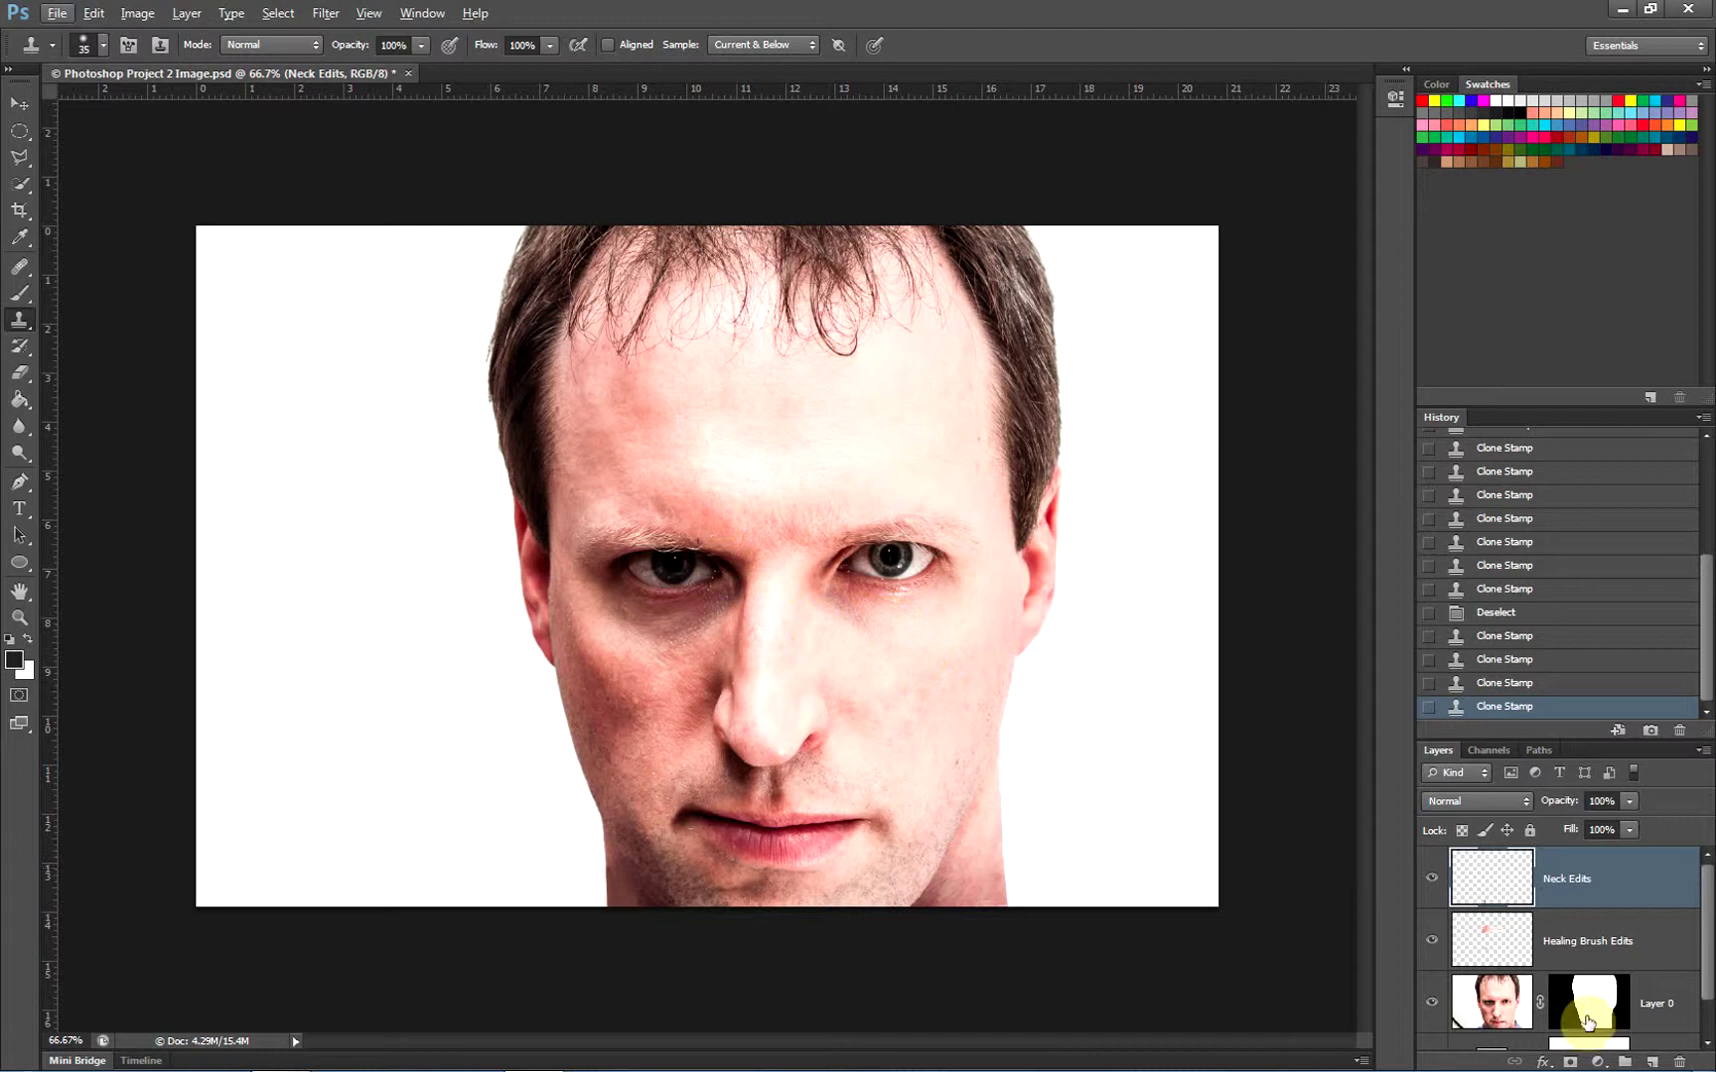
# Add an empty layer above Neck Edits and name it "Eye Edit"
pyautogui.click(1653, 1060)
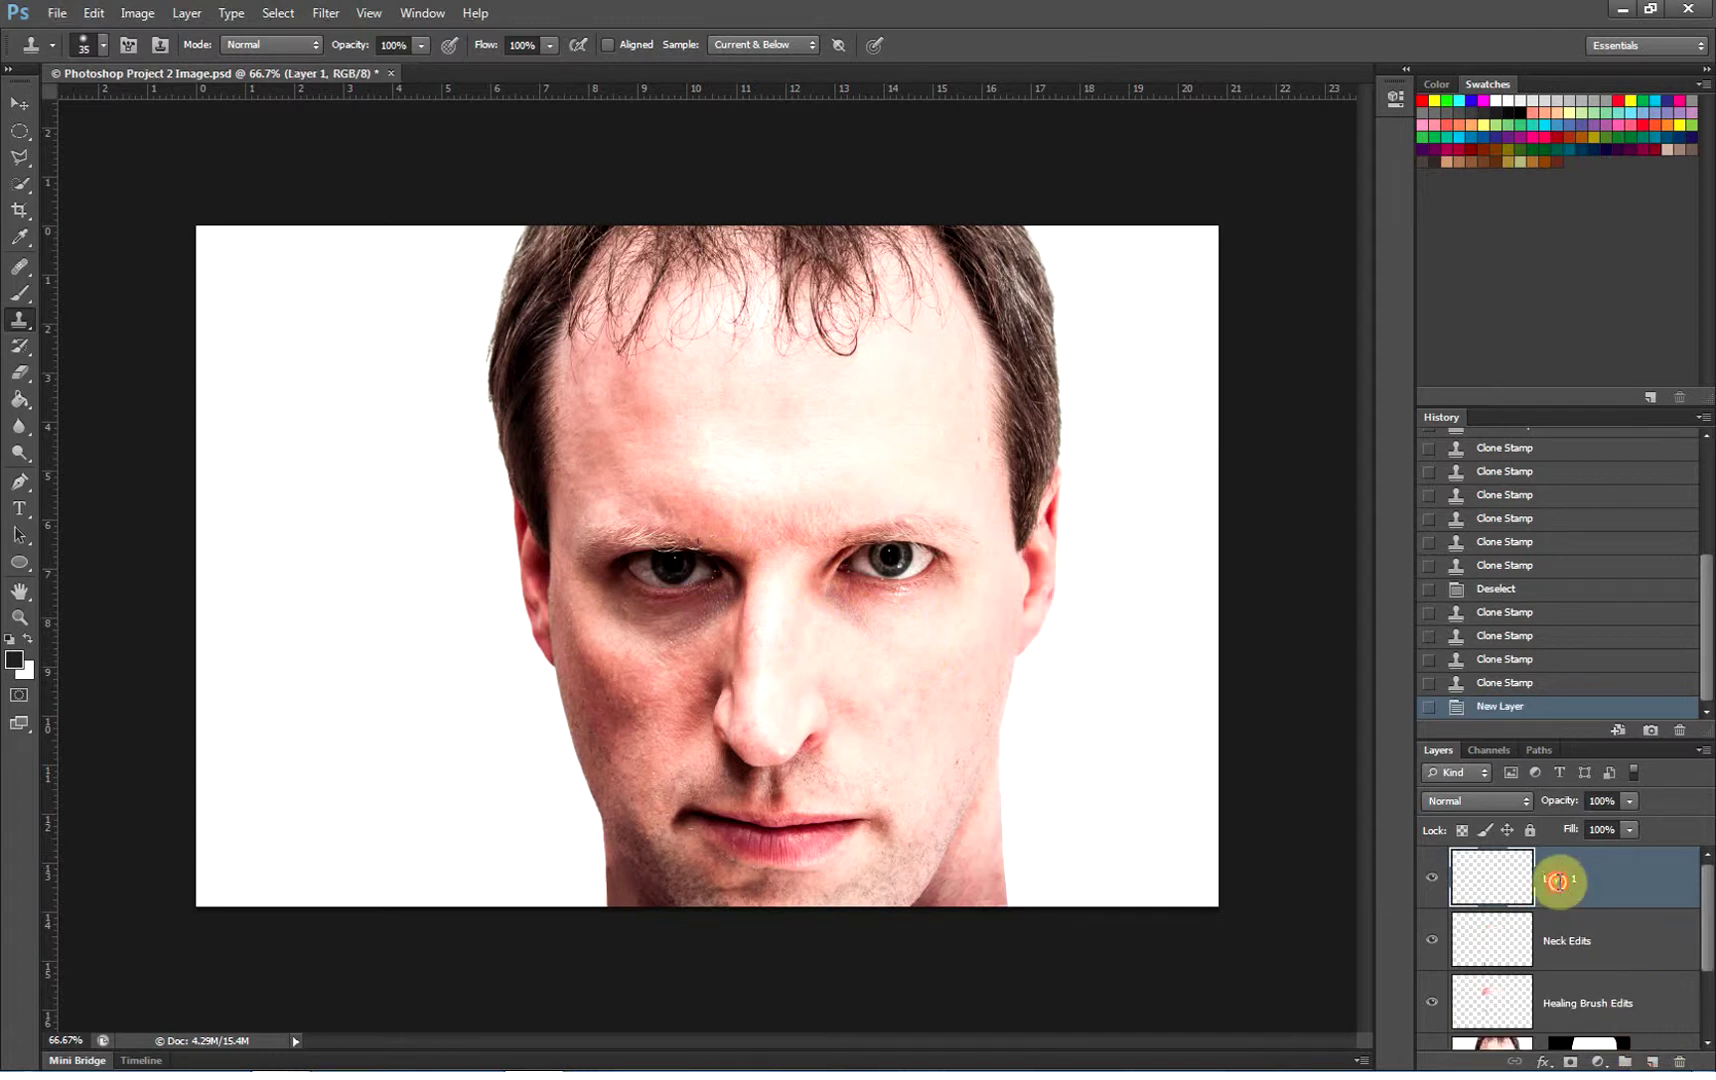
pyautogui.doubleClick(1560, 880)
pyautogui.write('Eye Edit')
pyautogui.press('Return')
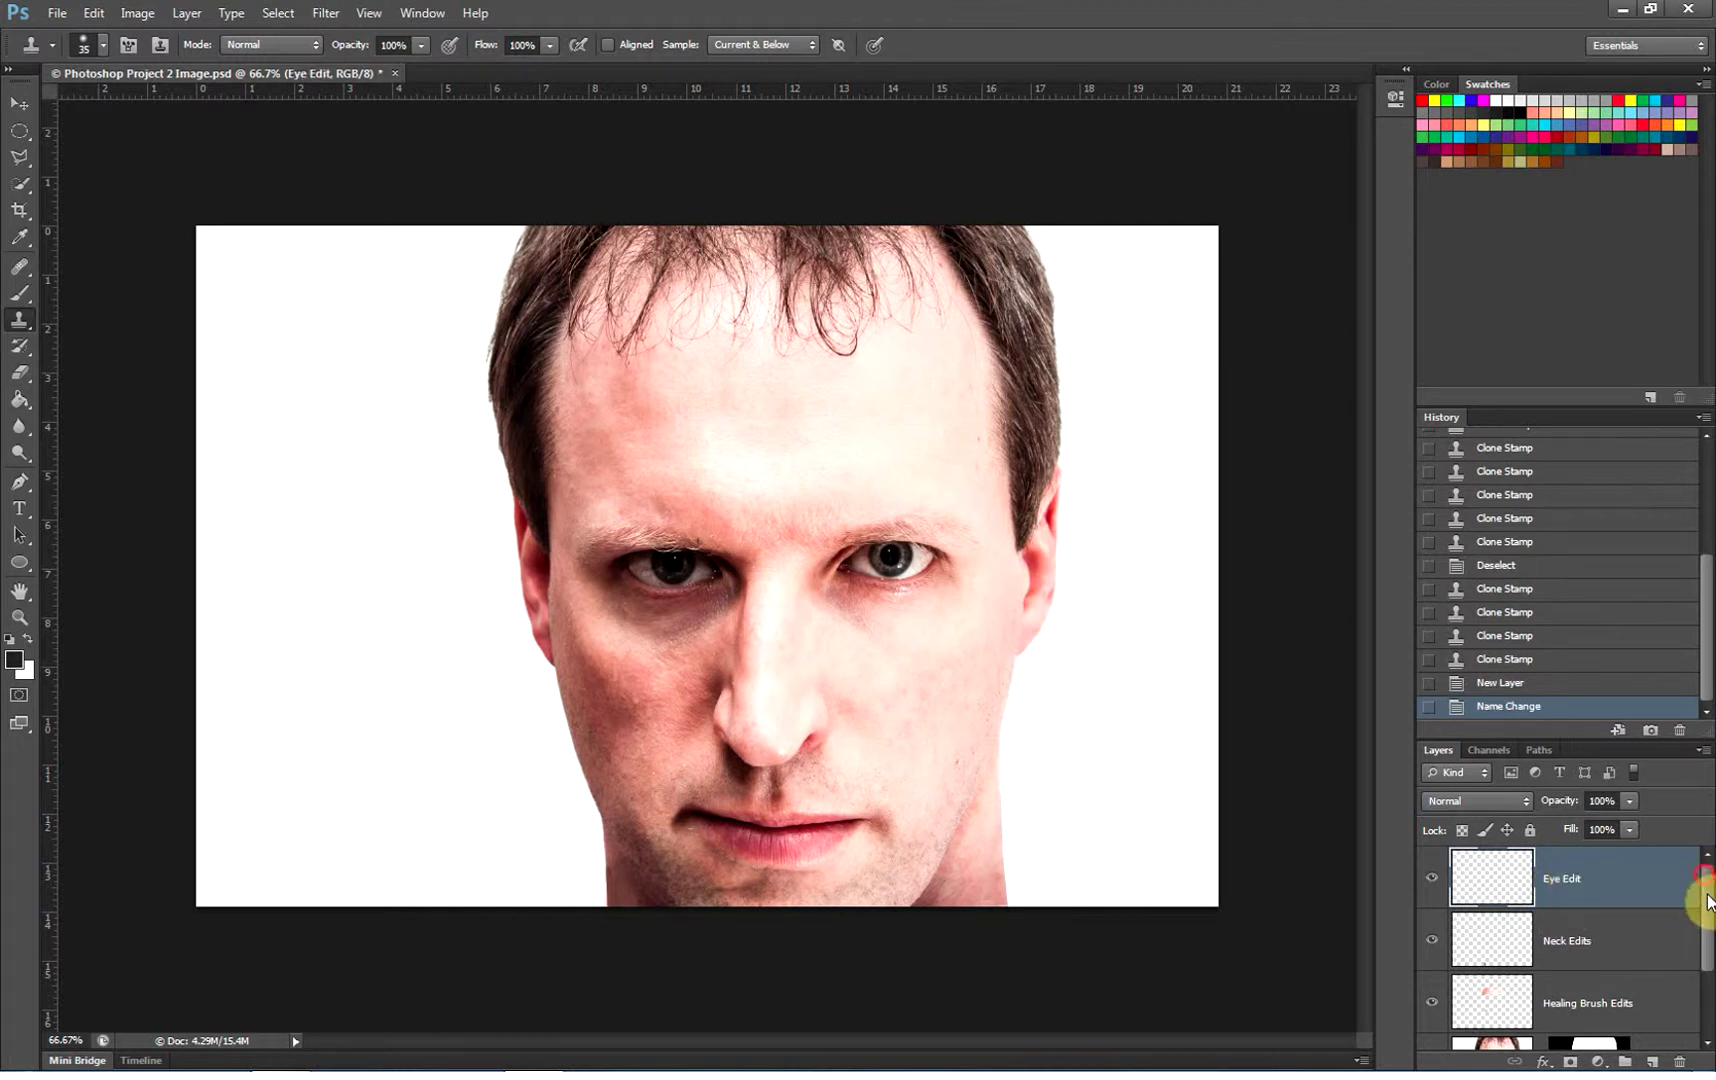
# Copy an elliptical area around the shaded-side eye and eyebrow from Layer 0 and paste it onto the Eye Edit layer
pyautogui.scroll(-1, 1541, 985)
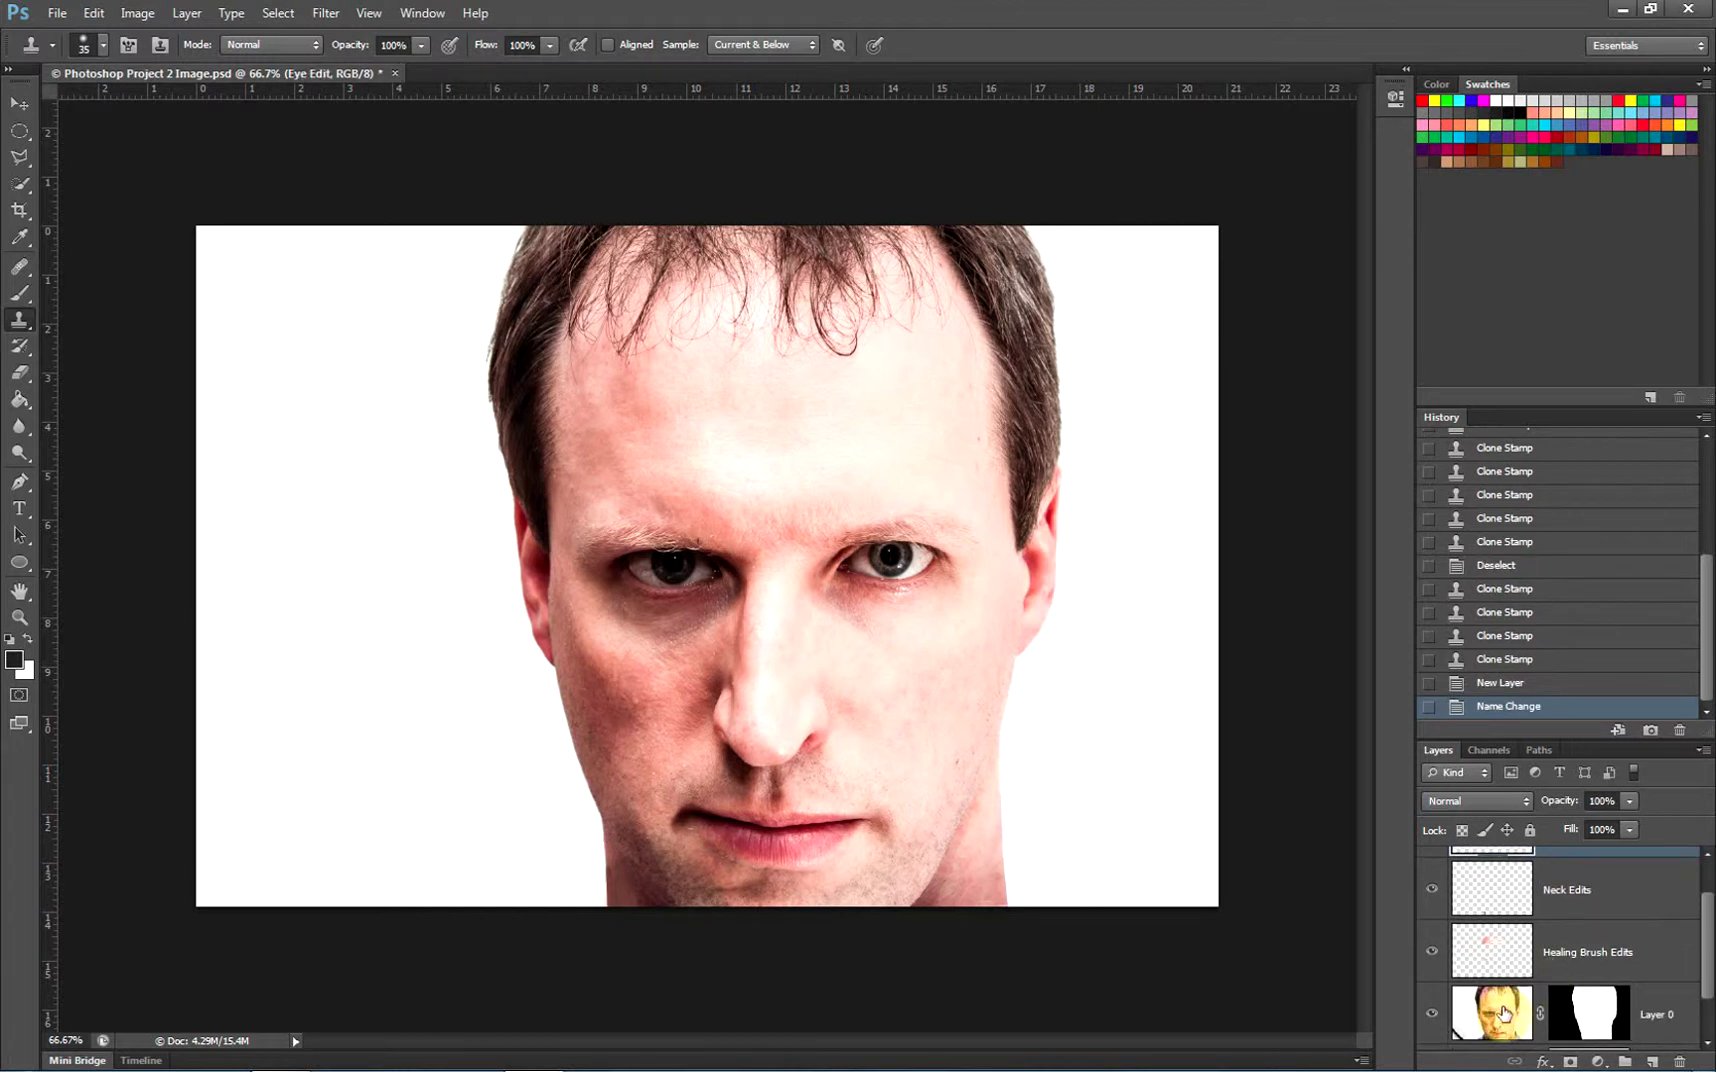
pyautogui.click(1504, 1013)
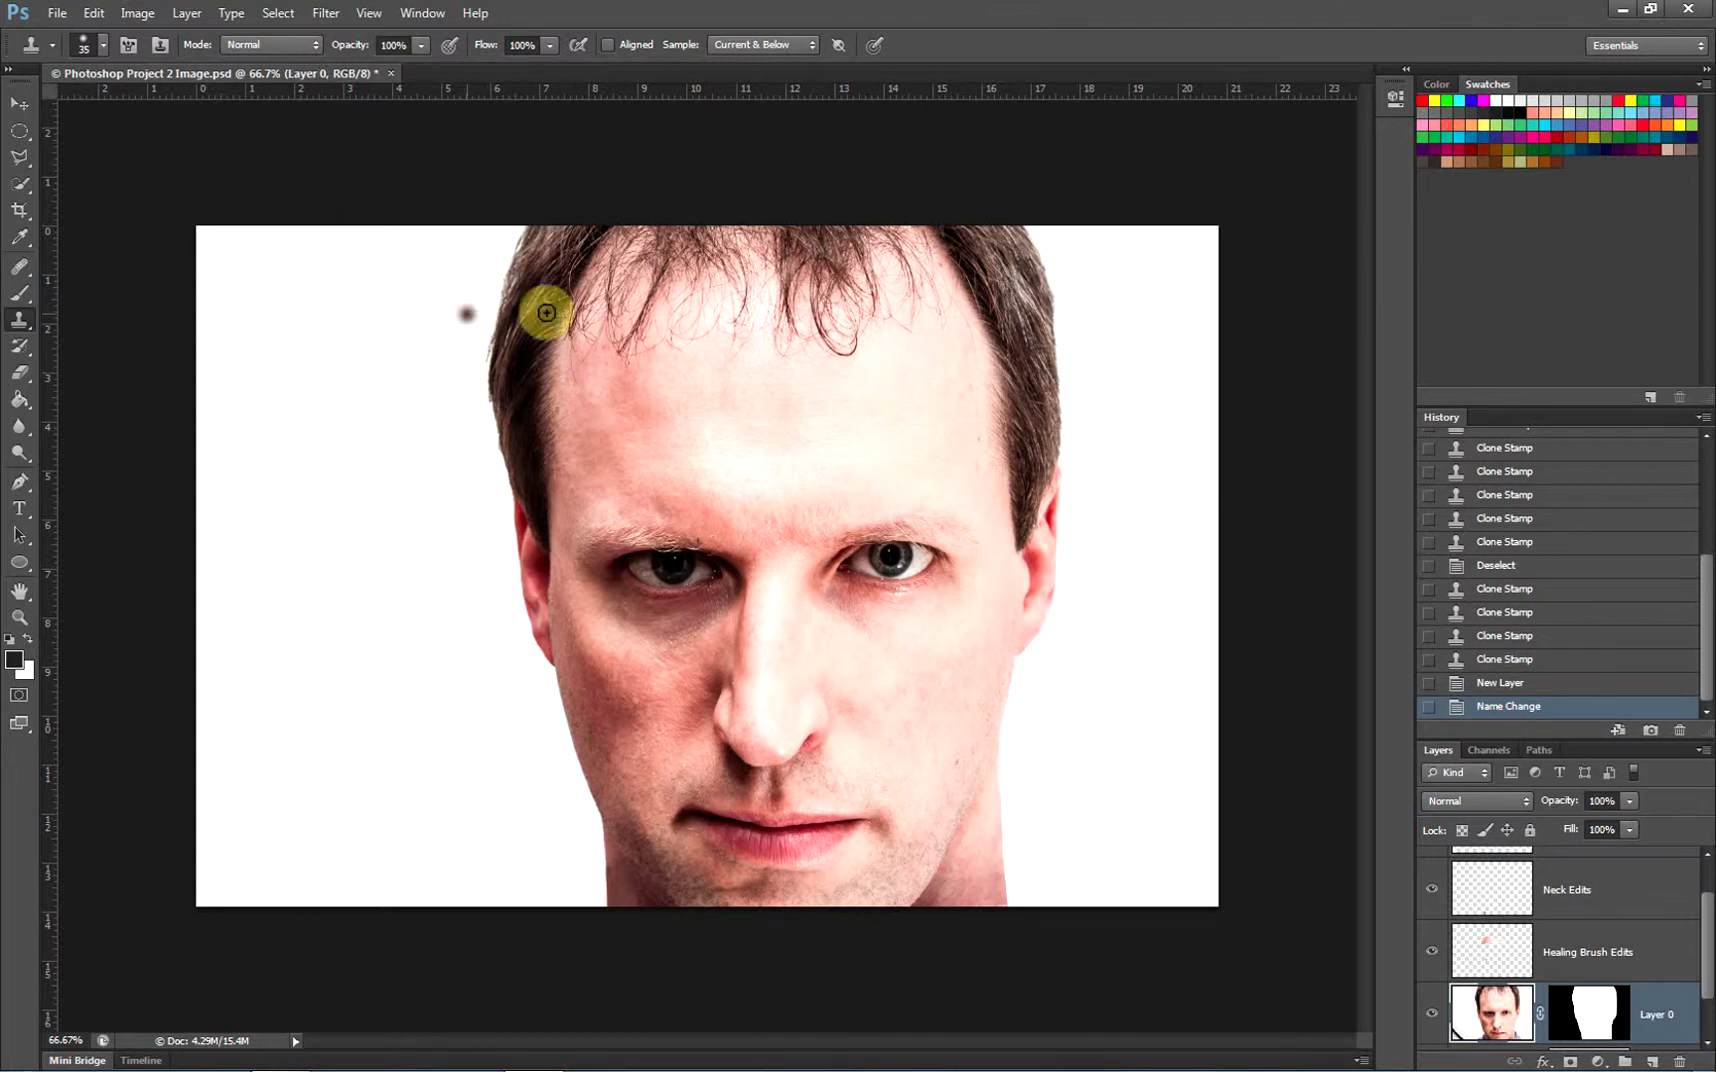
pyautogui.press('m')
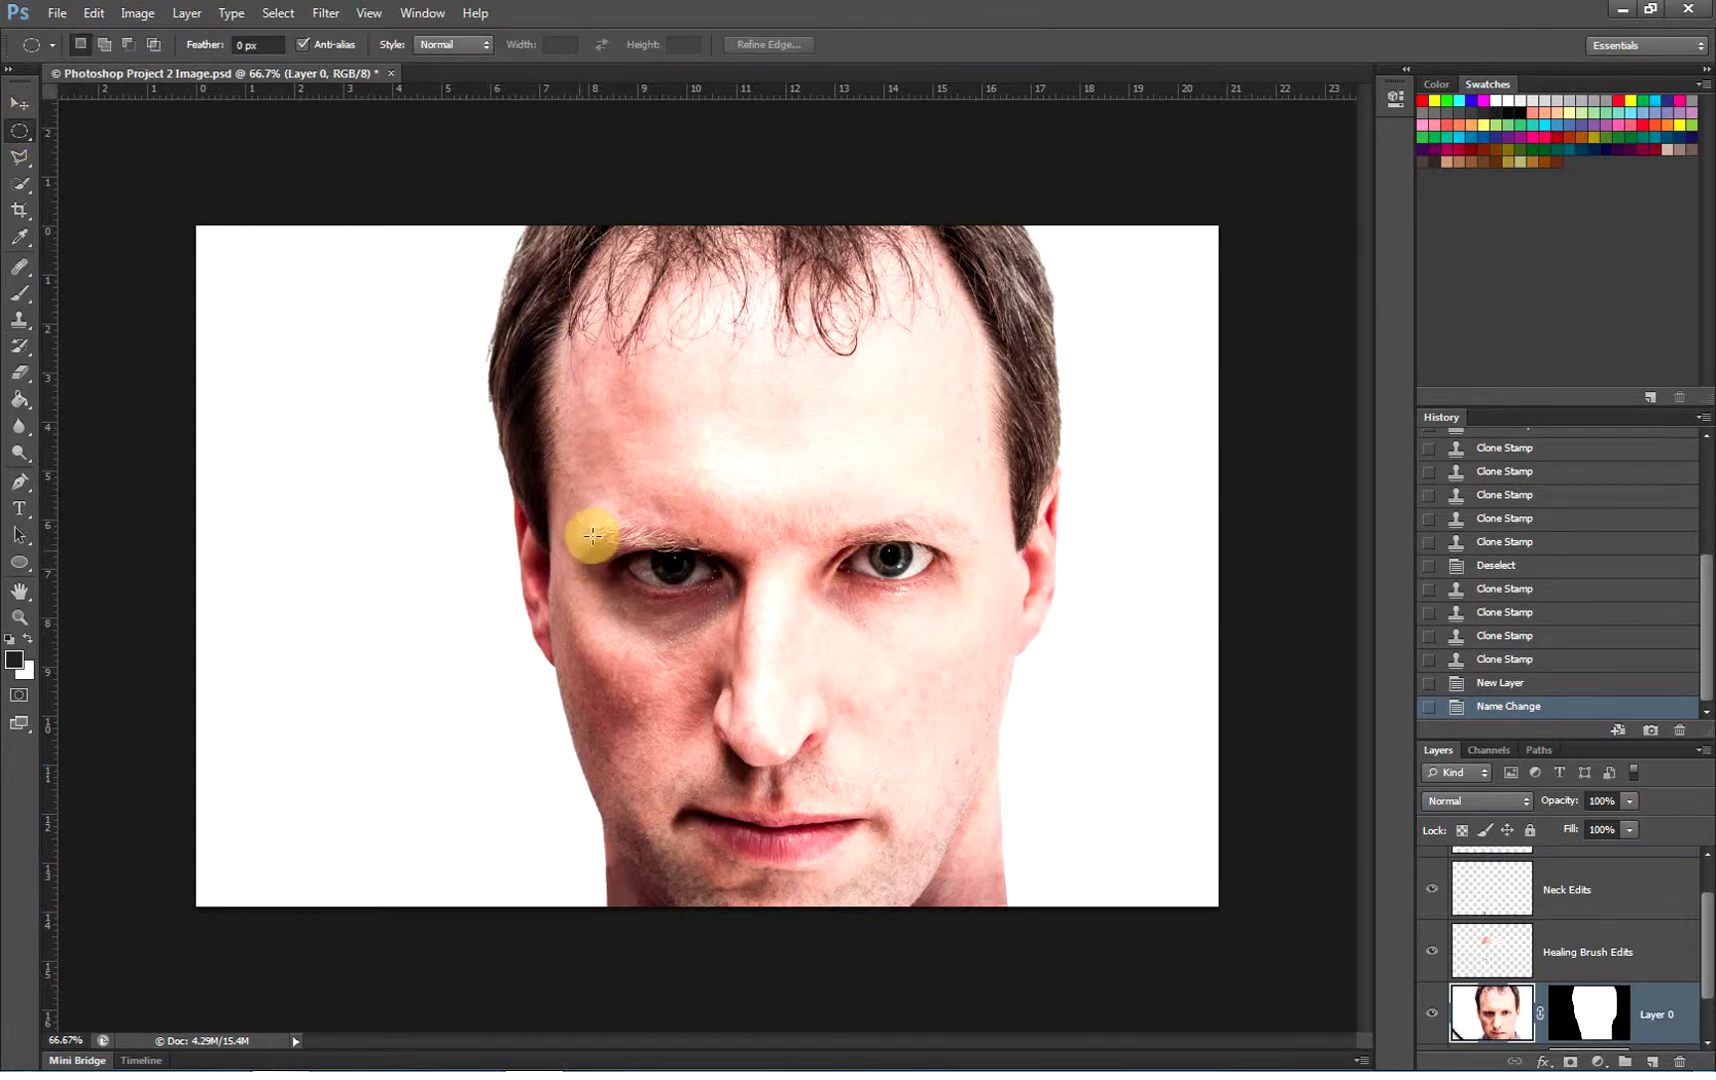
pyautogui.moveTo(574, 505); pyautogui.dragTo(776, 647)
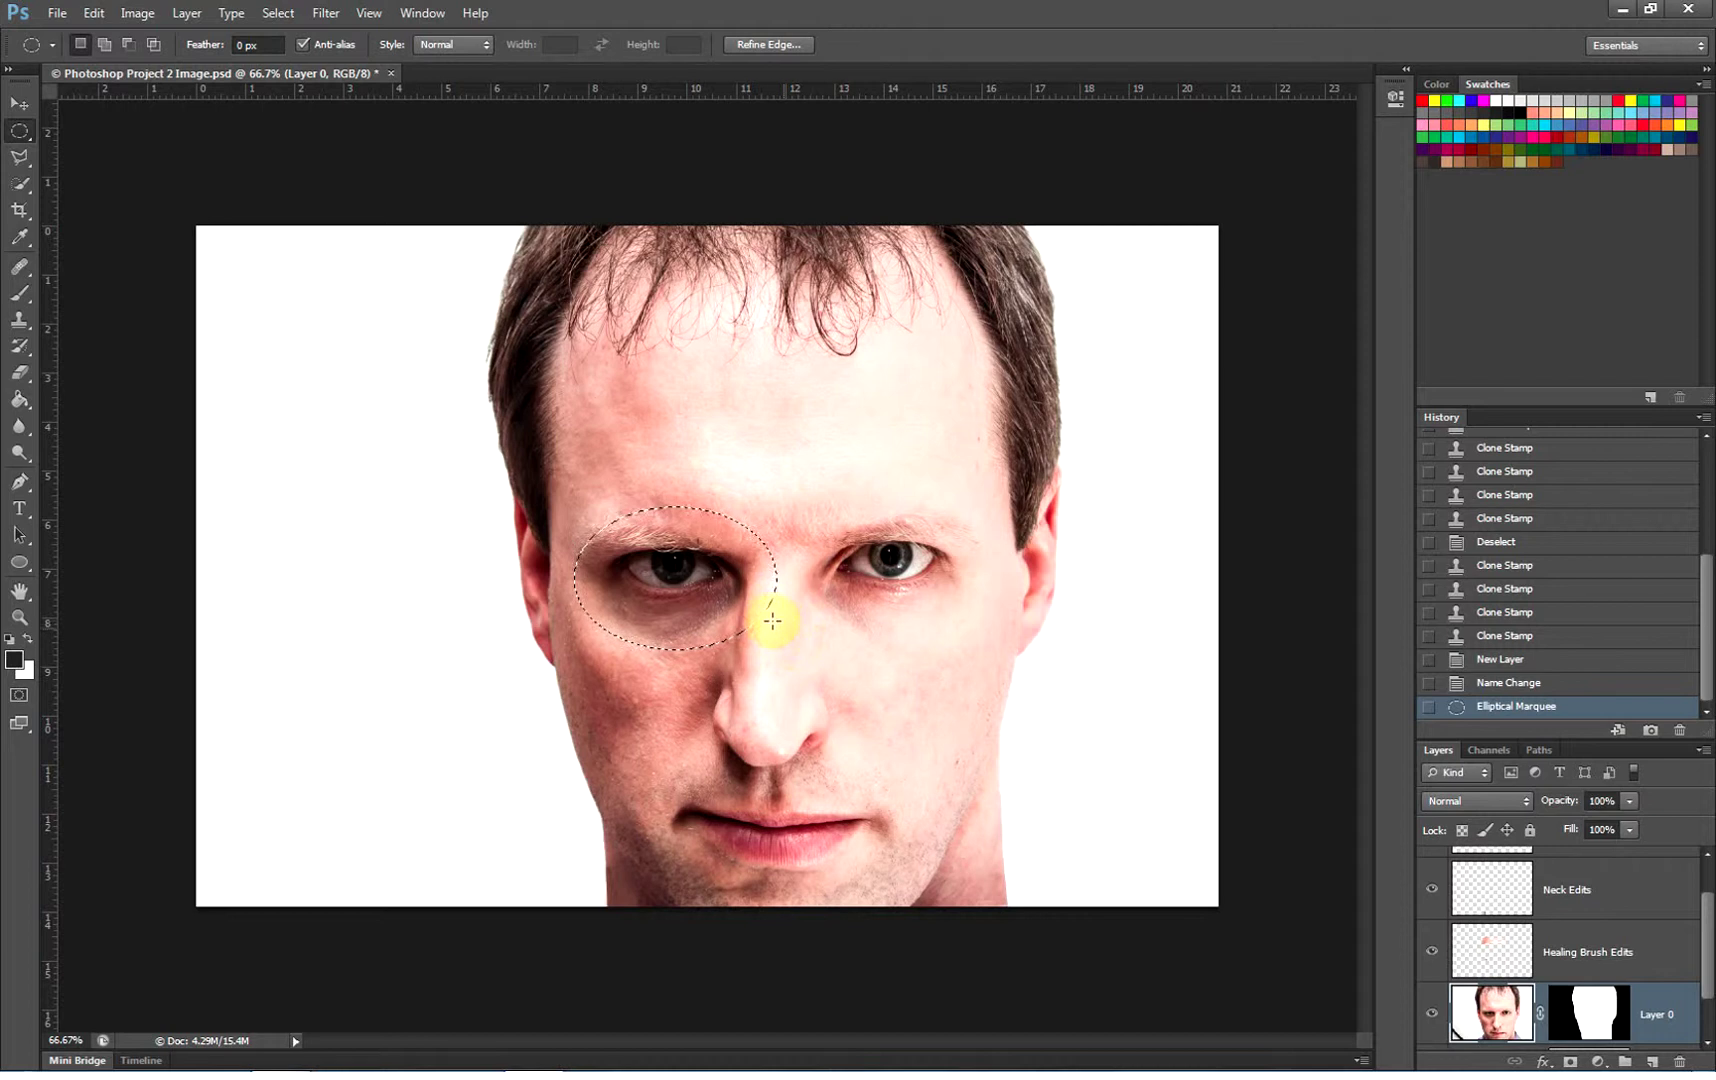
pyautogui.scroll(1, 1700, 885)
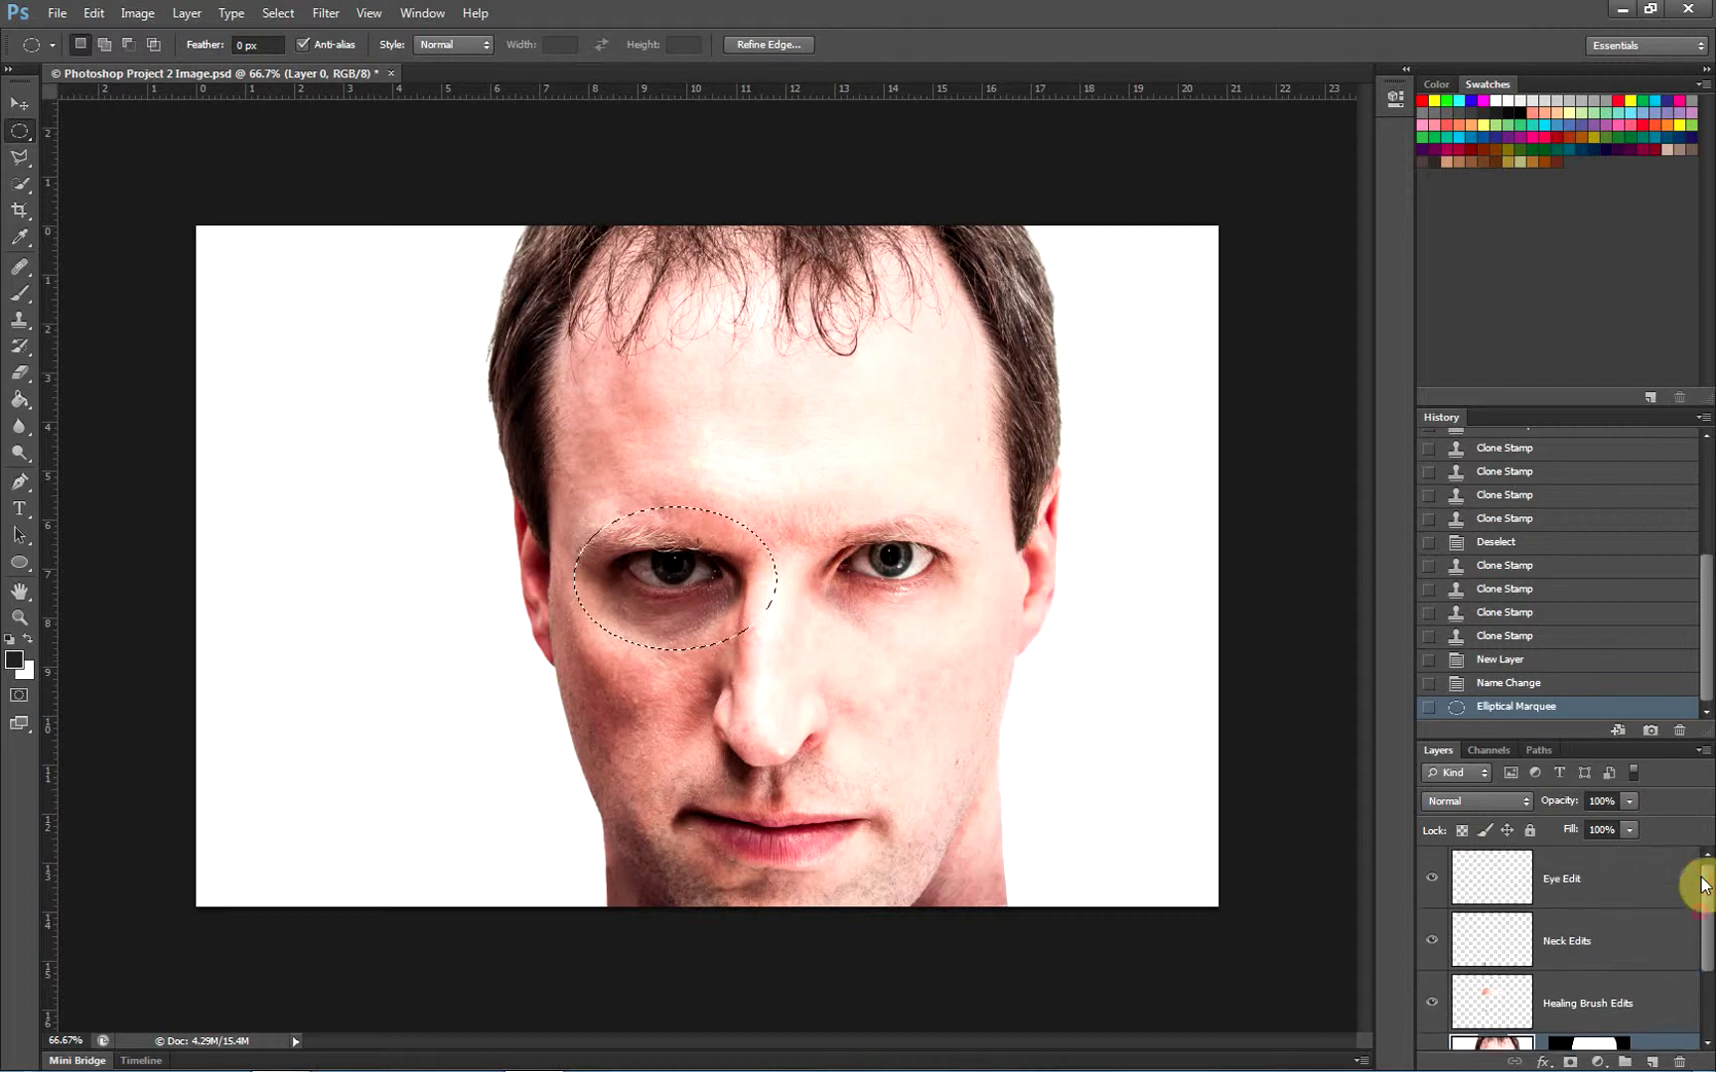
pyautogui.click(1593, 879)
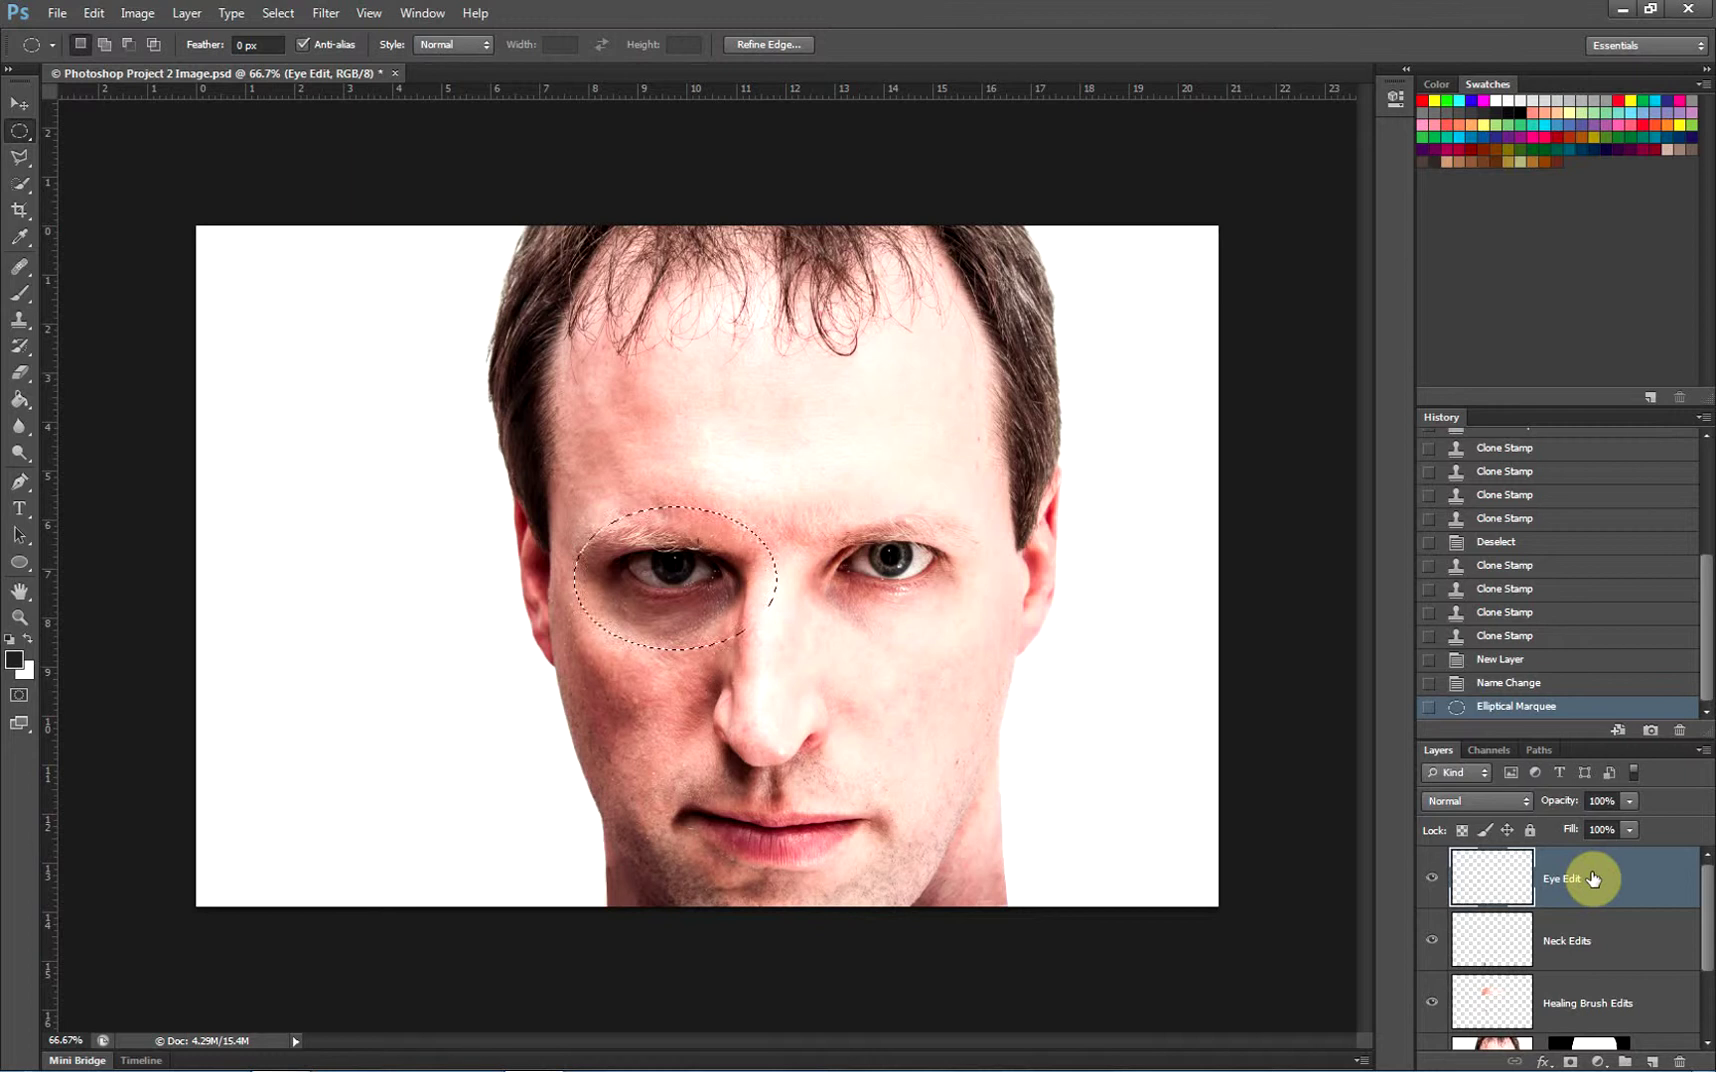
pyautogui.hotkey('ctrl', 'v')
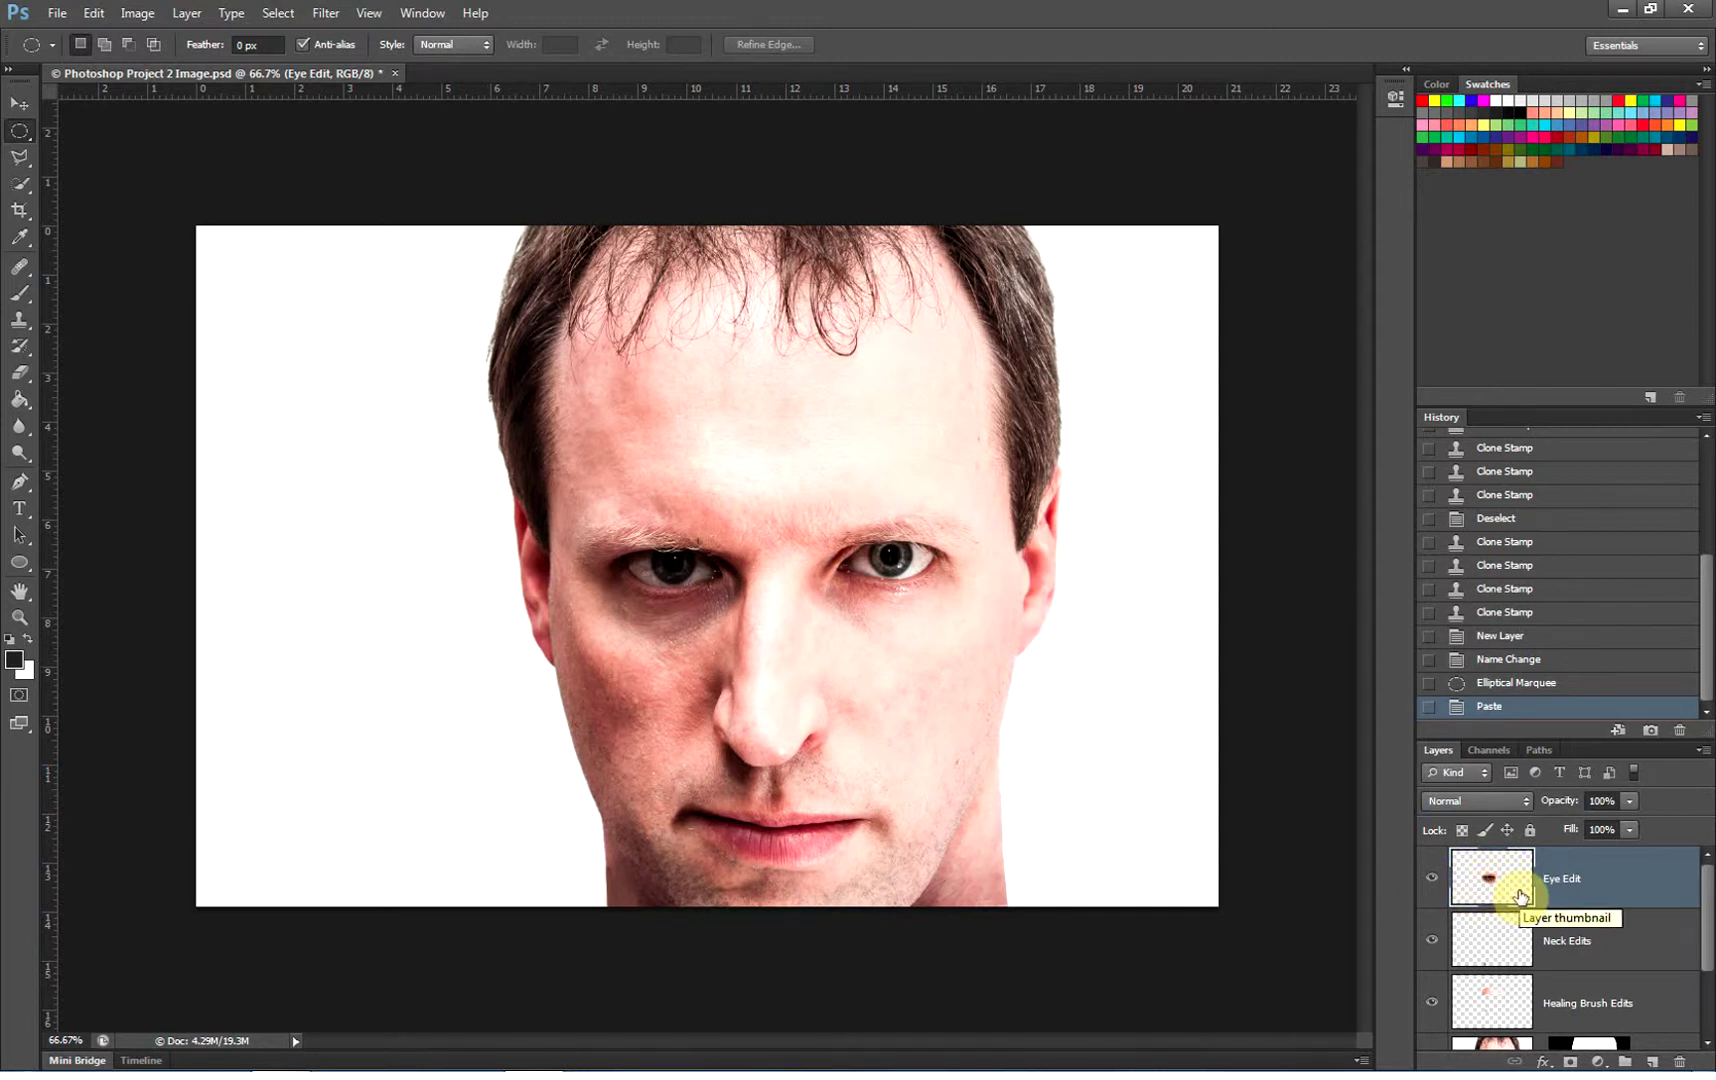
# Nudge the pasted eye upward and very slightly toward the nearer ear until it is level with the other eye
pyautogui.press('v')
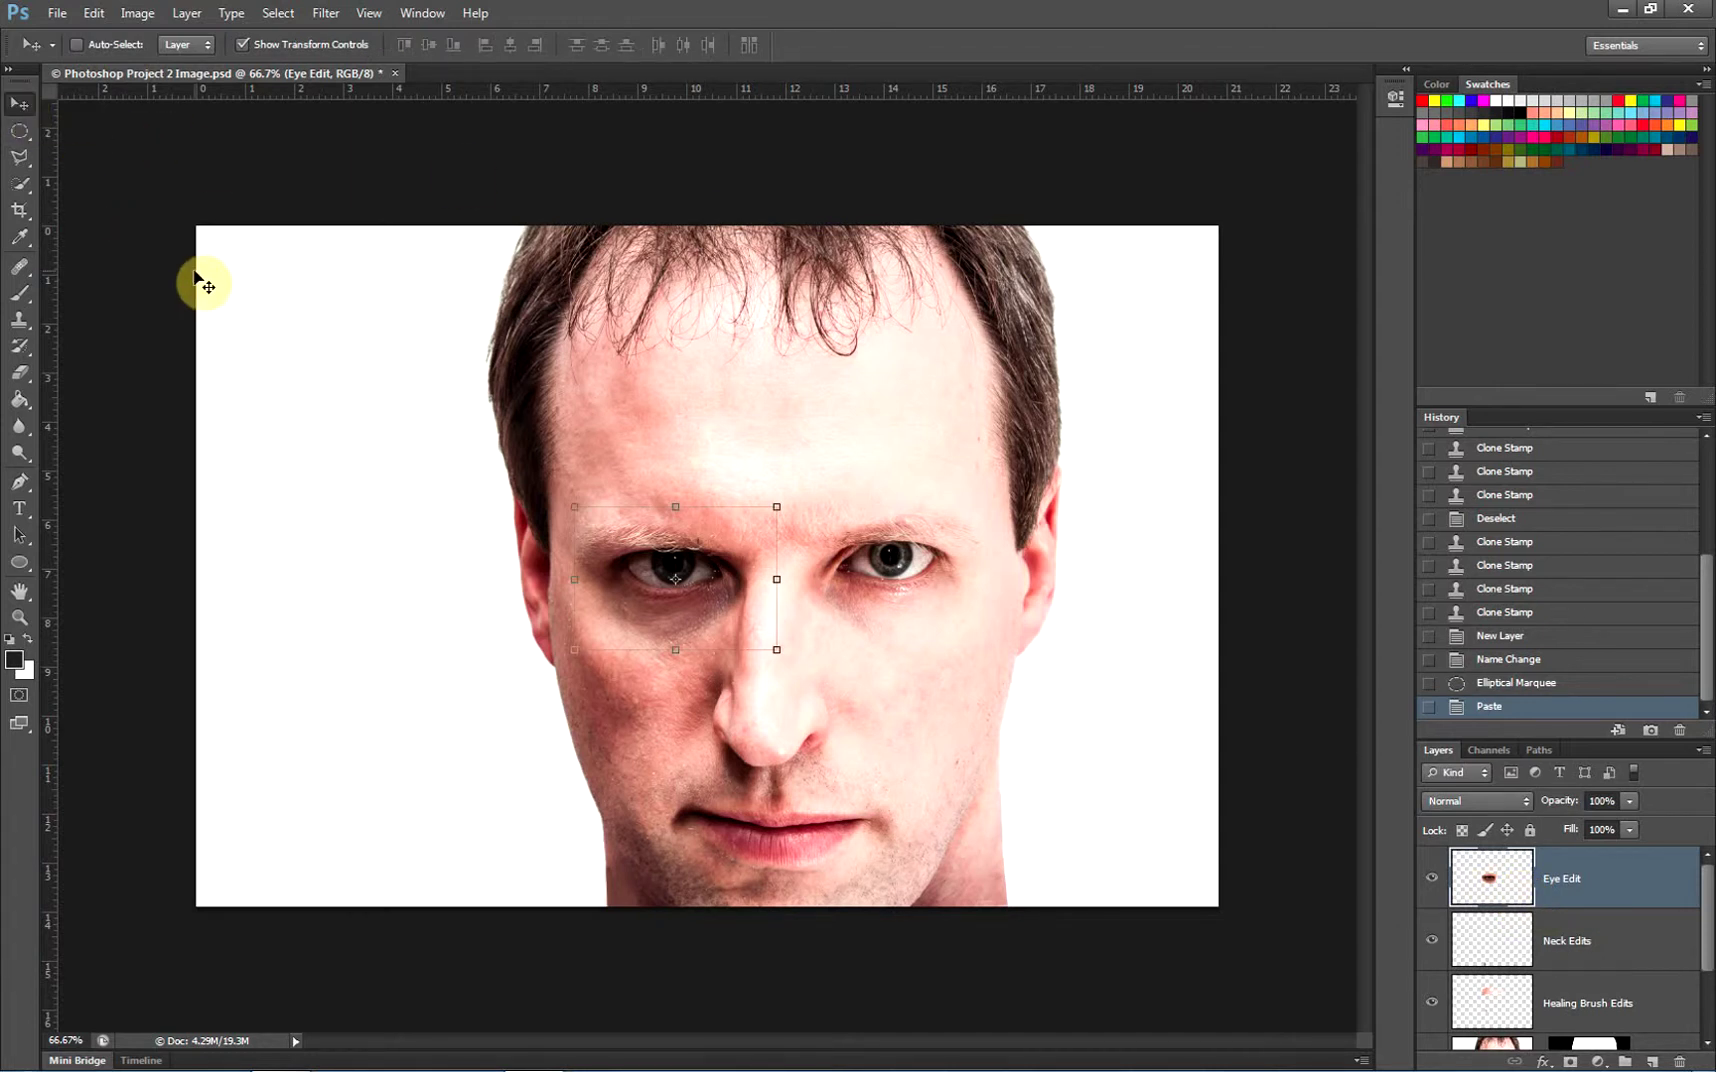
pyautogui.press('Up')
pyautogui.press('Up')
pyautogui.press('Up')
pyautogui.press('Up')
pyautogui.press('Up')
pyautogui.press('Up')
pyautogui.press('Up')
pyautogui.press('Up')
pyautogui.press('Up')
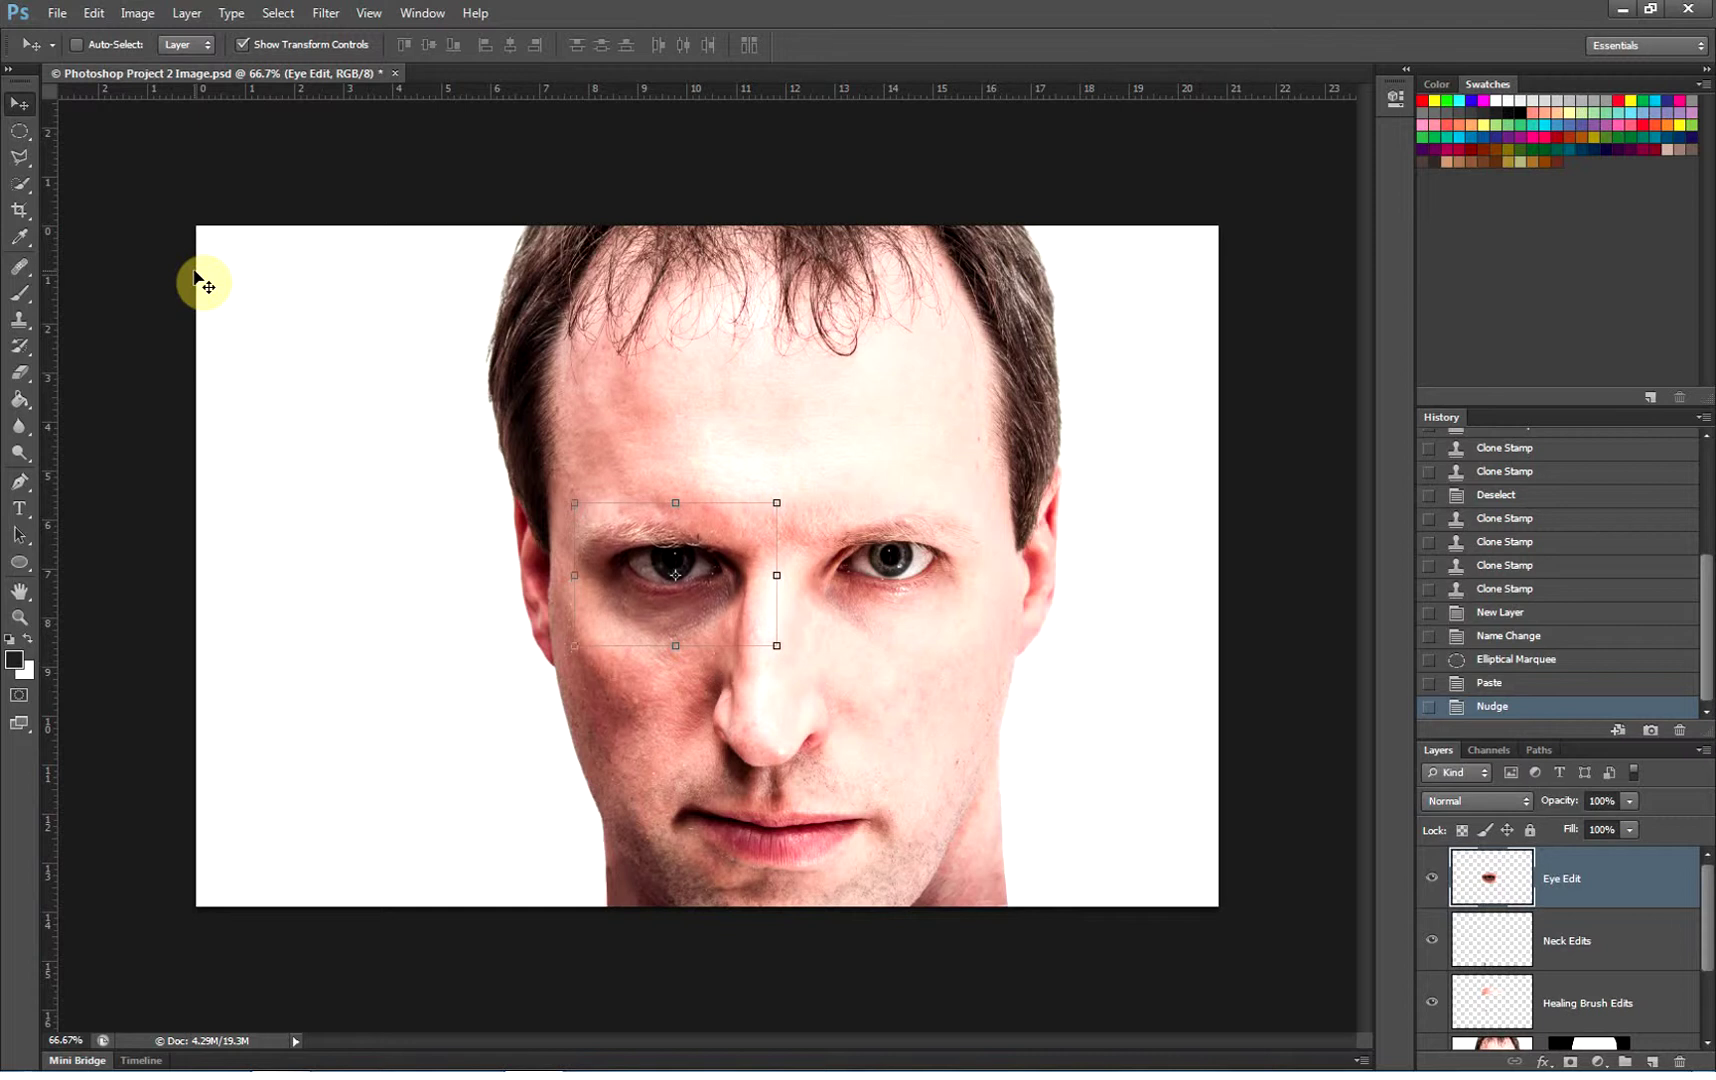
pyautogui.press('Up')
pyautogui.press('Up')
pyautogui.press('Up')
pyautogui.press('Up')
pyautogui.press('Up')
pyautogui.press('Up')
pyautogui.press('Up')
pyautogui.press('Up')
pyautogui.press('Up')
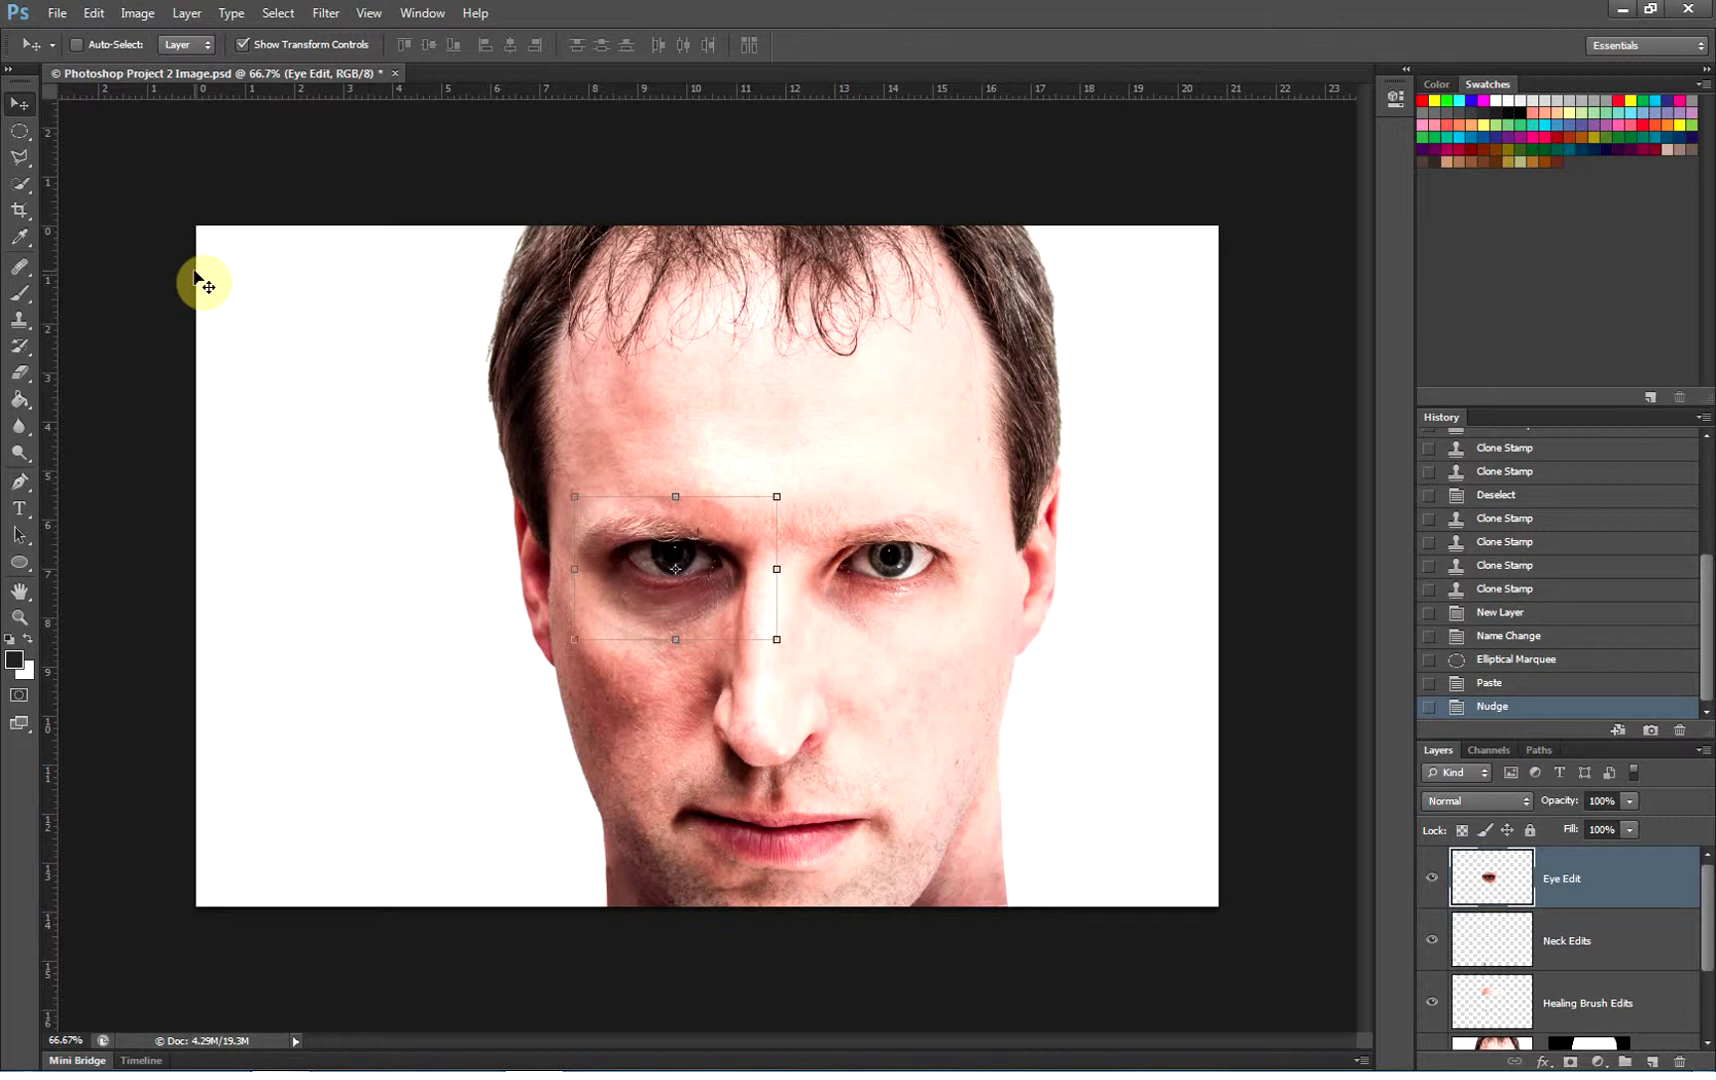
pyautogui.press('Up')
pyautogui.press('Up')
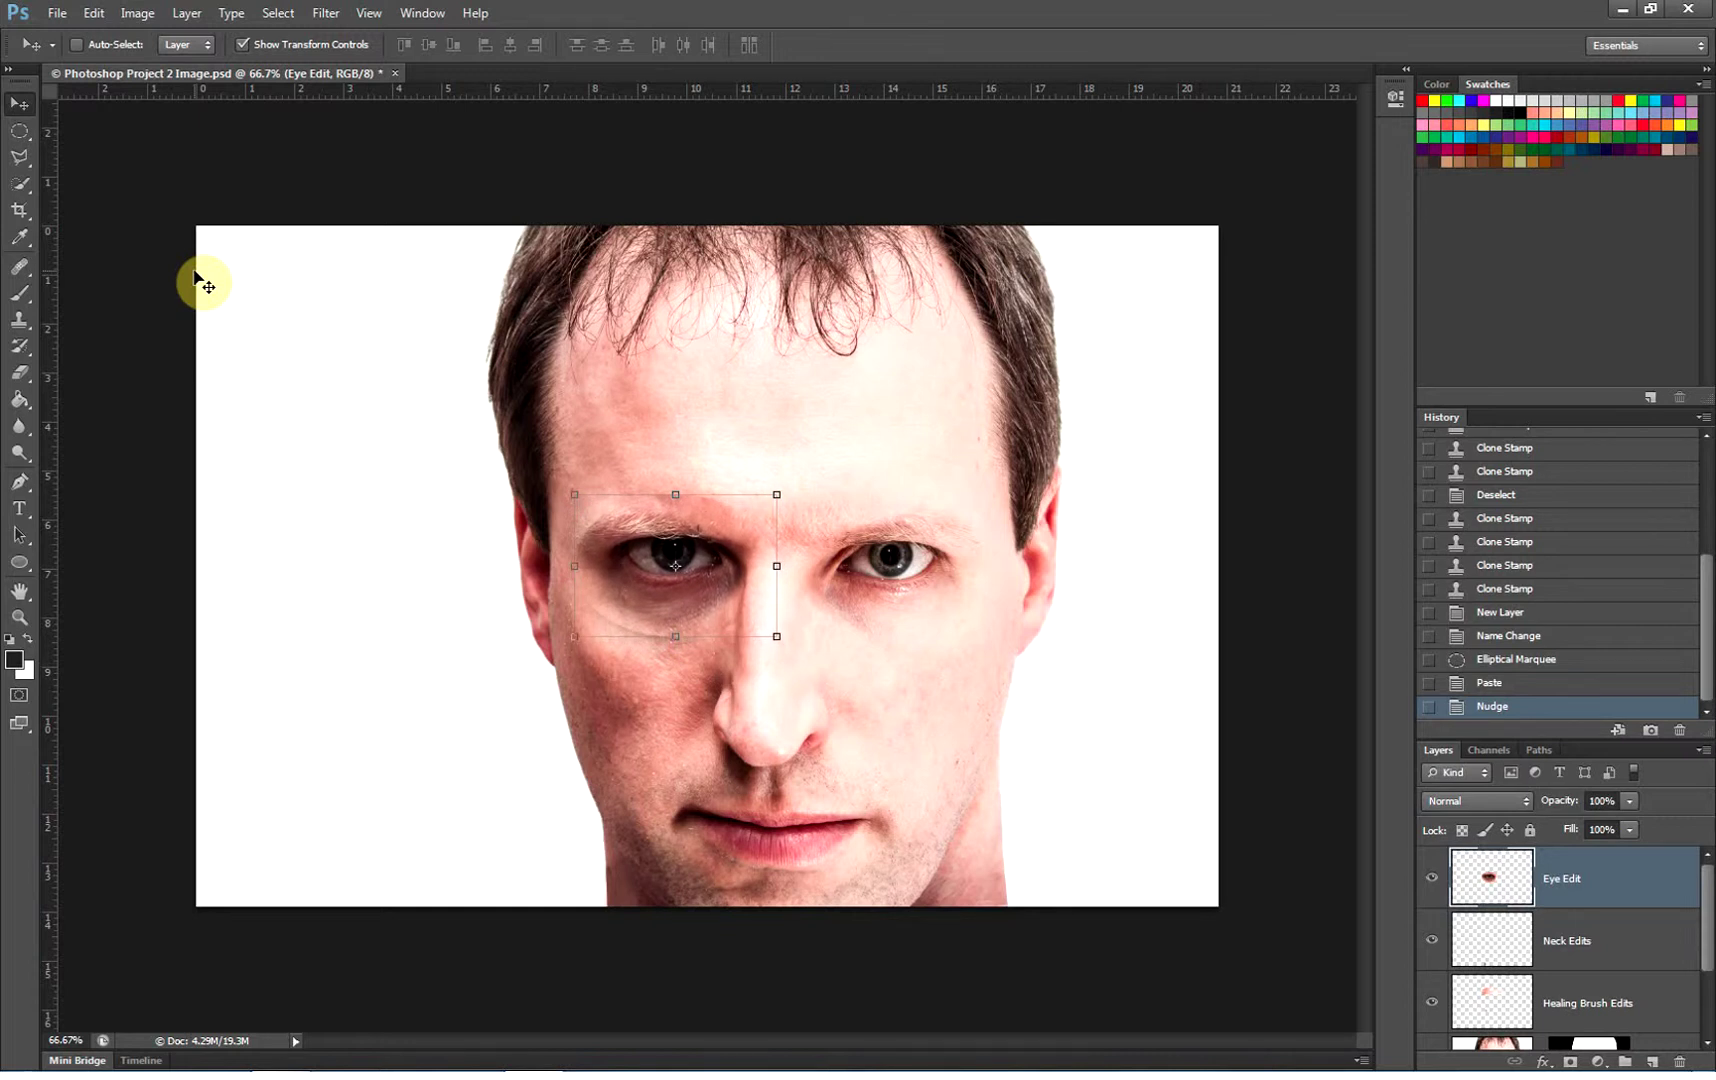
pyautogui.press('Left')
pyautogui.press('Down')
pyautogui.press('Down')
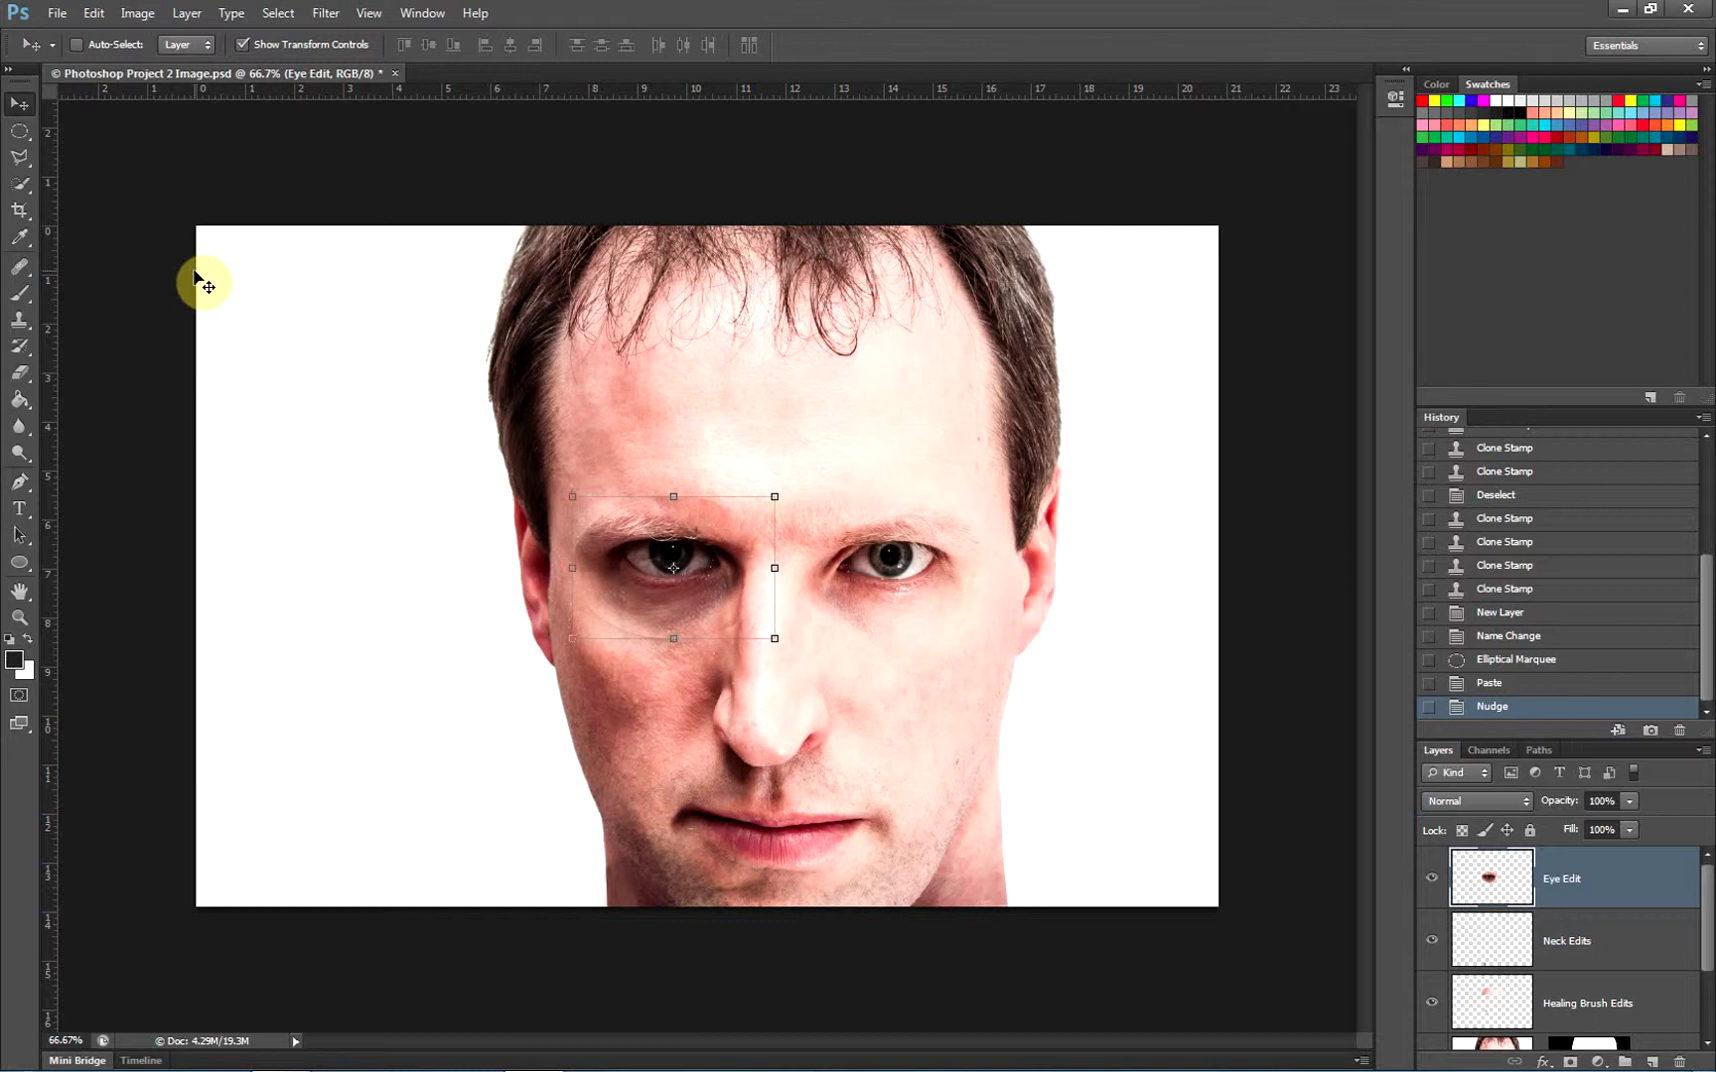
pyautogui.press('Down')
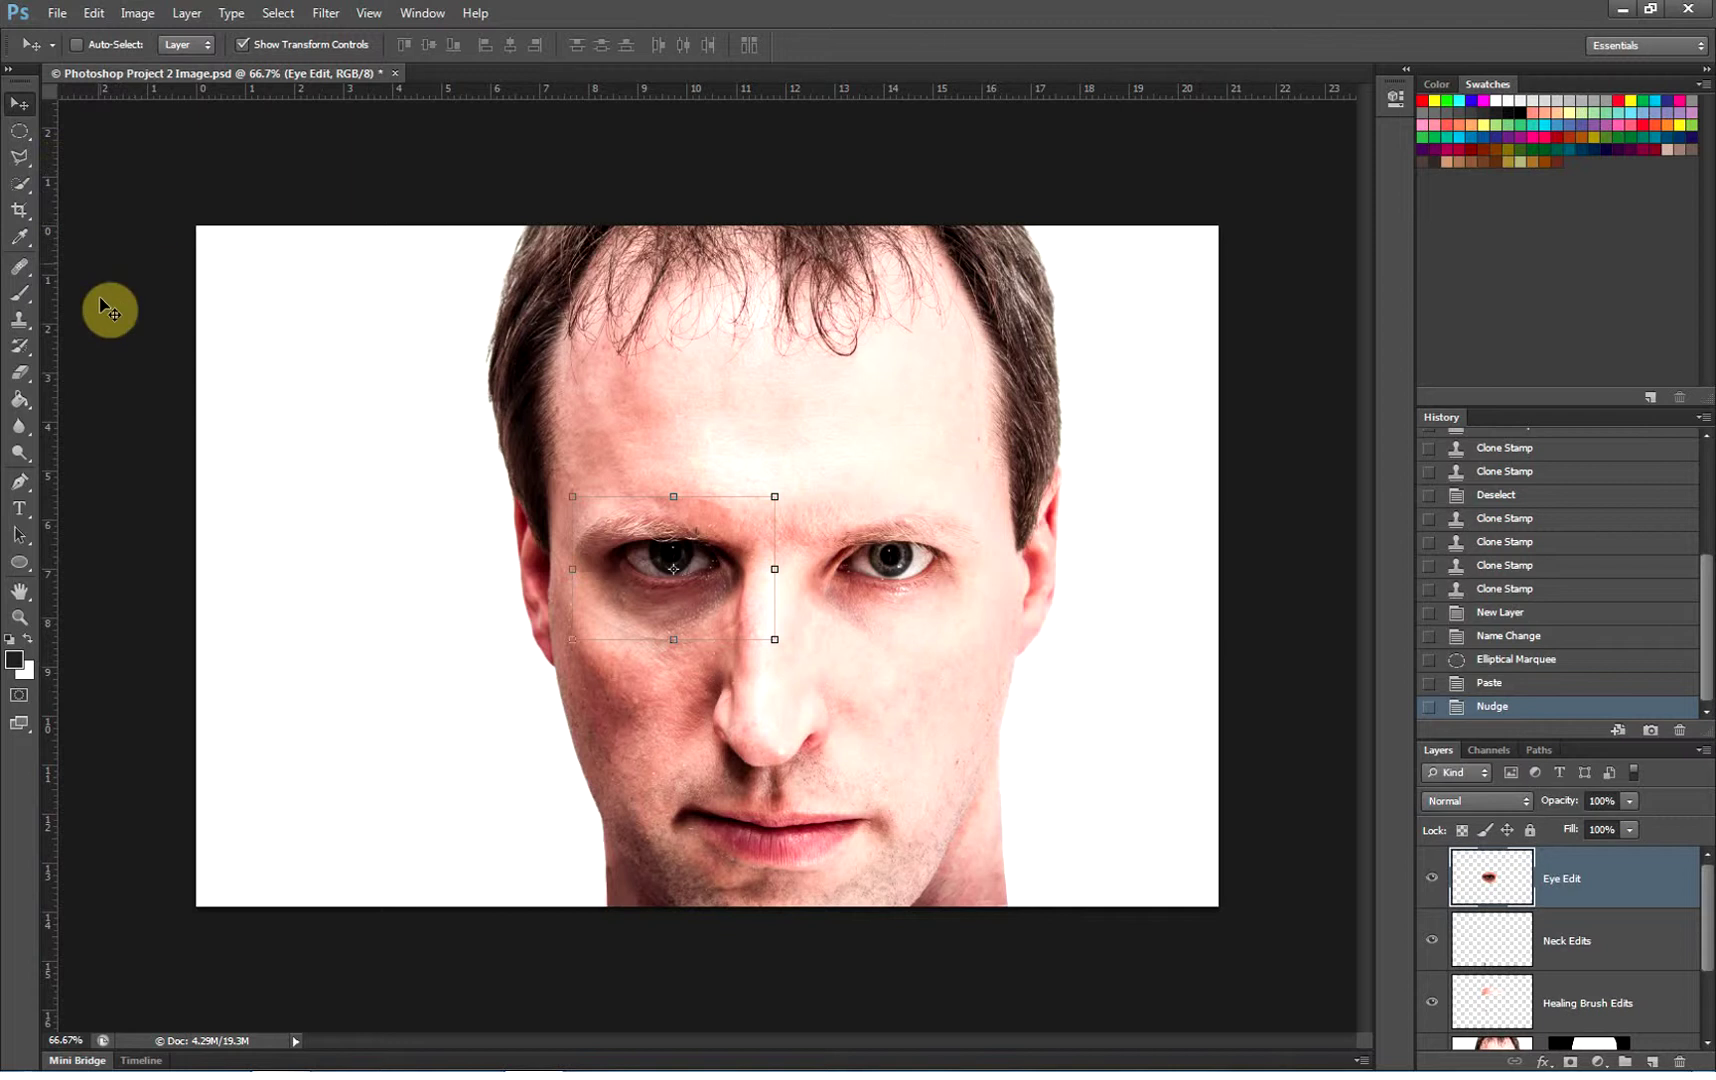
# Add a layer mask to the Eye Edit layer and set up a soft 80 px black brush with 0% hardness
pyautogui.click(19, 293)
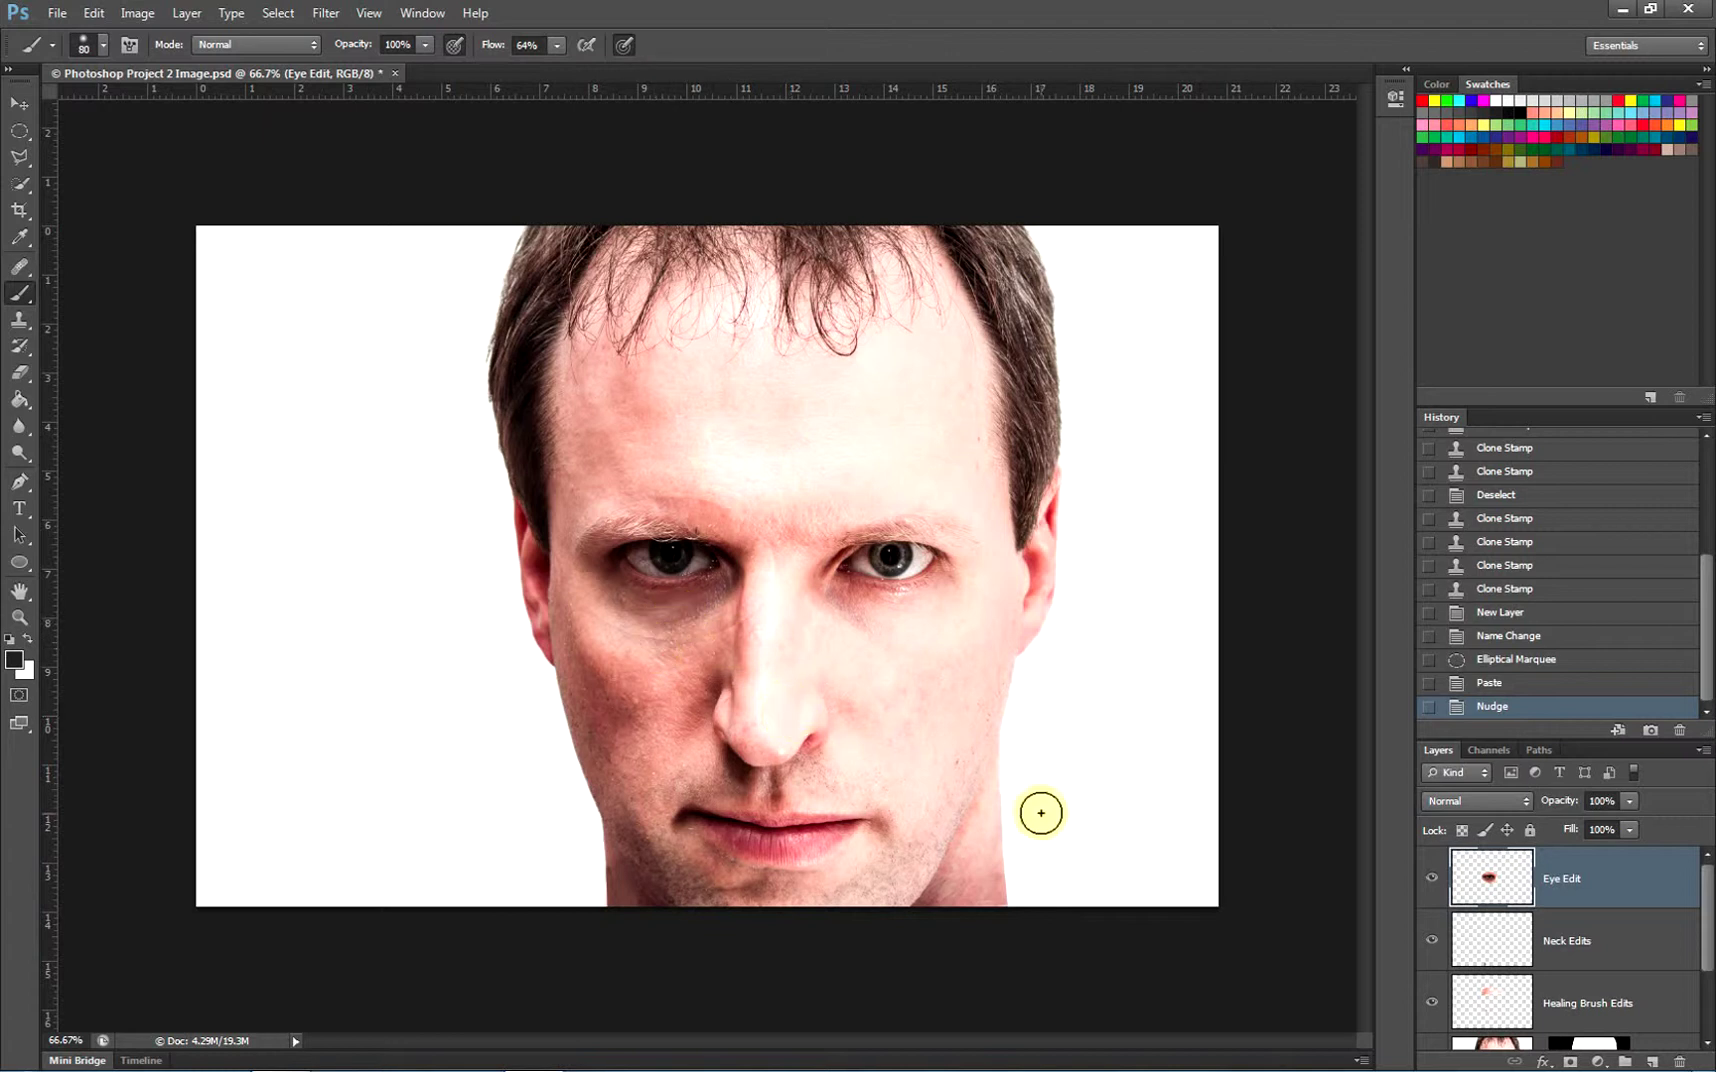
pyautogui.click(1570, 1062)
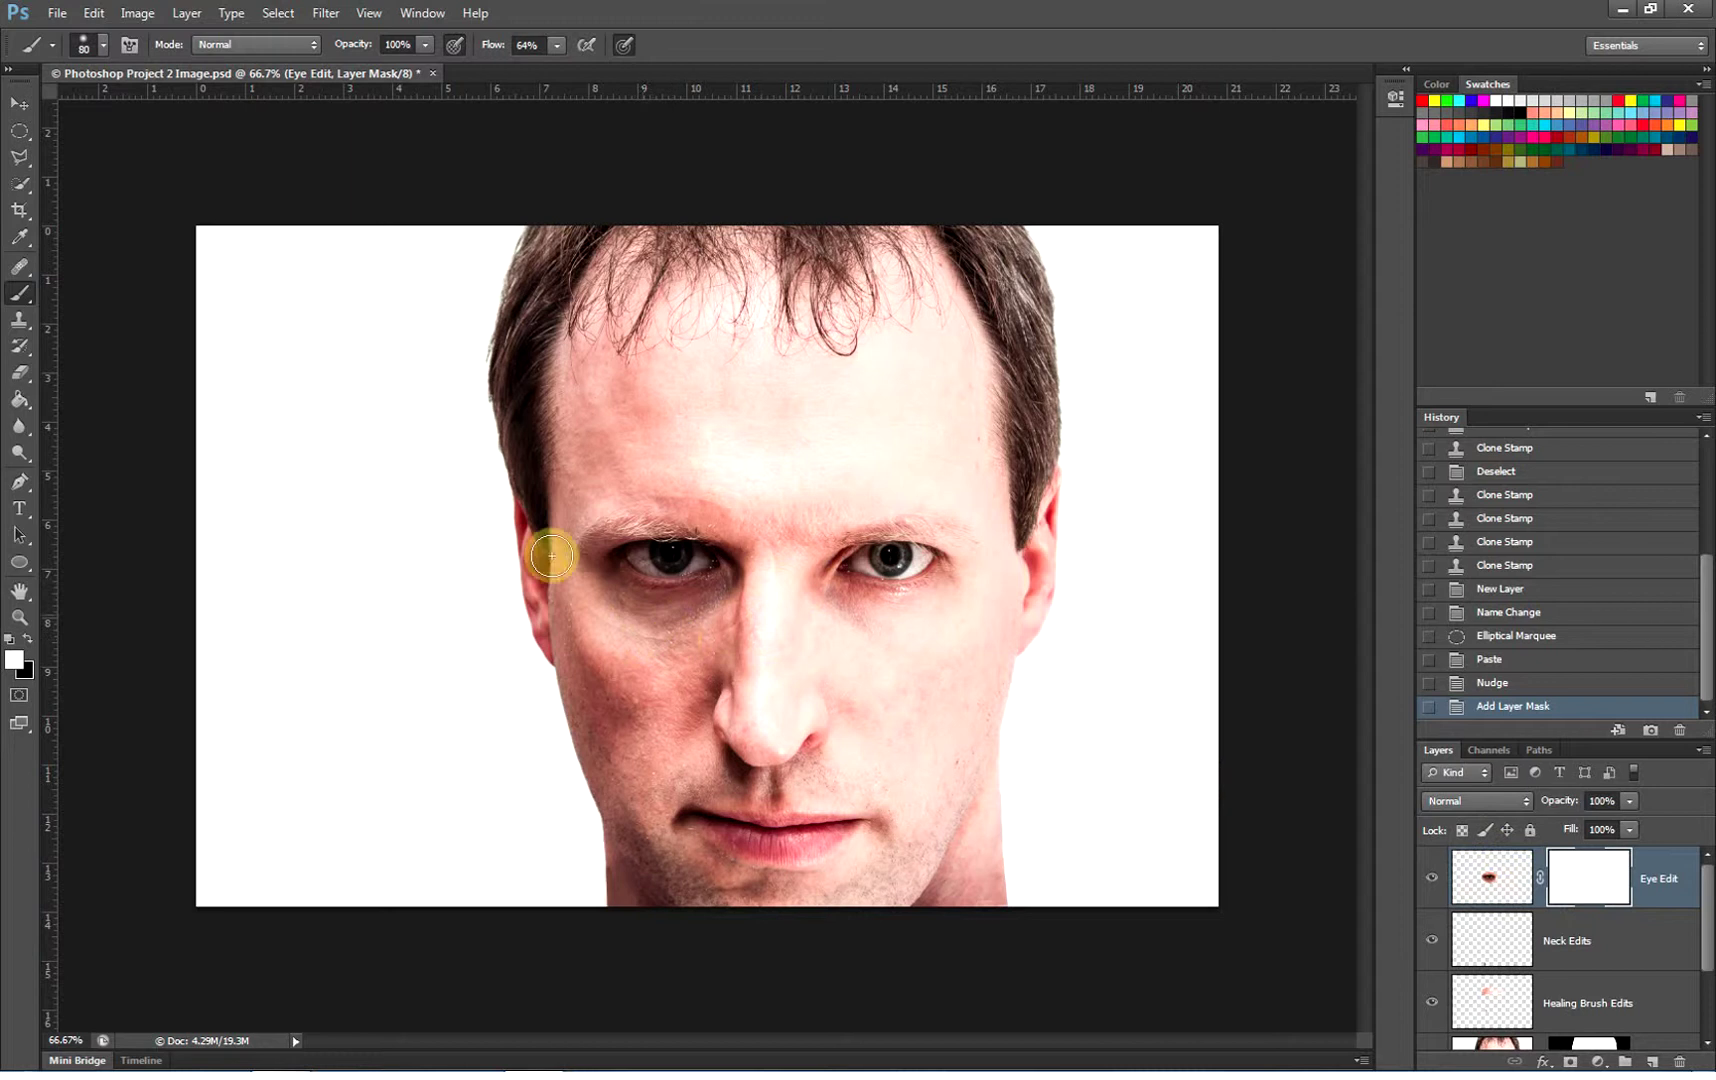
pyautogui.click(27, 292)
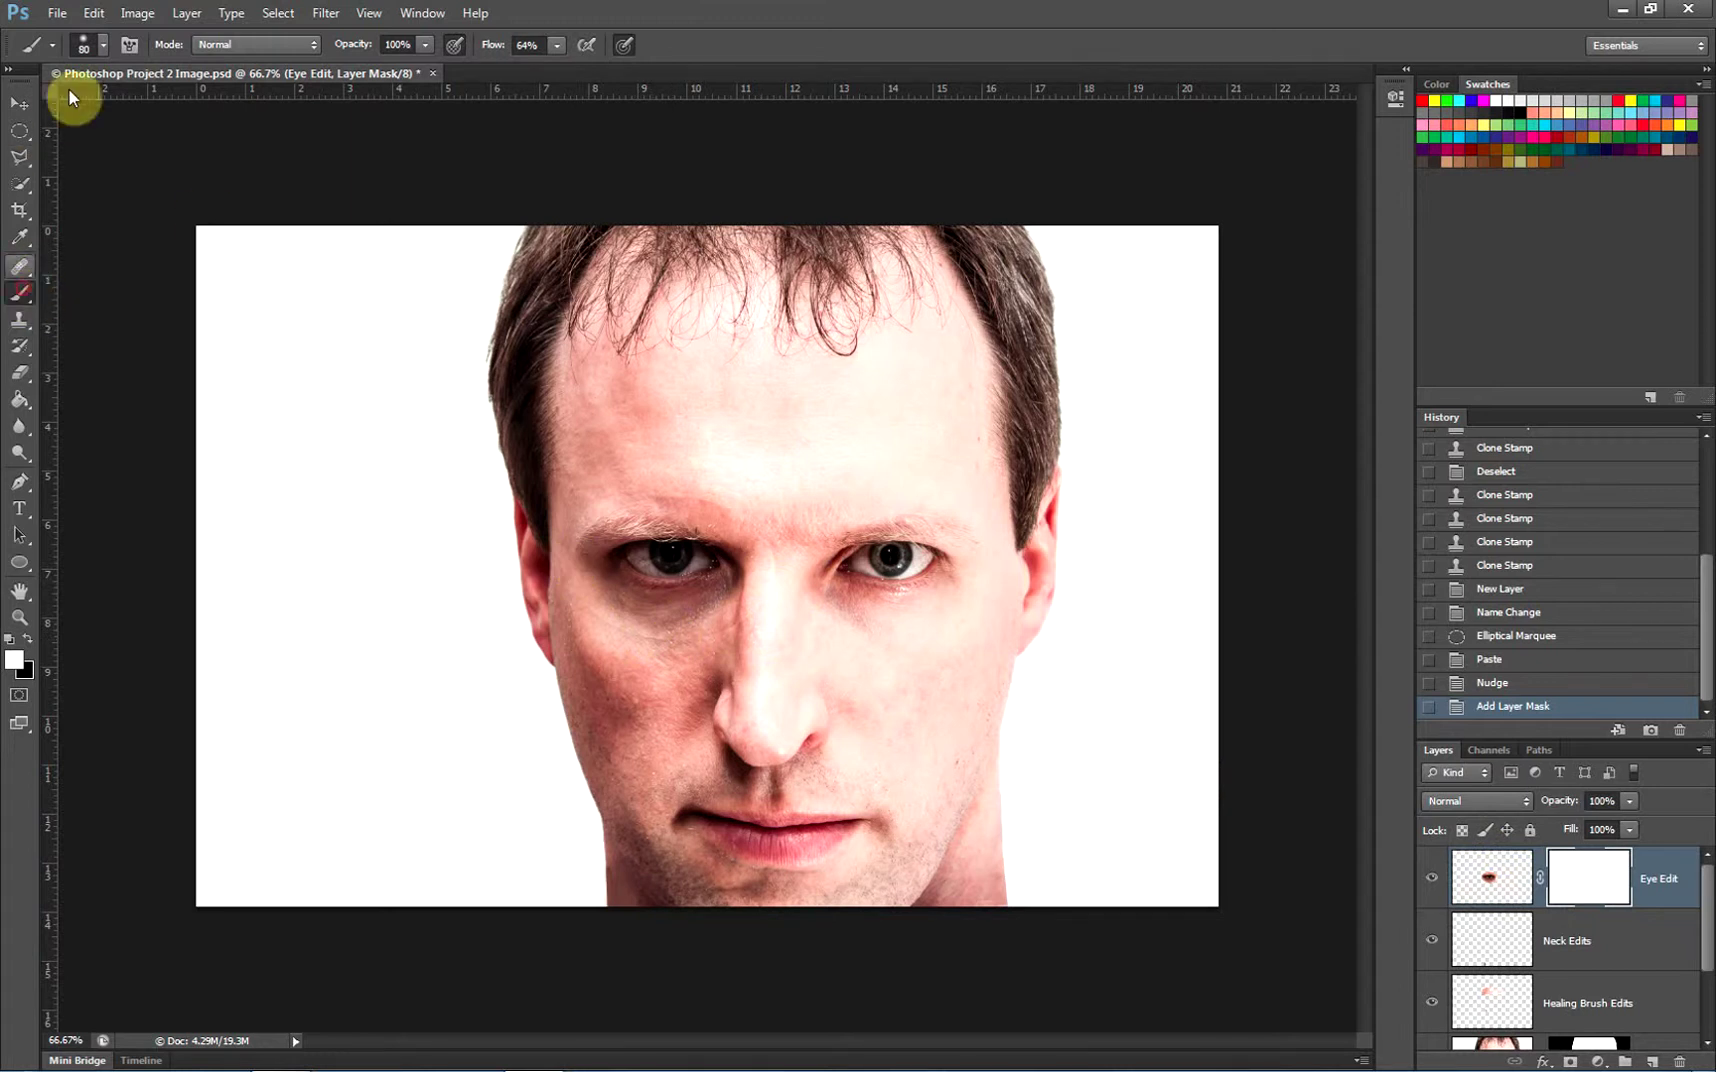
pyautogui.click(103, 44)
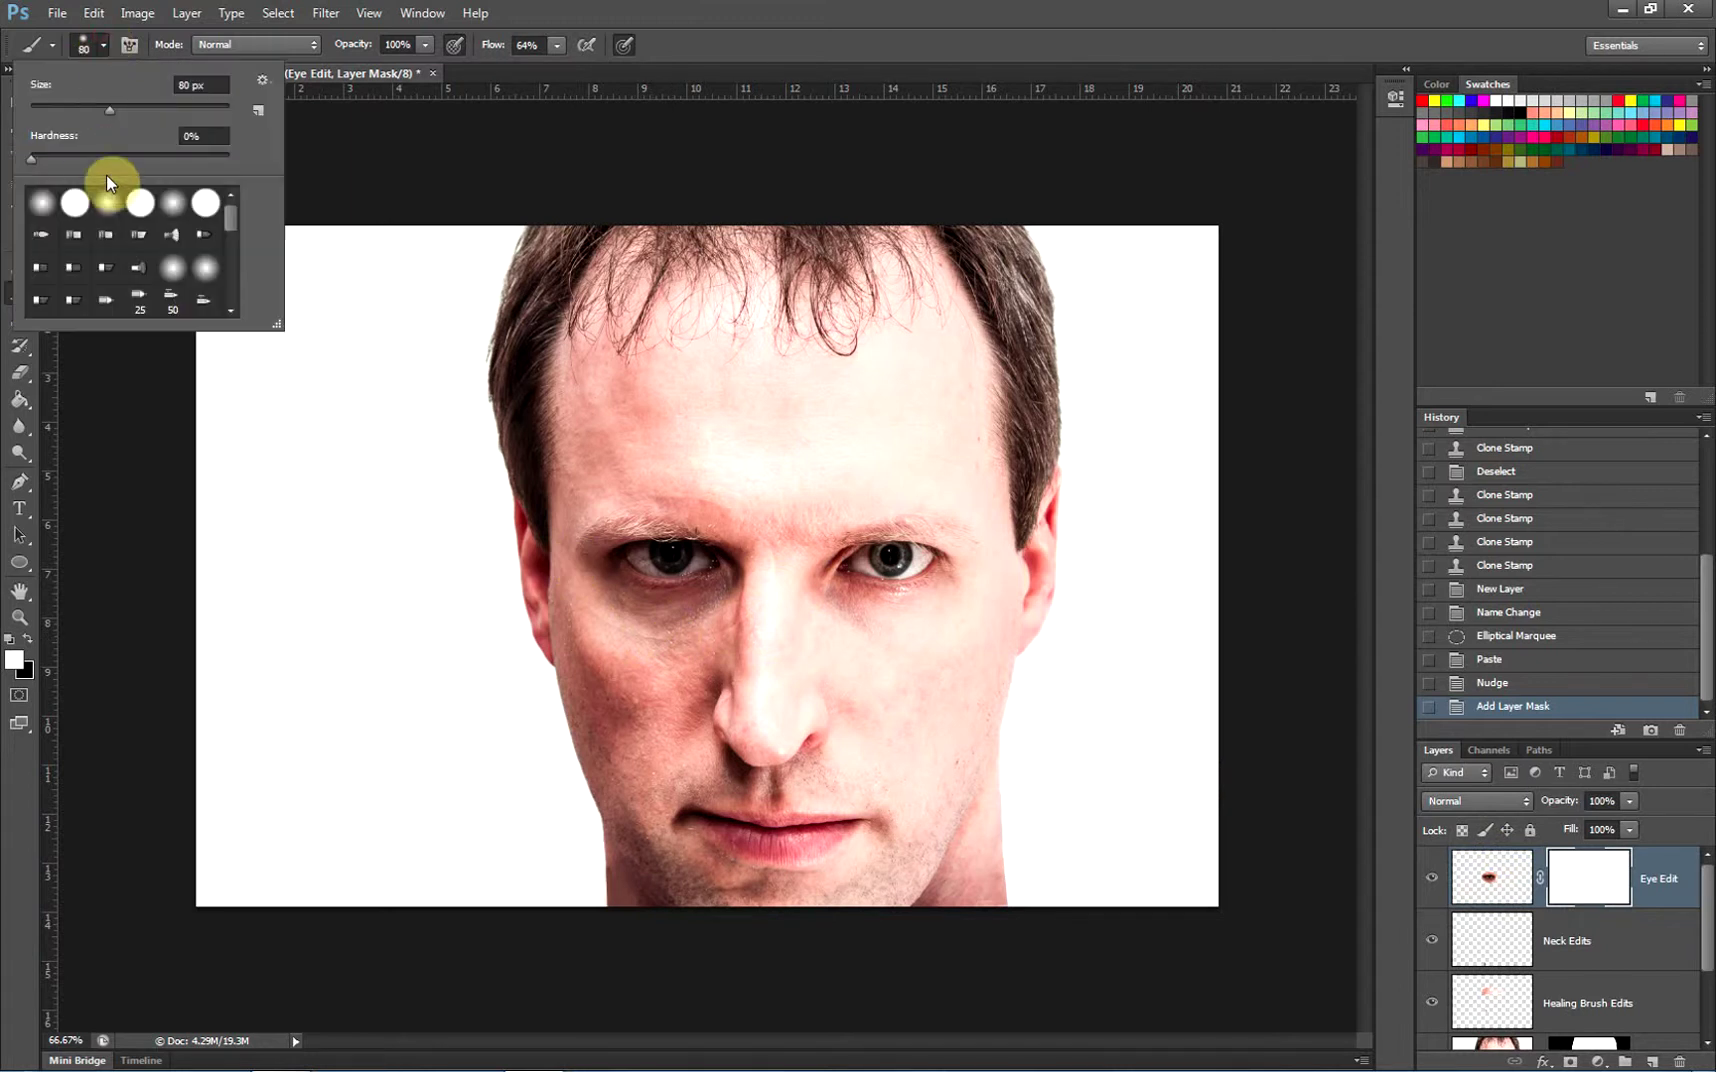
pyautogui.click(27, 156)
pyautogui.click(102, 44)
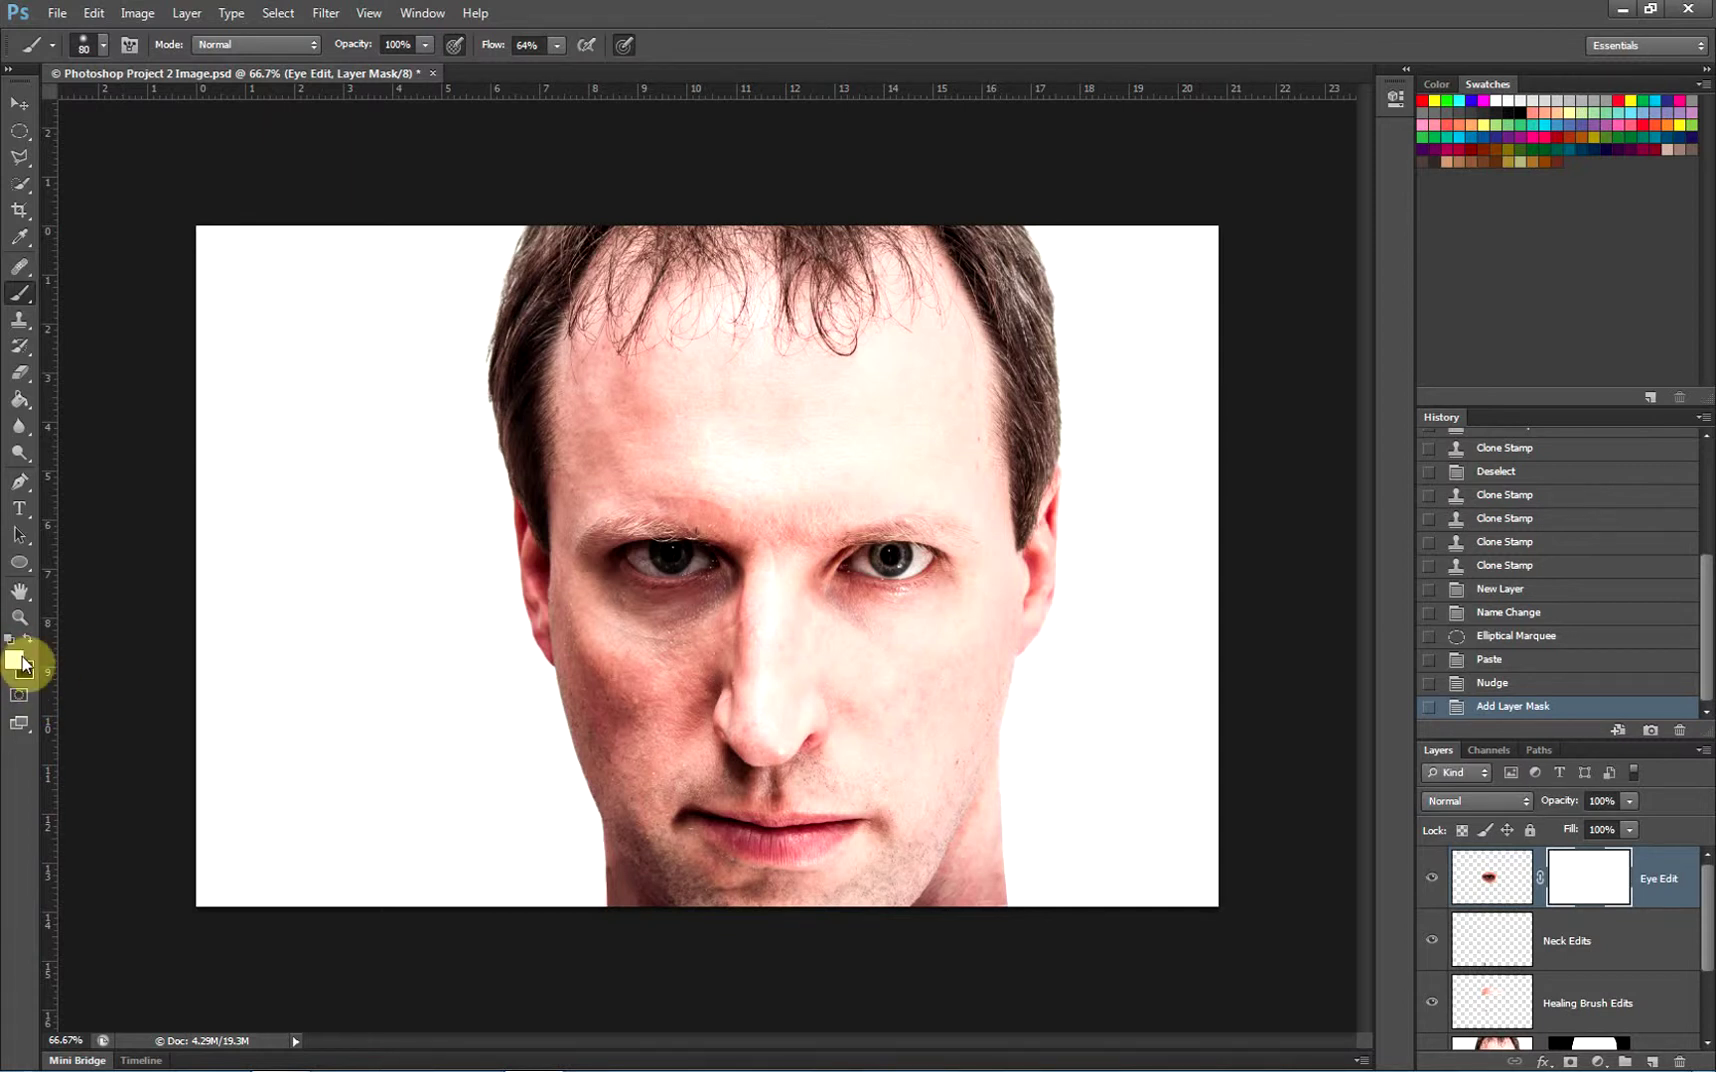
pyautogui.press('x')
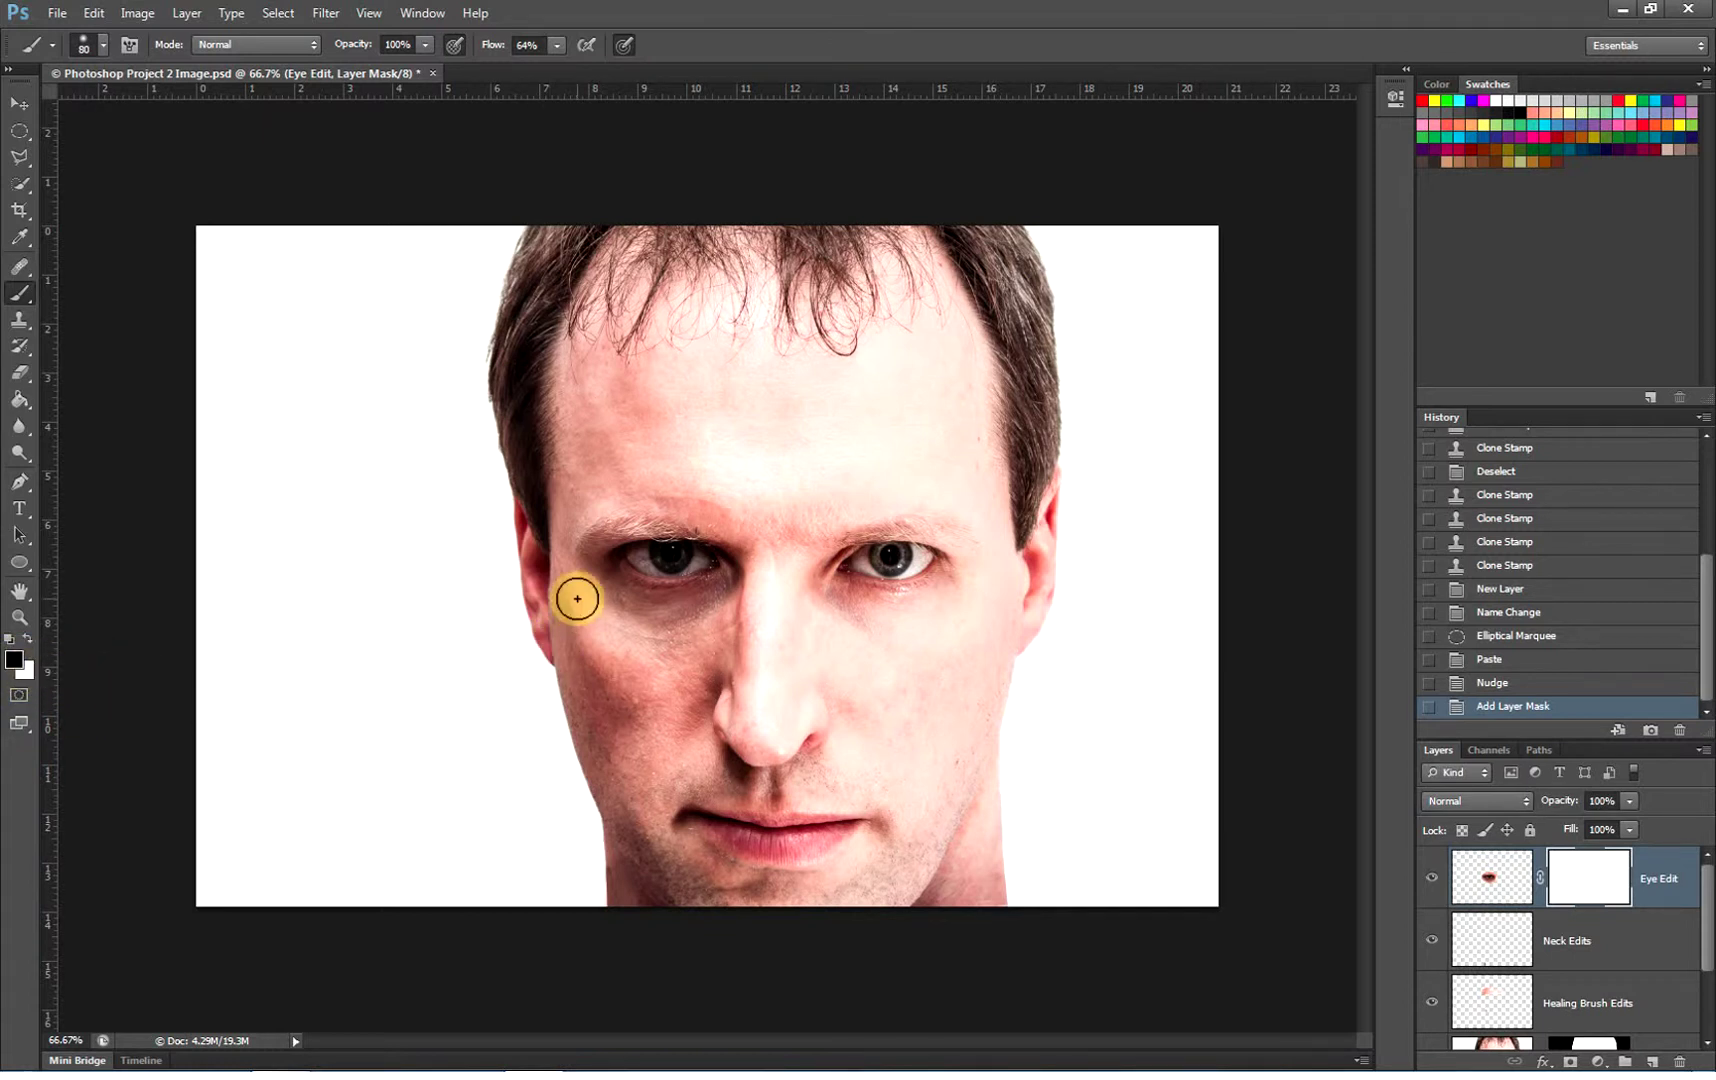
# Paint black on the Eye Edit mask around the pasted eye to blend its edges, restoring the eyebrow area with white
pyautogui.moveTo(577, 597)
pyautogui.mouseDown()
pyautogui.moveTo(624, 617)
pyautogui.moveTo(755, 620)
pyautogui.mouseUp()
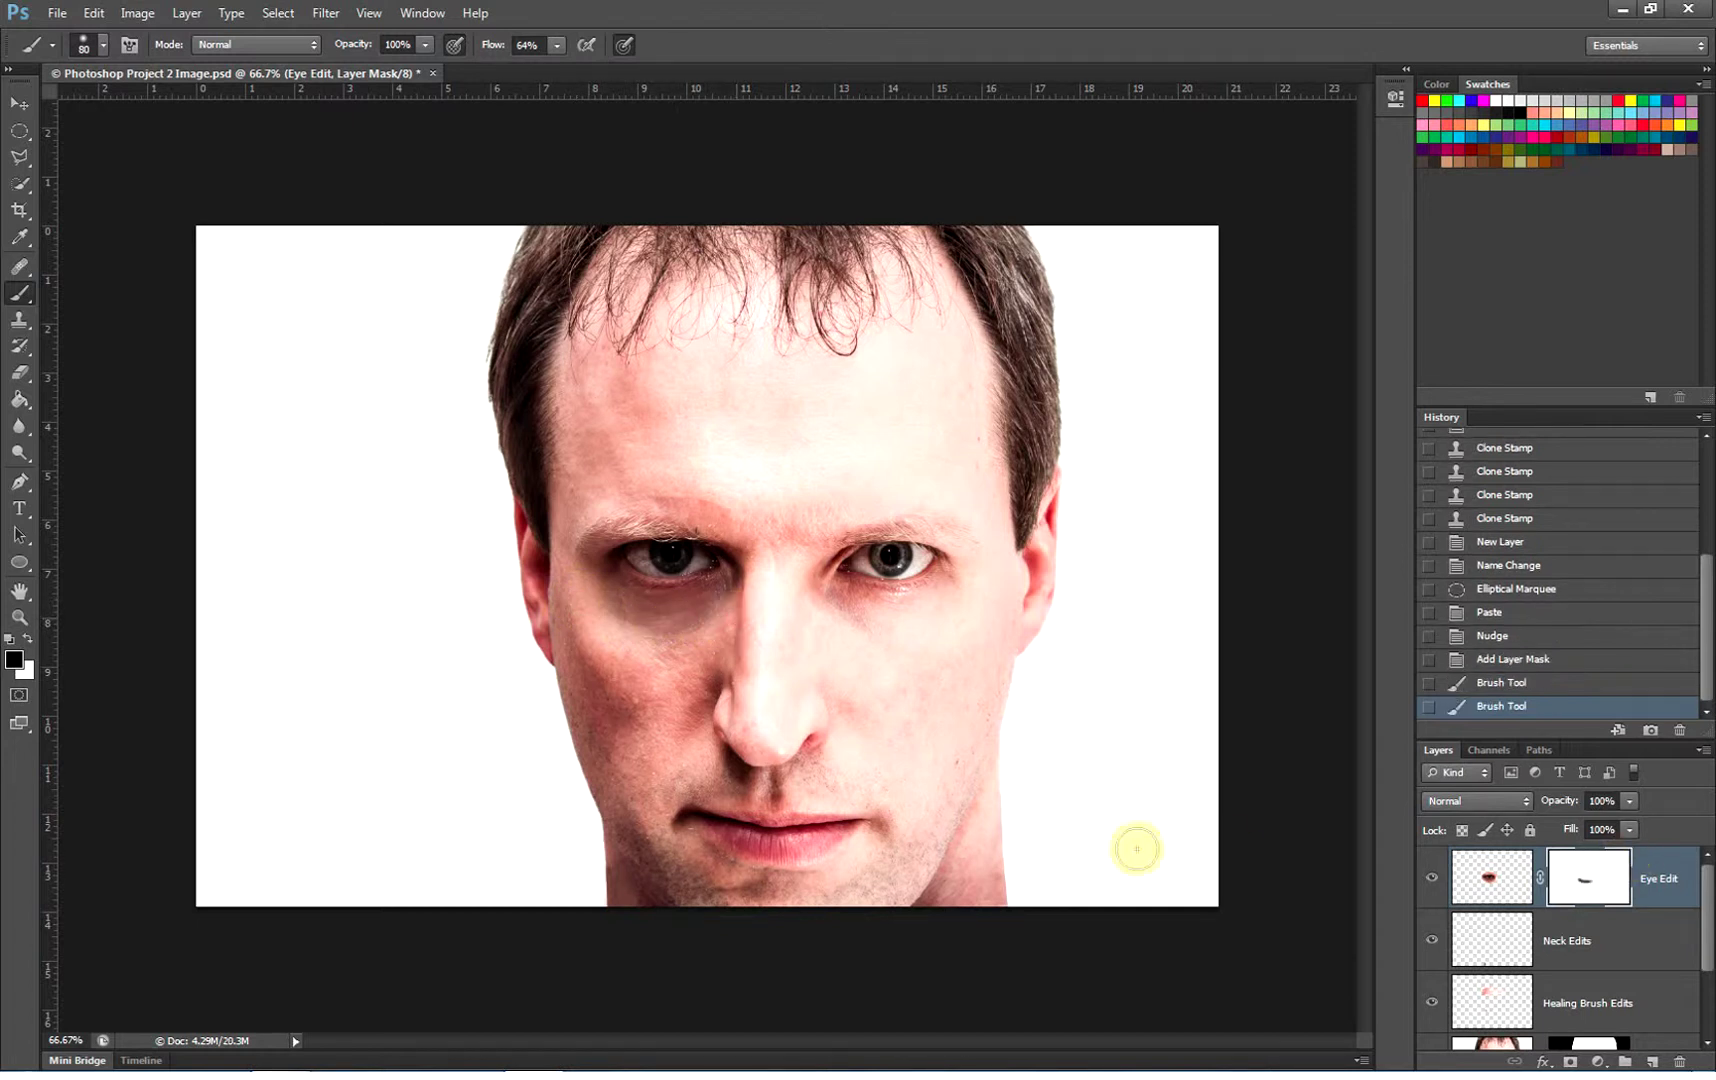
pyautogui.moveTo(571, 552)
pyautogui.mouseDown()
pyautogui.moveTo(598, 507)
pyautogui.moveTo(739, 504)
pyautogui.moveTo(778, 509)
pyautogui.mouseUp()
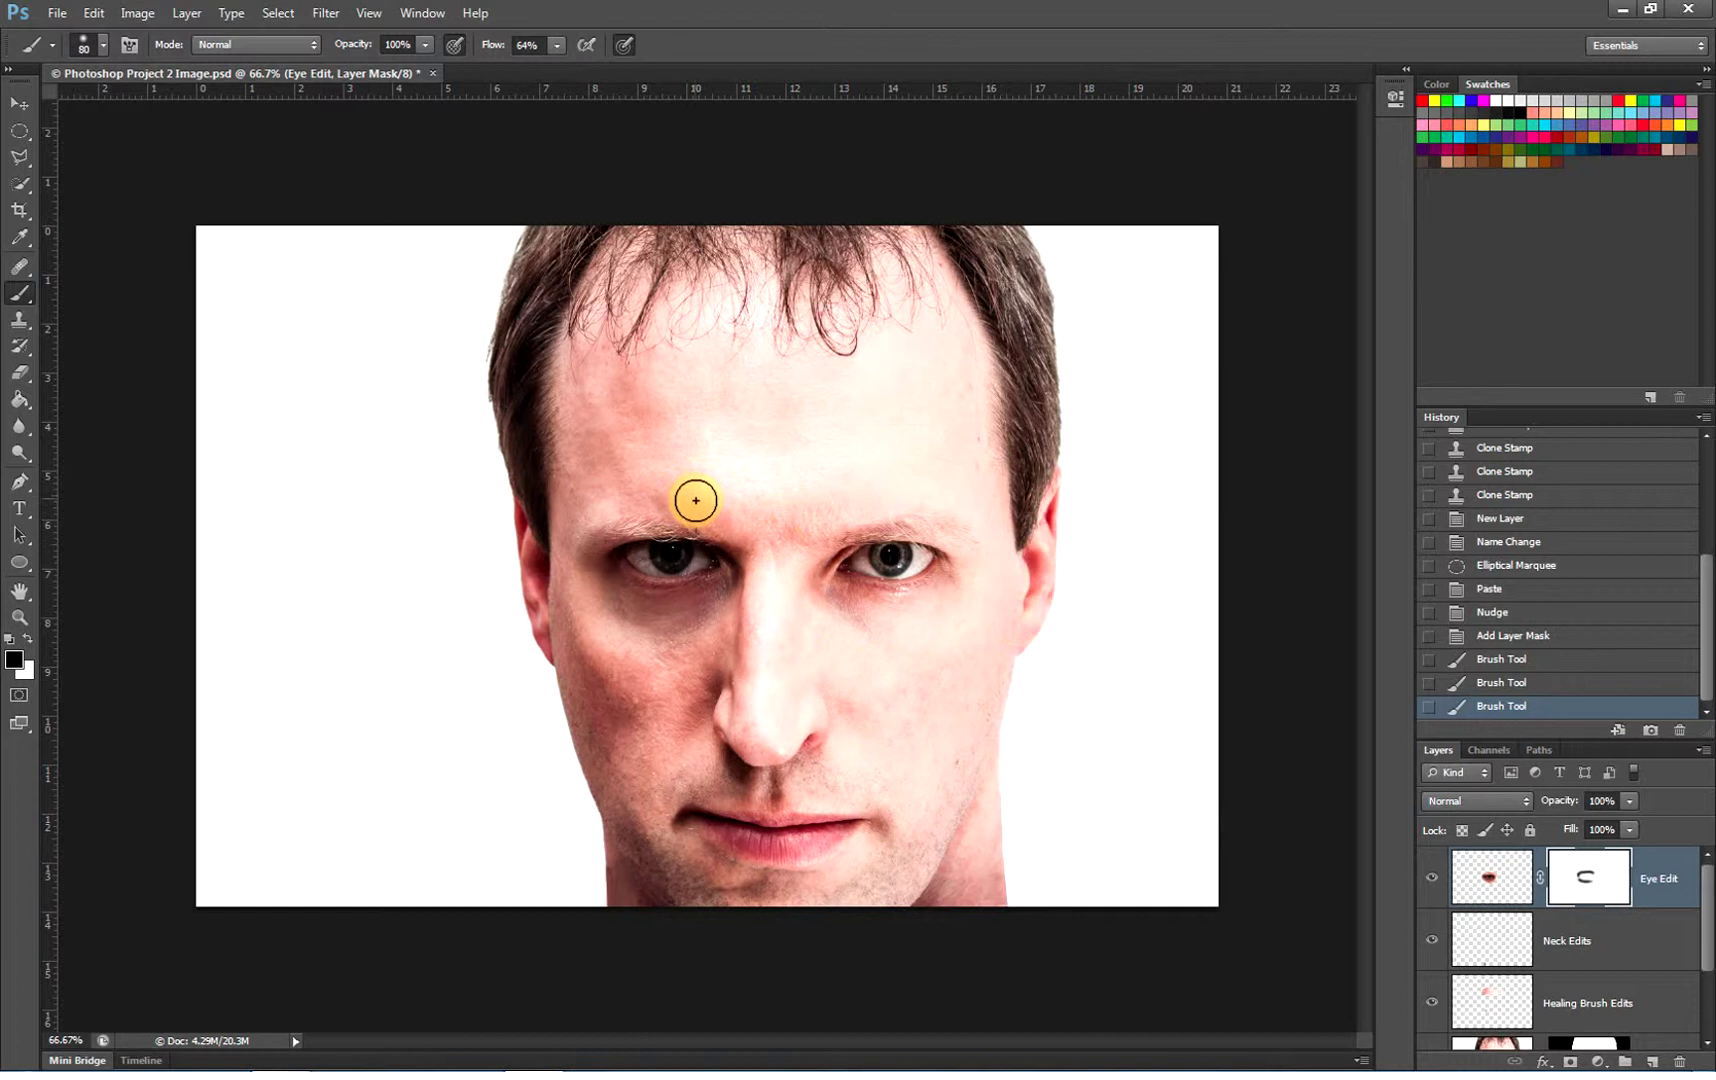
pyautogui.press('x')
pyautogui.moveTo(643, 525)
pyautogui.mouseDown()
pyautogui.moveTo(736, 538)
pyautogui.moveTo(659, 529)
pyautogui.moveTo(706, 536)
pyautogui.moveTo(676, 563)
pyautogui.mouseUp()
pyautogui.press('x')
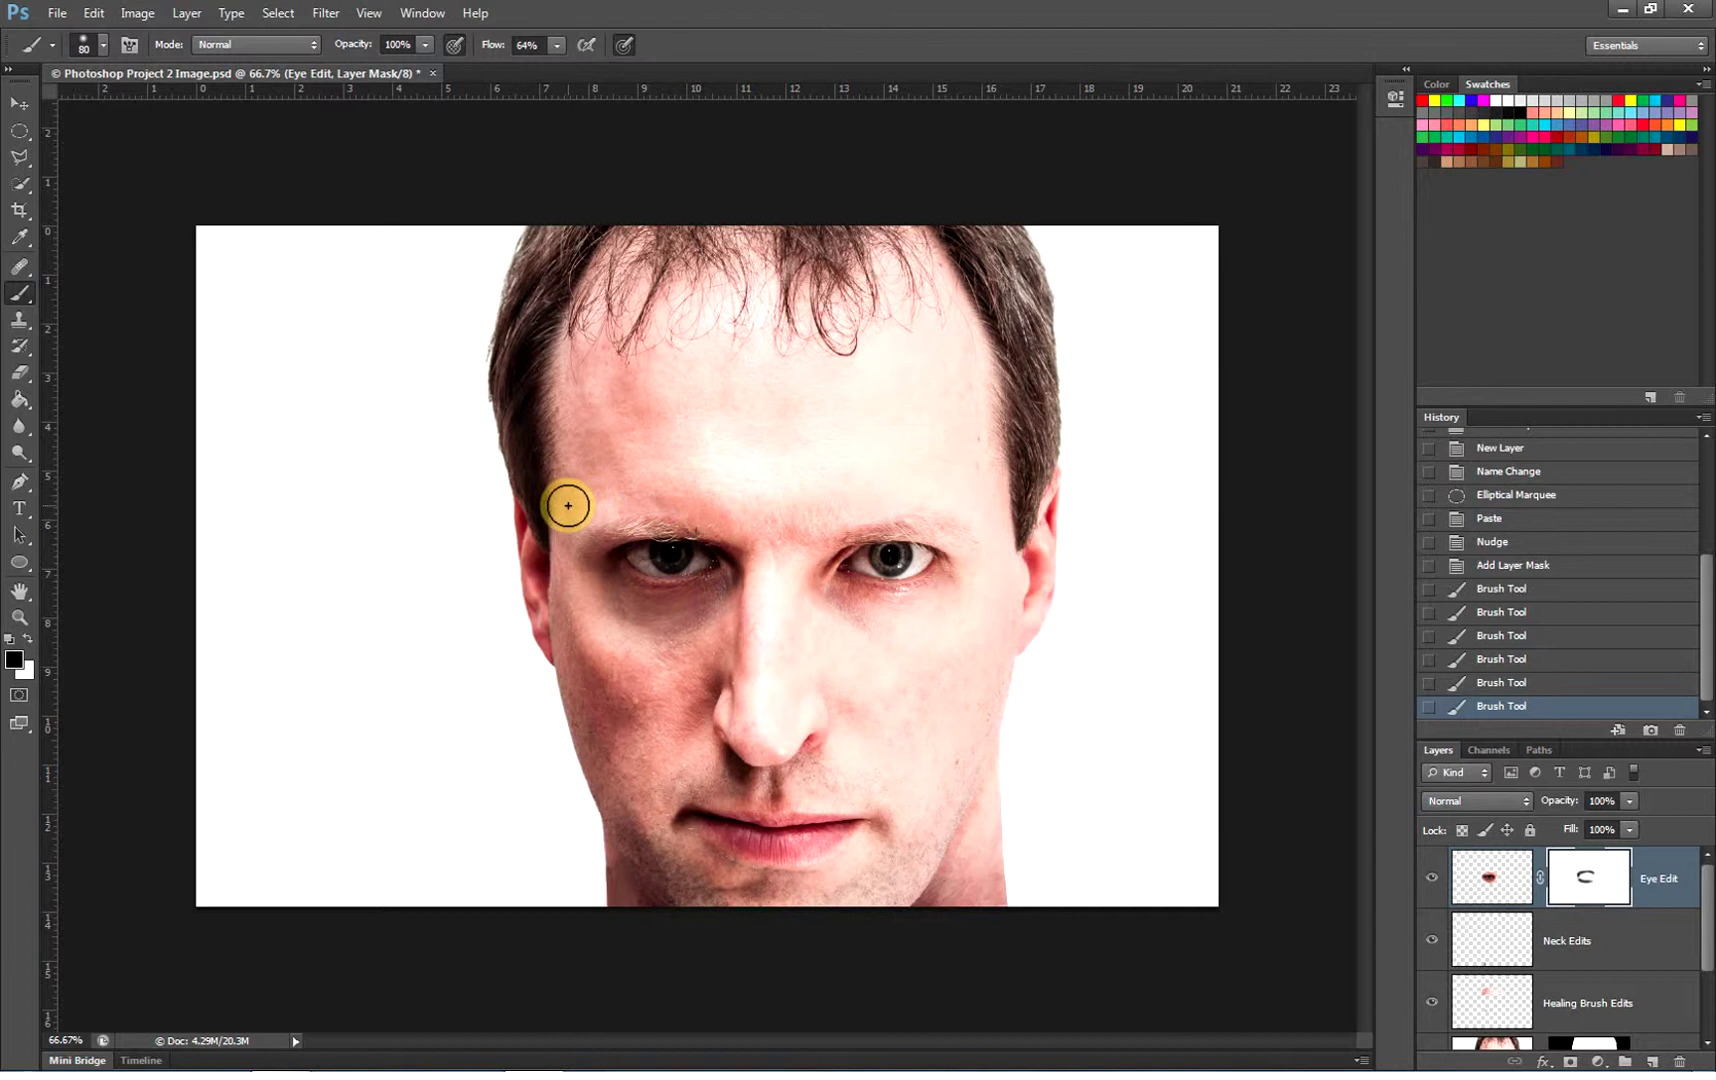
pyautogui.moveTo(752, 512); pyautogui.dragTo(765, 552)
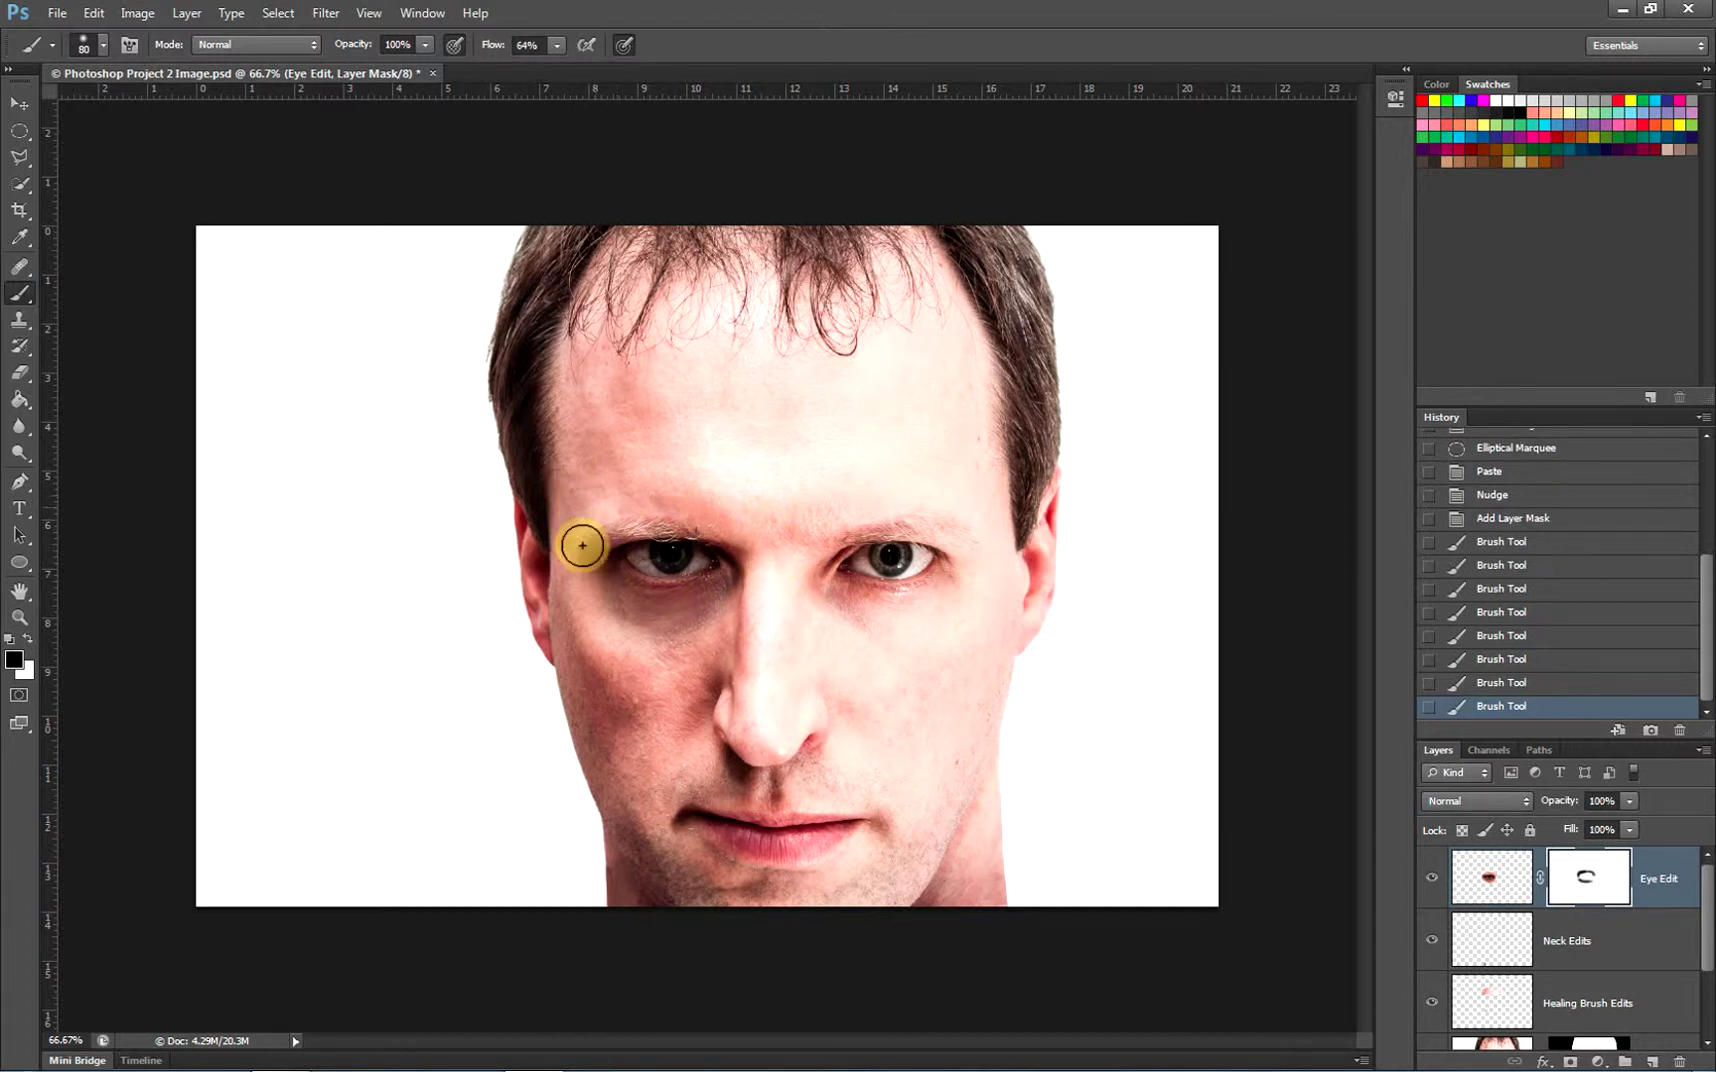
# Compare the image with and without the Eye Edit layer and mask out more of the pasted patch's edge below the eye
pyautogui.click(1431, 878)
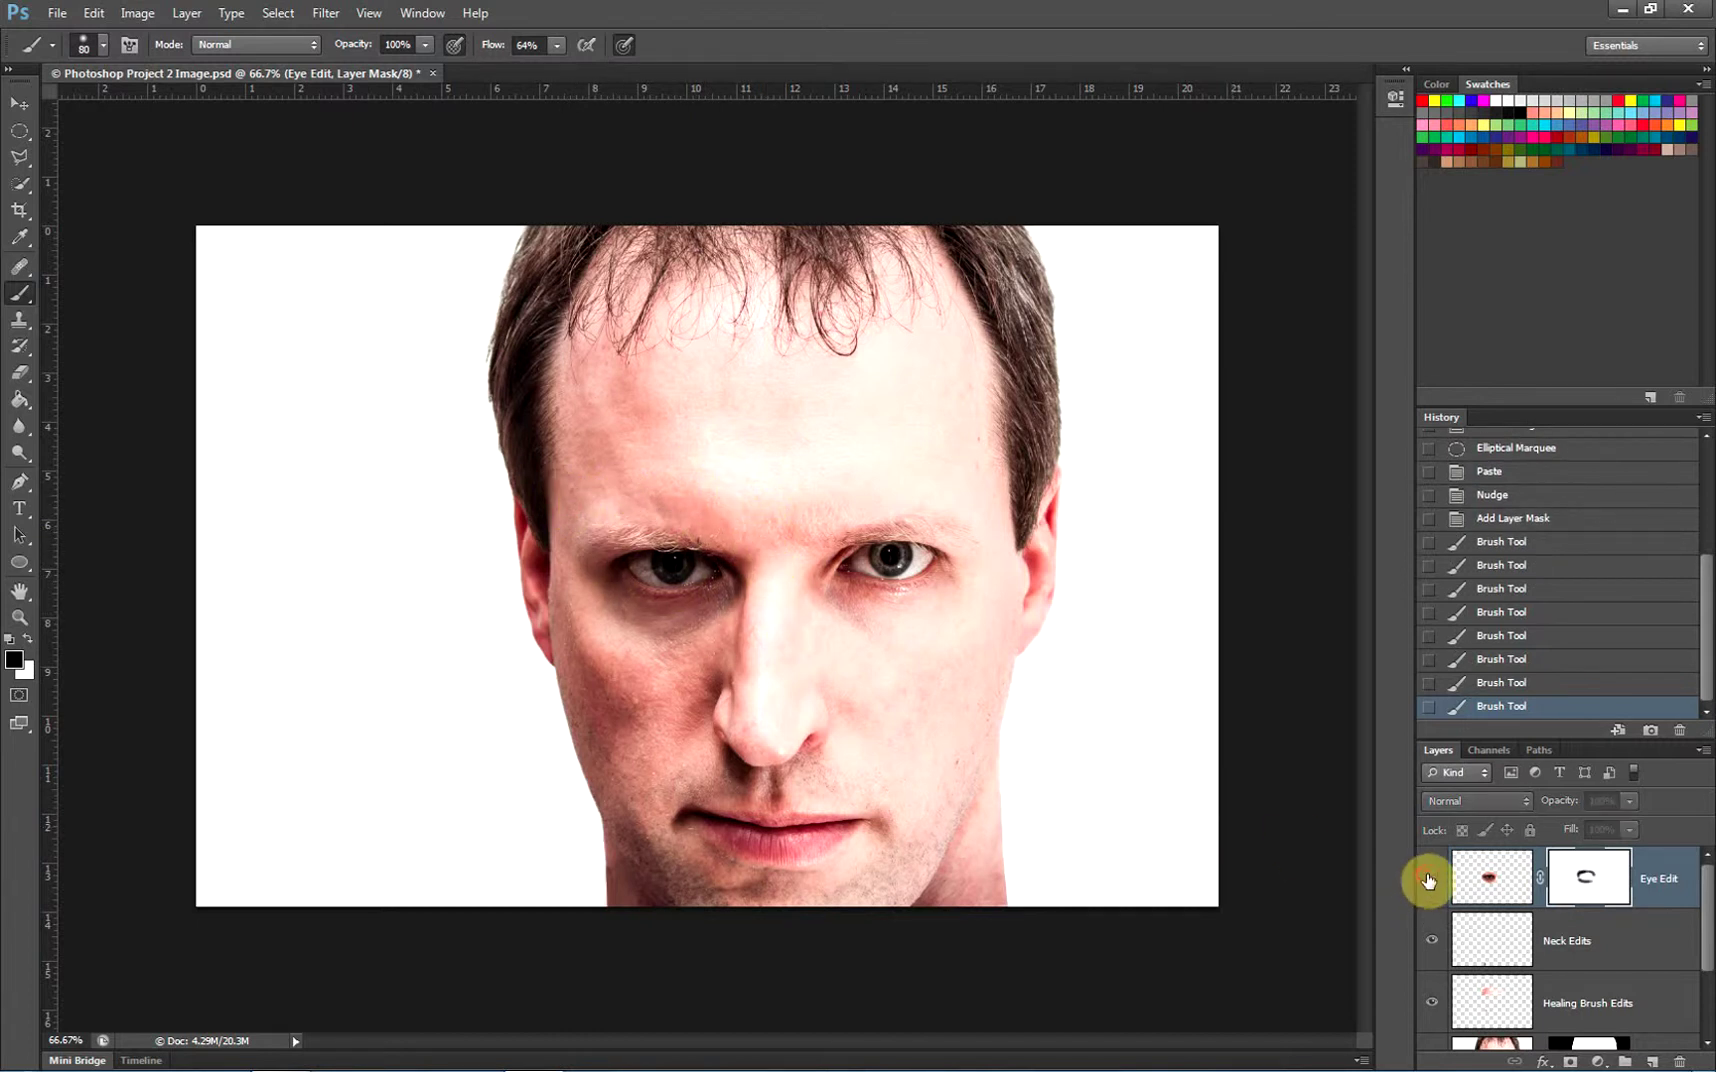
pyautogui.click(1429, 878)
pyautogui.click(1428, 879)
pyautogui.click(1428, 879)
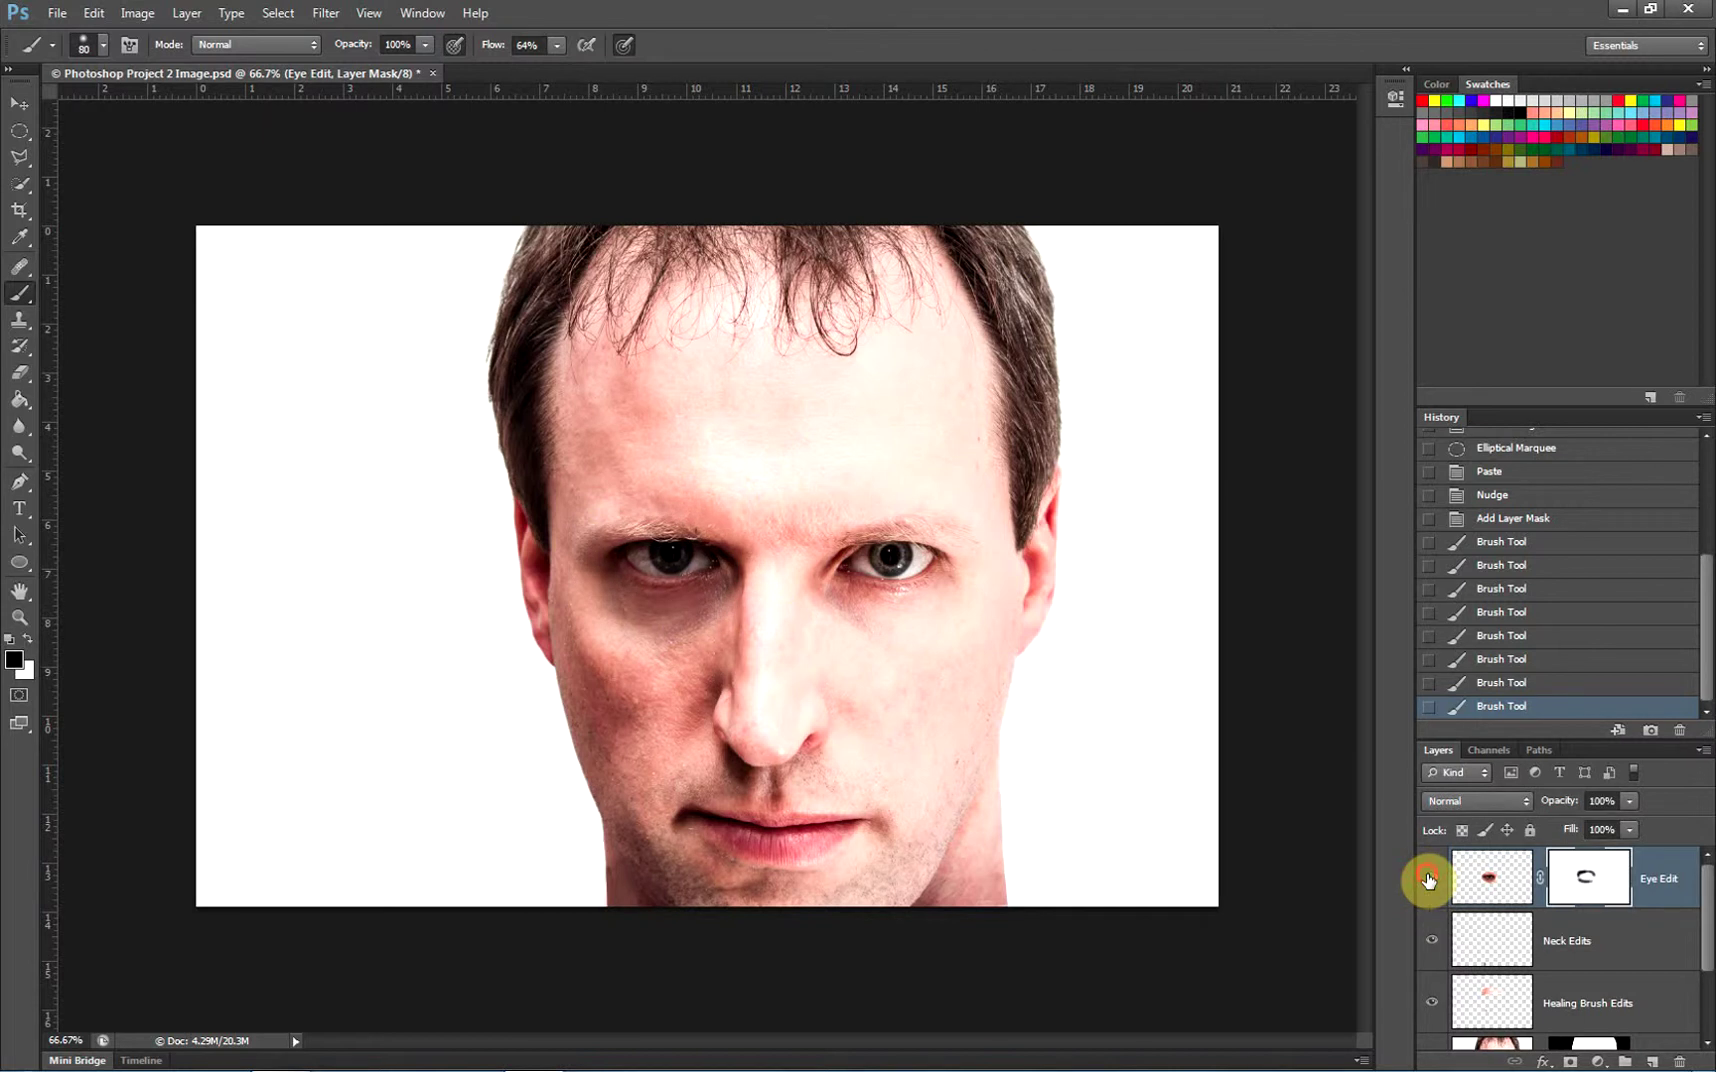
pyautogui.click(1428, 879)
pyautogui.click(1428, 879)
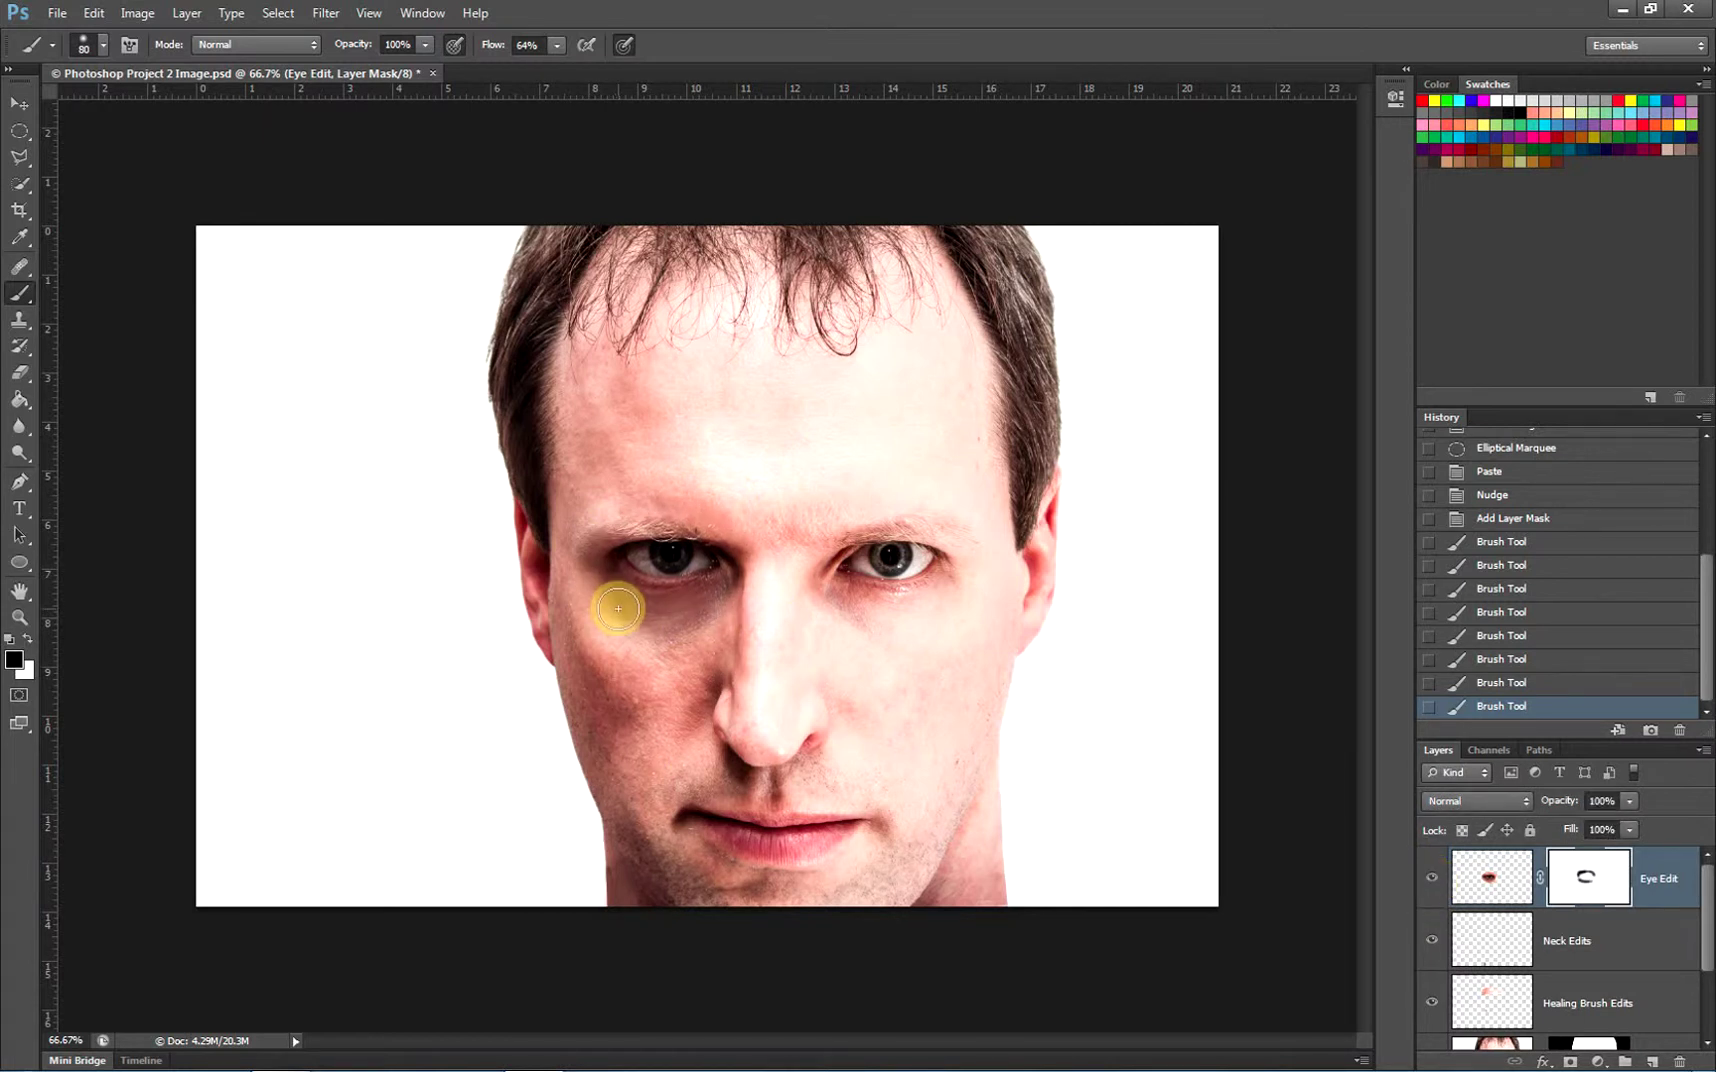
pyautogui.moveTo(618, 608); pyautogui.dragTo(735, 636)
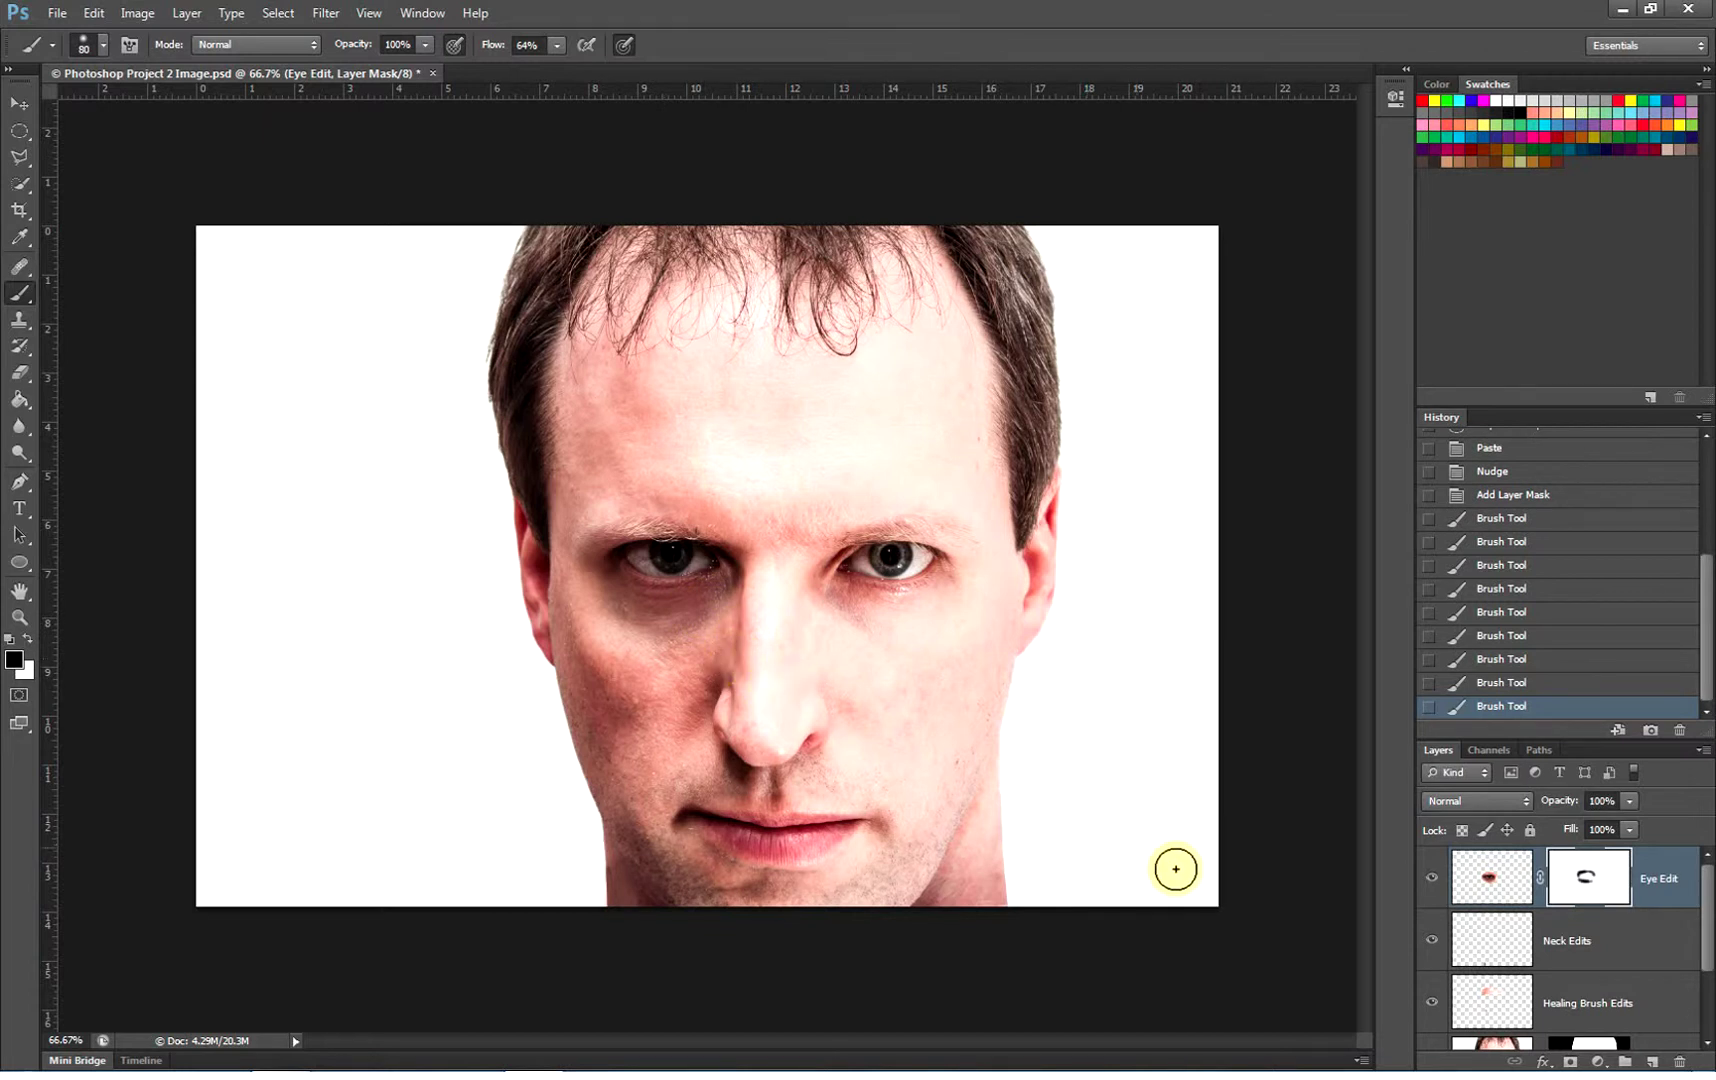
# Stamp all visible layers into a new merged layer above Eye Edit
pyautogui.click(1570, 1005)
pyautogui.click(1565, 942)
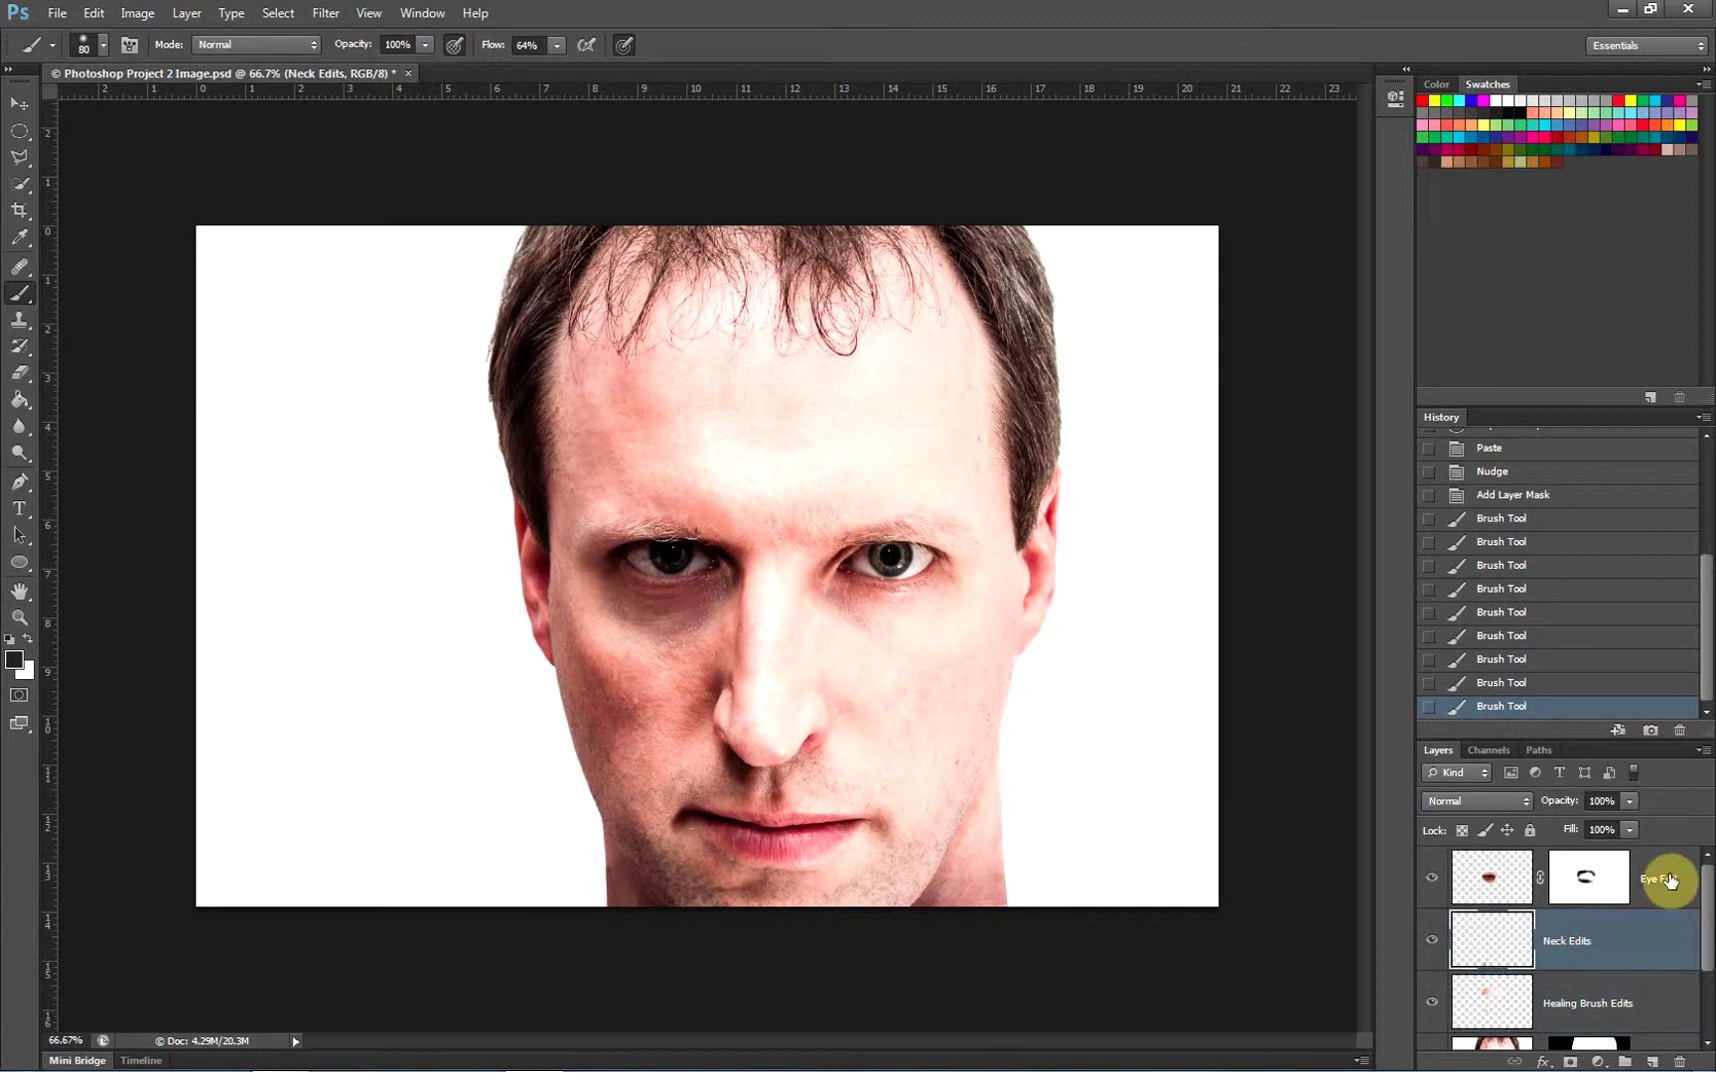
pyautogui.click(1668, 880)
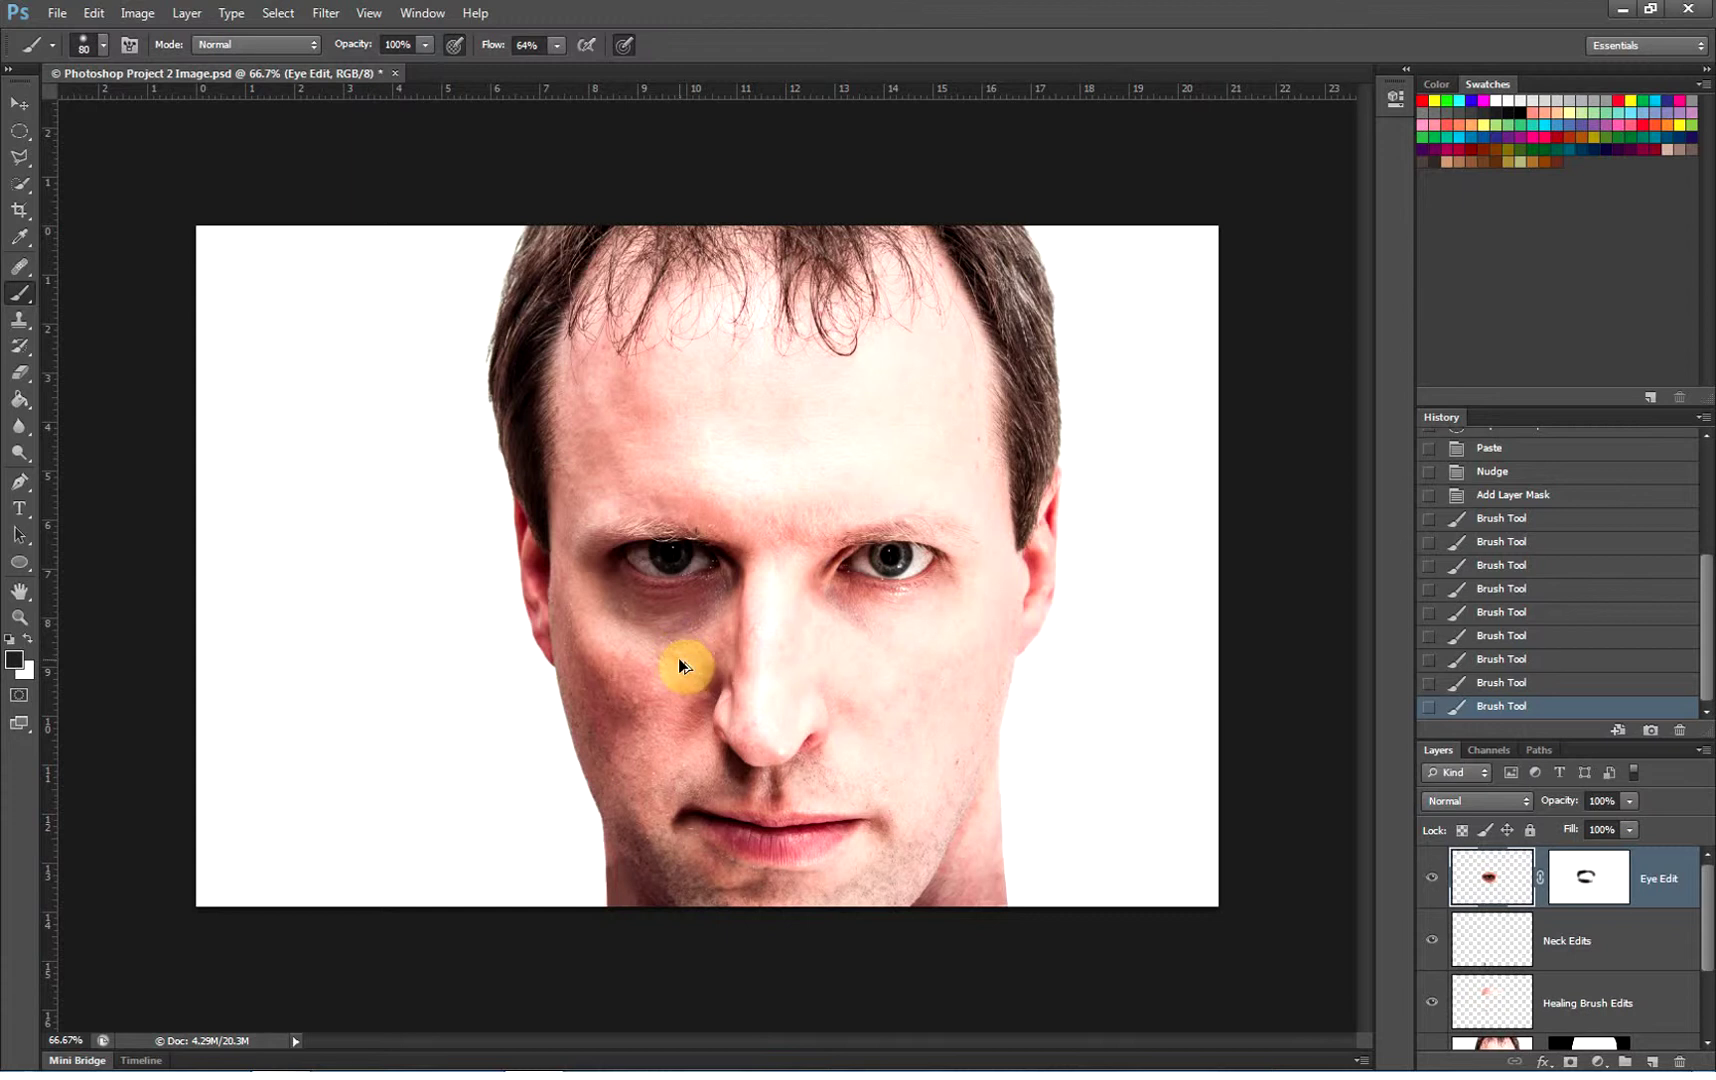
pyautogui.hotkey('ctrl', 'shift', 'alt', 'e')
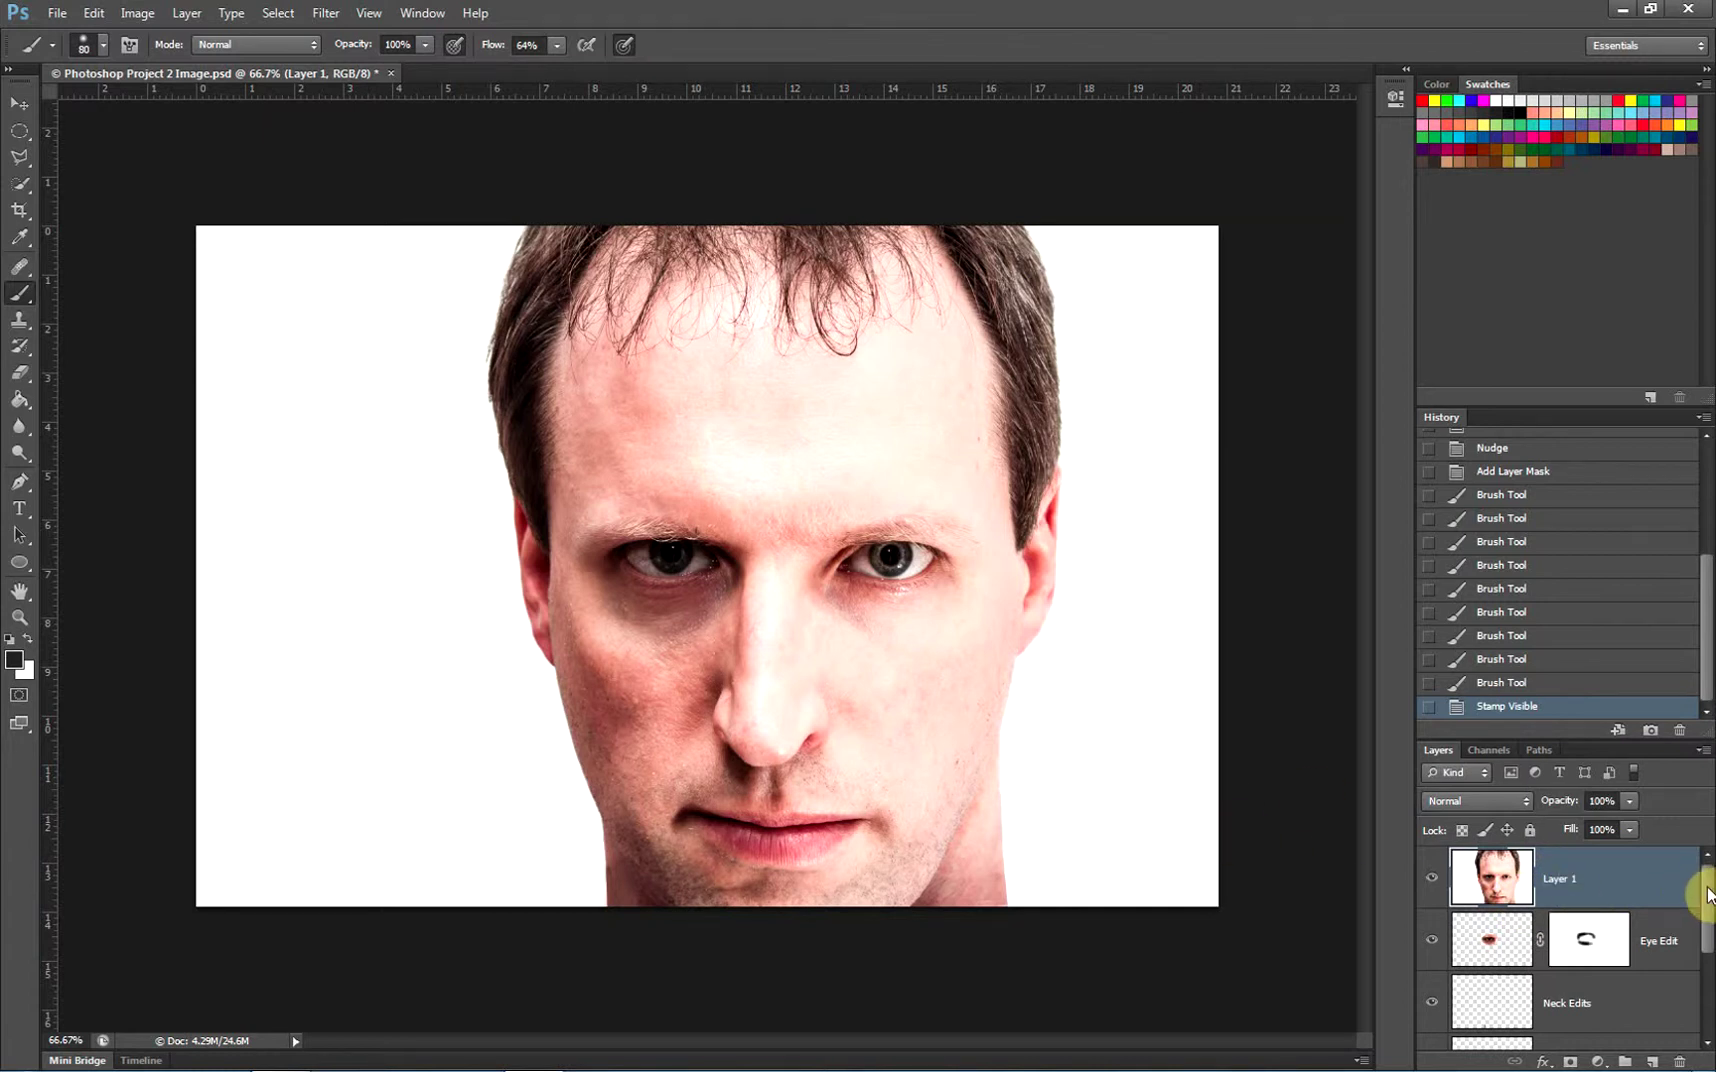
# Set the merged layer's blend mode to Screen and hide it with a black layer mask
pyautogui.scroll(-1, 1708, 893)
pyautogui.scroll(1, 1708, 893)
pyautogui.click(1477, 802)
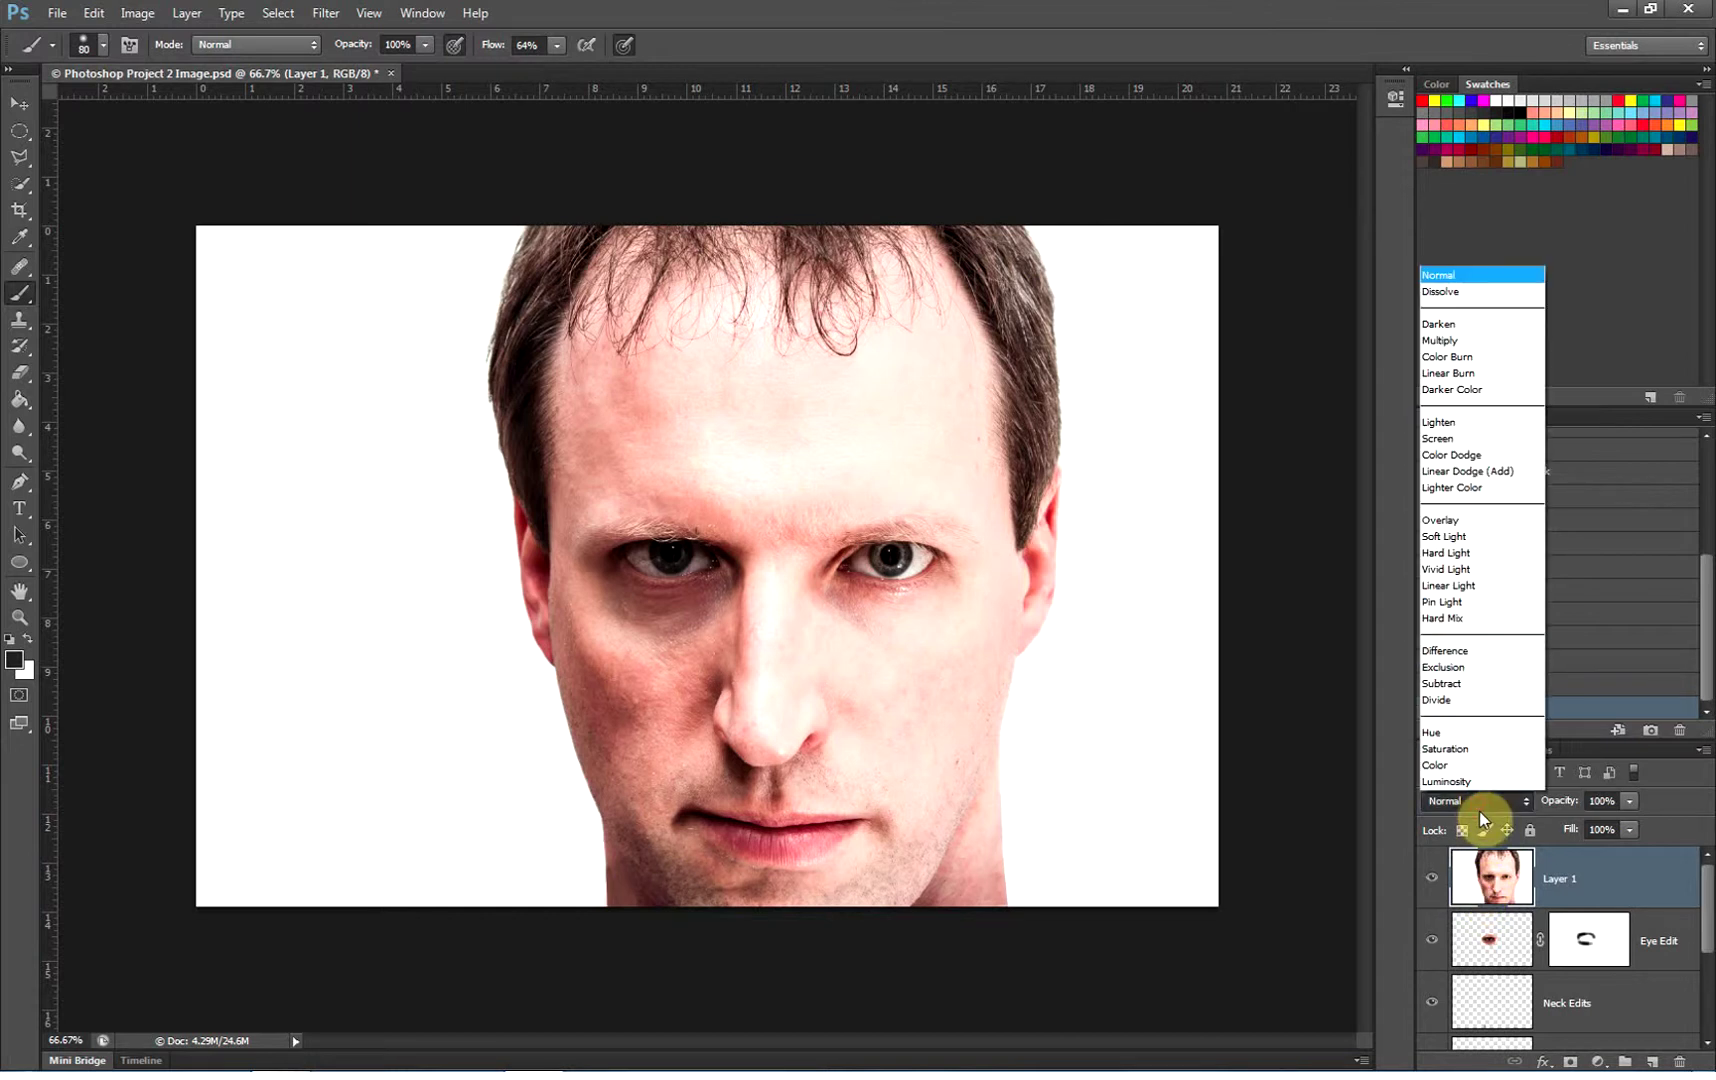
pyautogui.click(1470, 440)
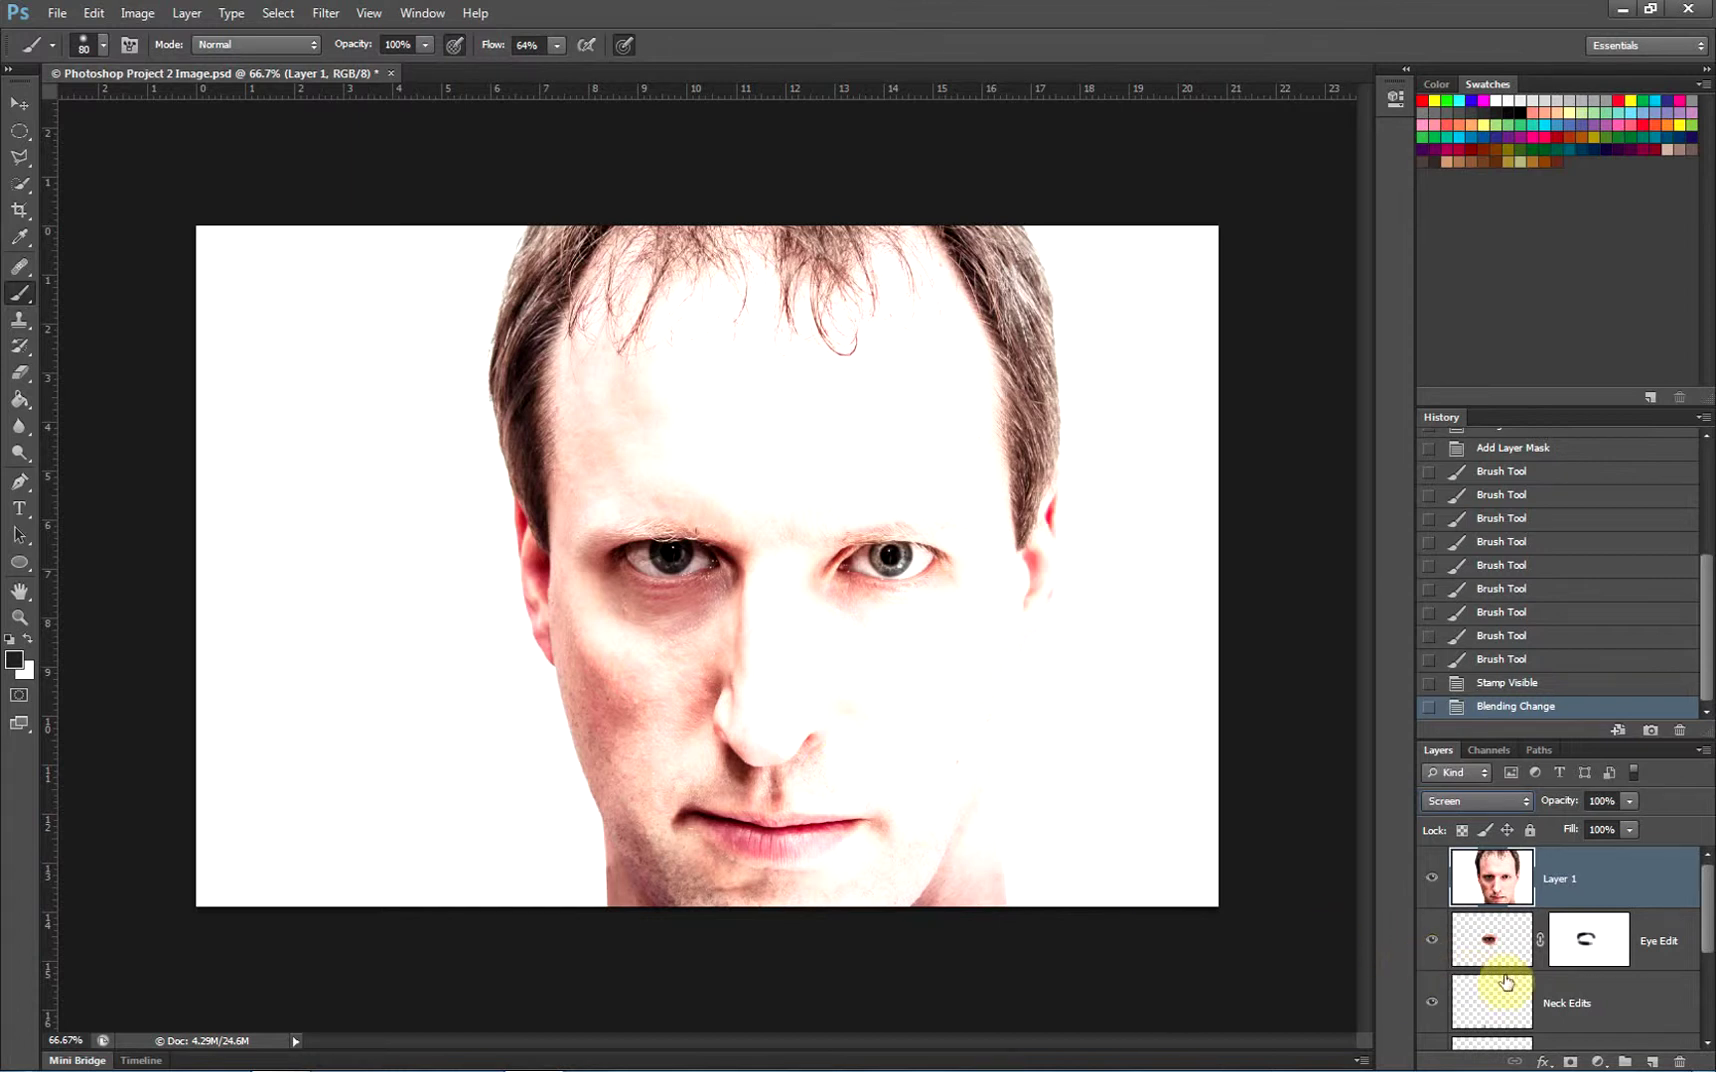
pyautogui.keyDown('alt'); pyautogui.click(1570, 1062); pyautogui.keyUp('alt')
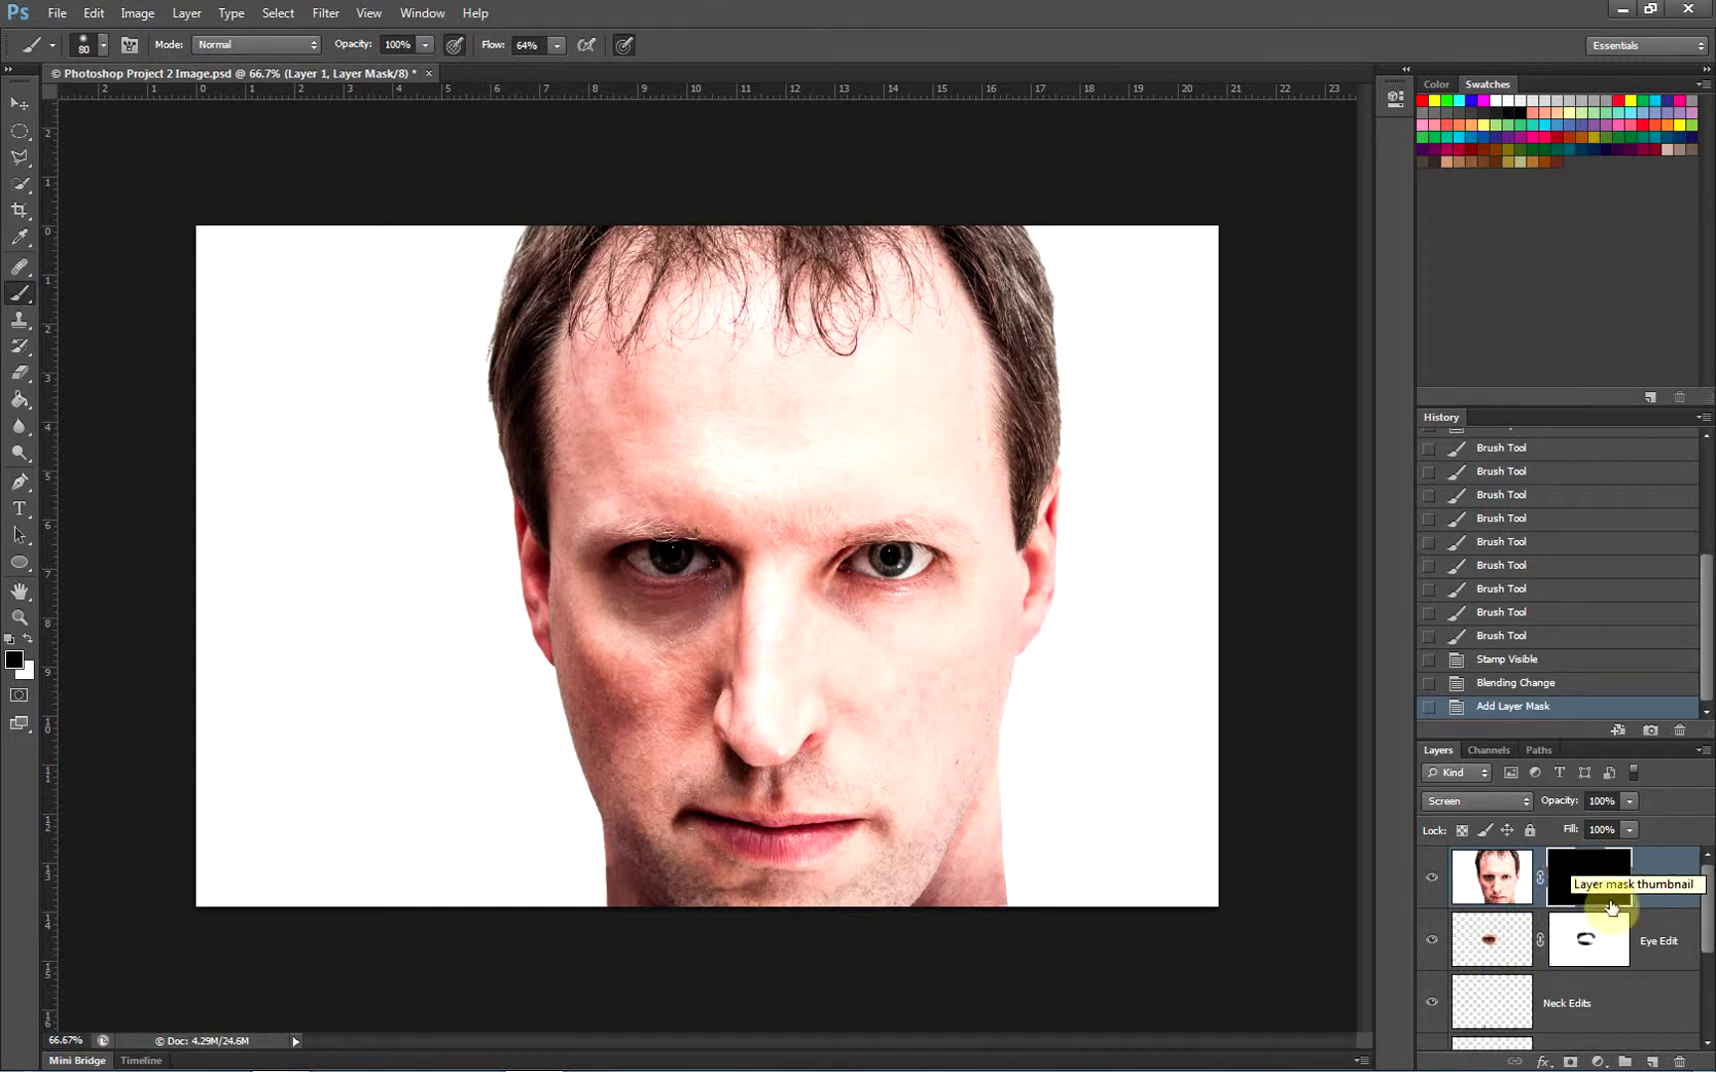
# Switch the black-masked Screen layer off and on to check its effect on the portrait
pyautogui.click(1432, 878)
pyautogui.click(1432, 880)
pyautogui.click(1432, 880)
pyautogui.click(1432, 880)
pyautogui.click(1432, 880)
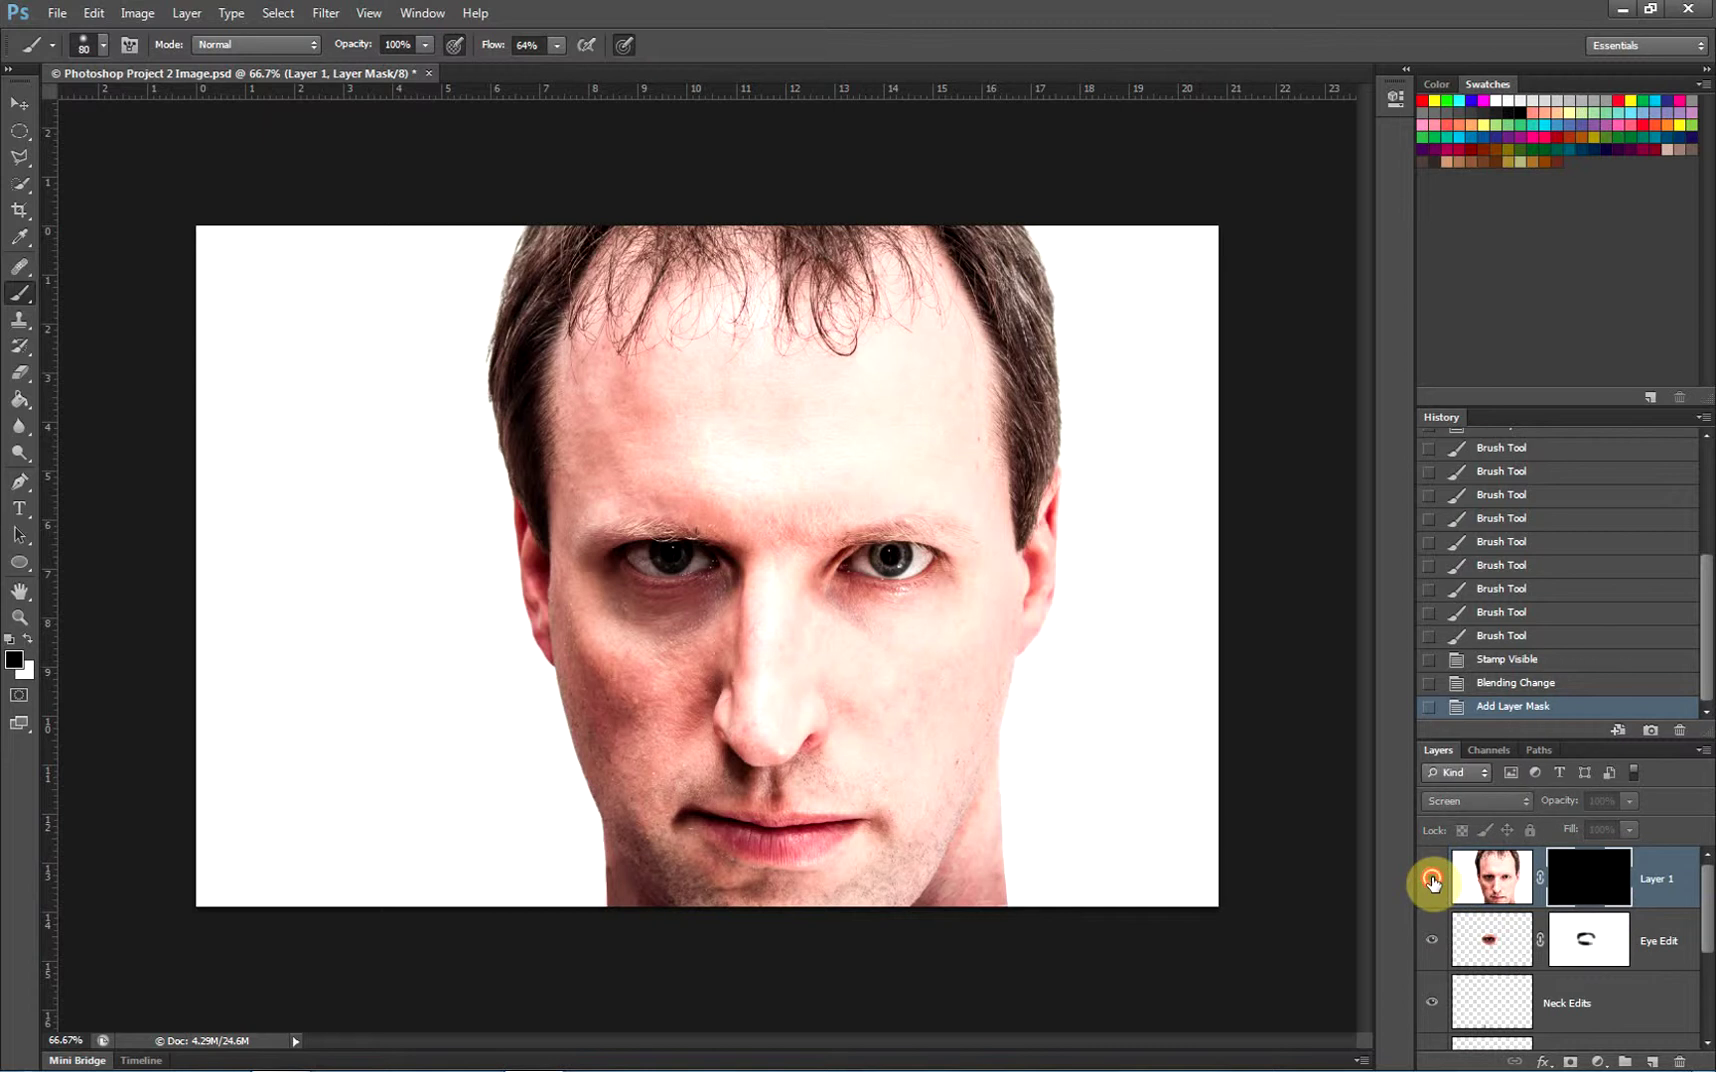
pyautogui.click(1432, 880)
pyautogui.click(1432, 880)
pyautogui.click(1432, 880)
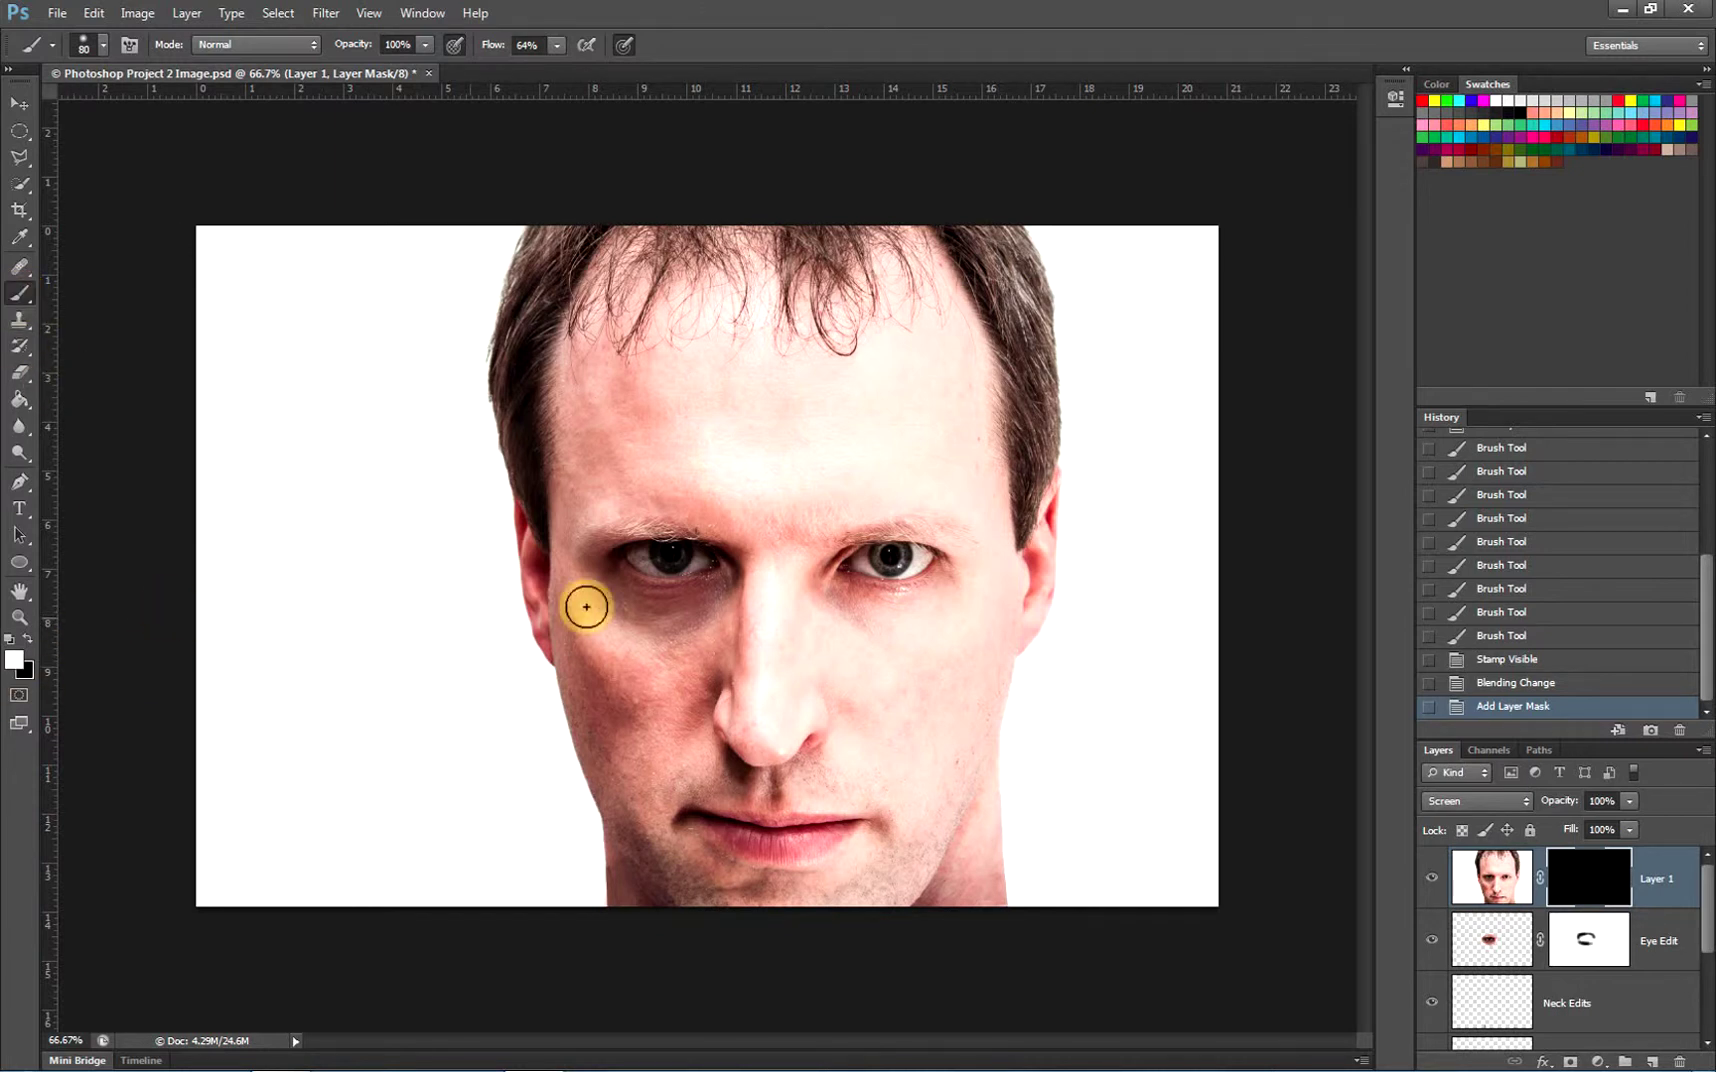
# Paint the black mask with a soft 80 px white brush over the shaded cheek, jaw and both eyes to brighten them
pyautogui.click(104, 44)
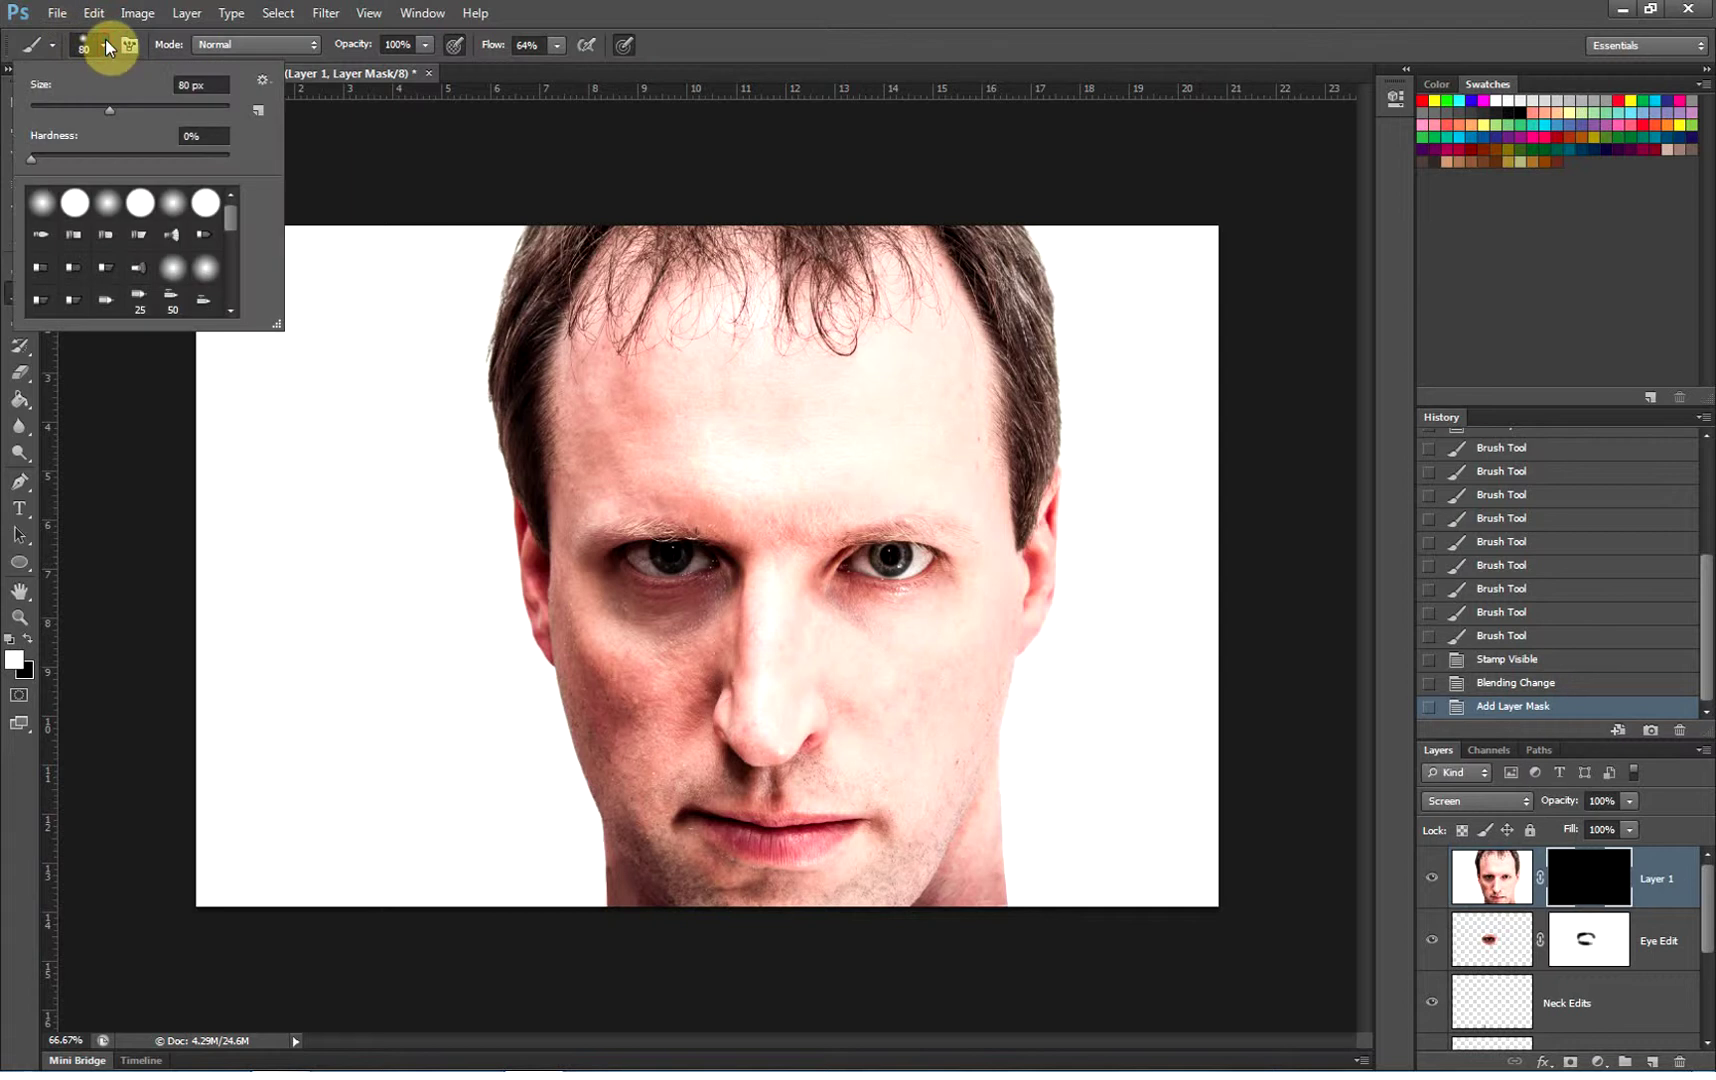
pyautogui.click(105, 44)
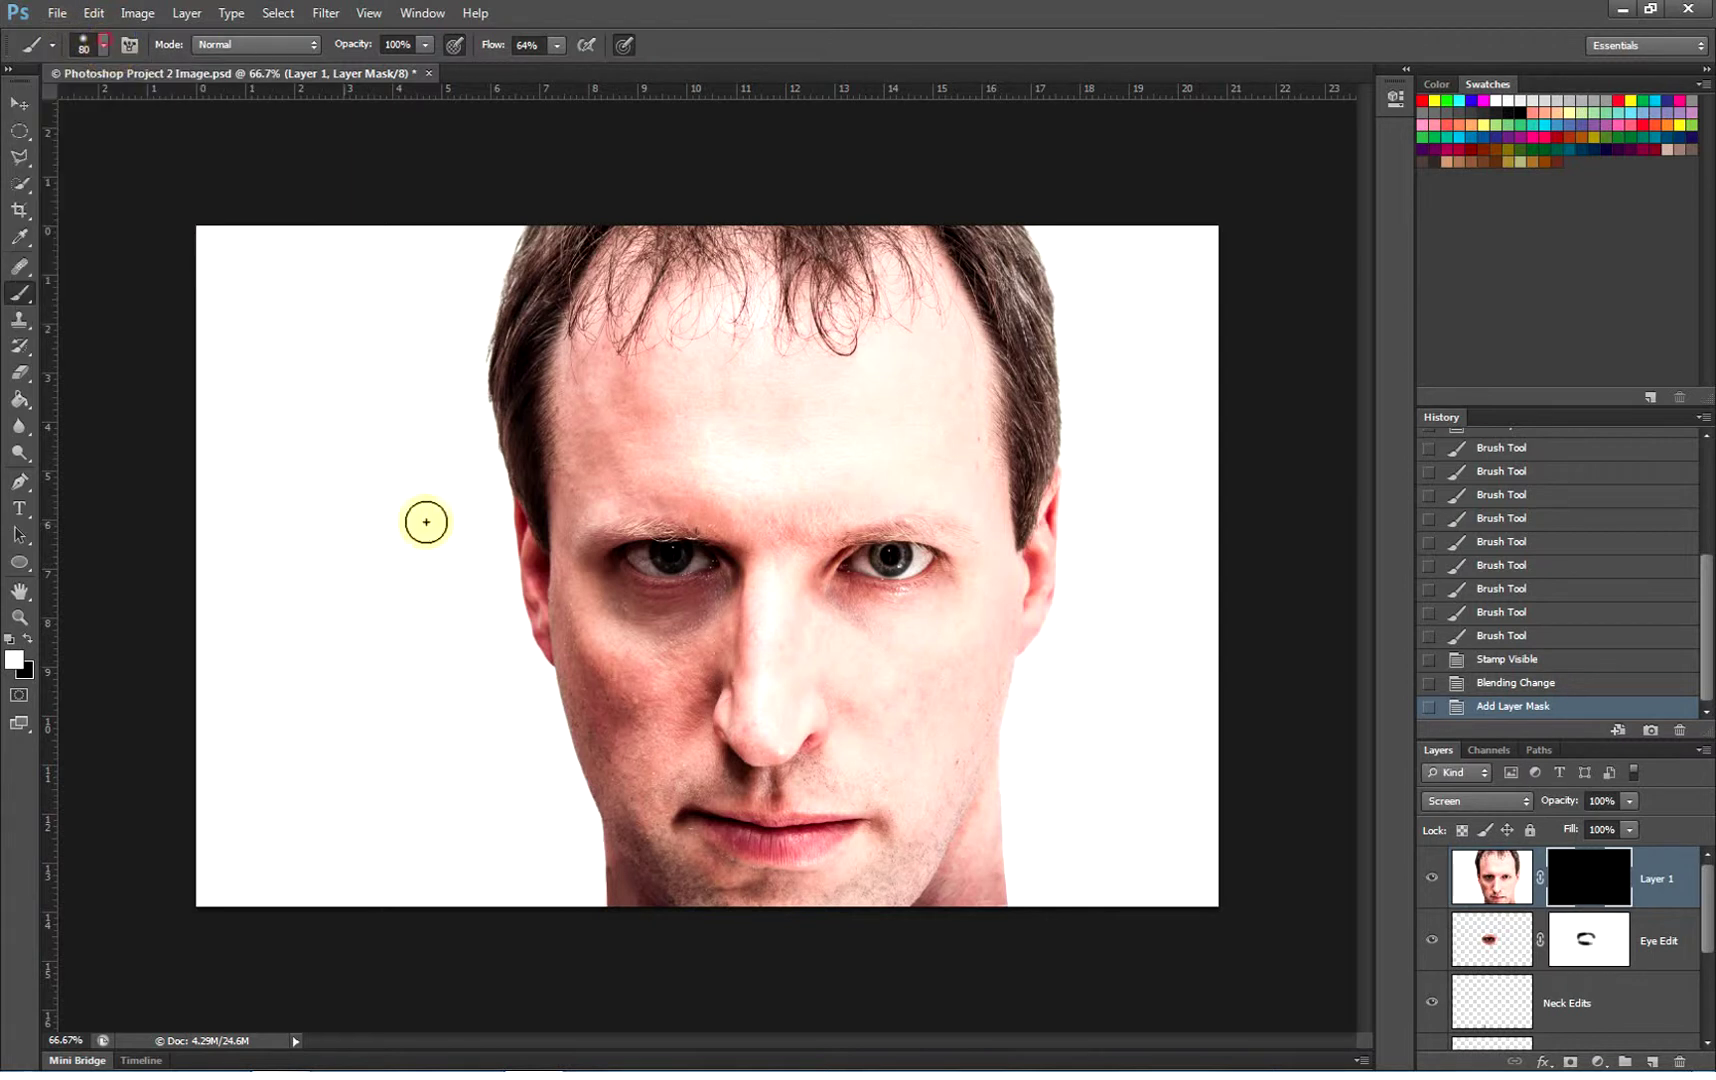
pyautogui.moveTo(604, 602)
pyautogui.mouseDown()
pyautogui.moveTo(717, 604)
pyautogui.moveTo(641, 644)
pyautogui.moveTo(579, 610)
pyautogui.moveTo(578, 706)
pyautogui.moveTo(623, 789)
pyautogui.moveTo(606, 648)
pyautogui.moveTo(655, 742)
pyautogui.moveTo(668, 659)
pyautogui.moveTo(620, 814)
pyautogui.moveTo(582, 647)
pyautogui.moveTo(620, 797)
pyautogui.mouseUp()
pyautogui.moveTo(671, 892)
pyautogui.mouseDown()
pyautogui.moveTo(641, 829)
pyautogui.moveTo(634, 920)
pyautogui.moveTo(623, 852)
pyautogui.moveTo(622, 904)
pyautogui.moveTo(655, 849)
pyautogui.moveTo(758, 887)
pyautogui.moveTo(681, 878)
pyautogui.moveTo(688, 787)
pyautogui.moveTo(749, 781)
pyautogui.moveTo(719, 760)
pyautogui.moveTo(737, 797)
pyautogui.moveTo(688, 784)
pyautogui.moveTo(704, 599)
pyautogui.moveTo(671, 561)
pyautogui.moveTo(642, 563)
pyautogui.moveTo(704, 565)
pyautogui.moveTo(708, 579)
pyautogui.moveTo(640, 565)
pyautogui.mouseUp()
pyautogui.moveTo(845, 572)
pyautogui.mouseDown()
pyautogui.moveTo(921, 551)
pyautogui.moveTo(890, 560)
pyautogui.mouseUp()
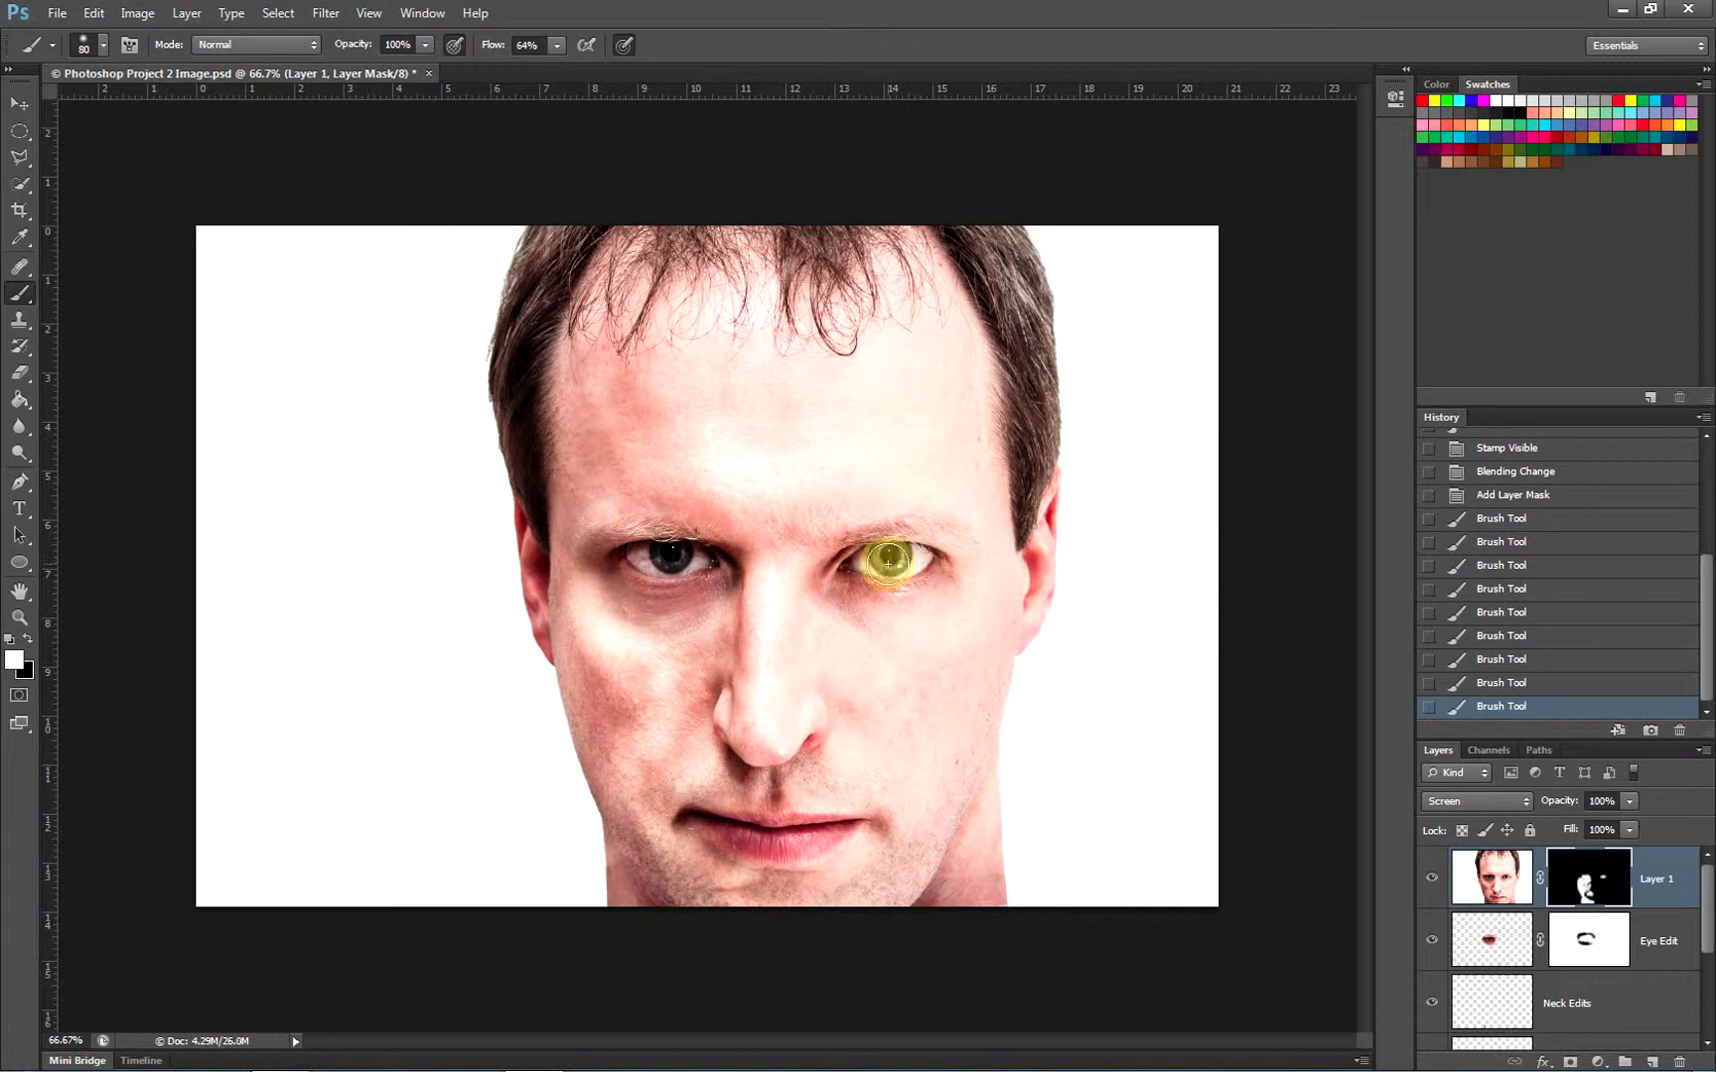
pyautogui.moveTo(630, 605); pyautogui.dragTo(636, 600)
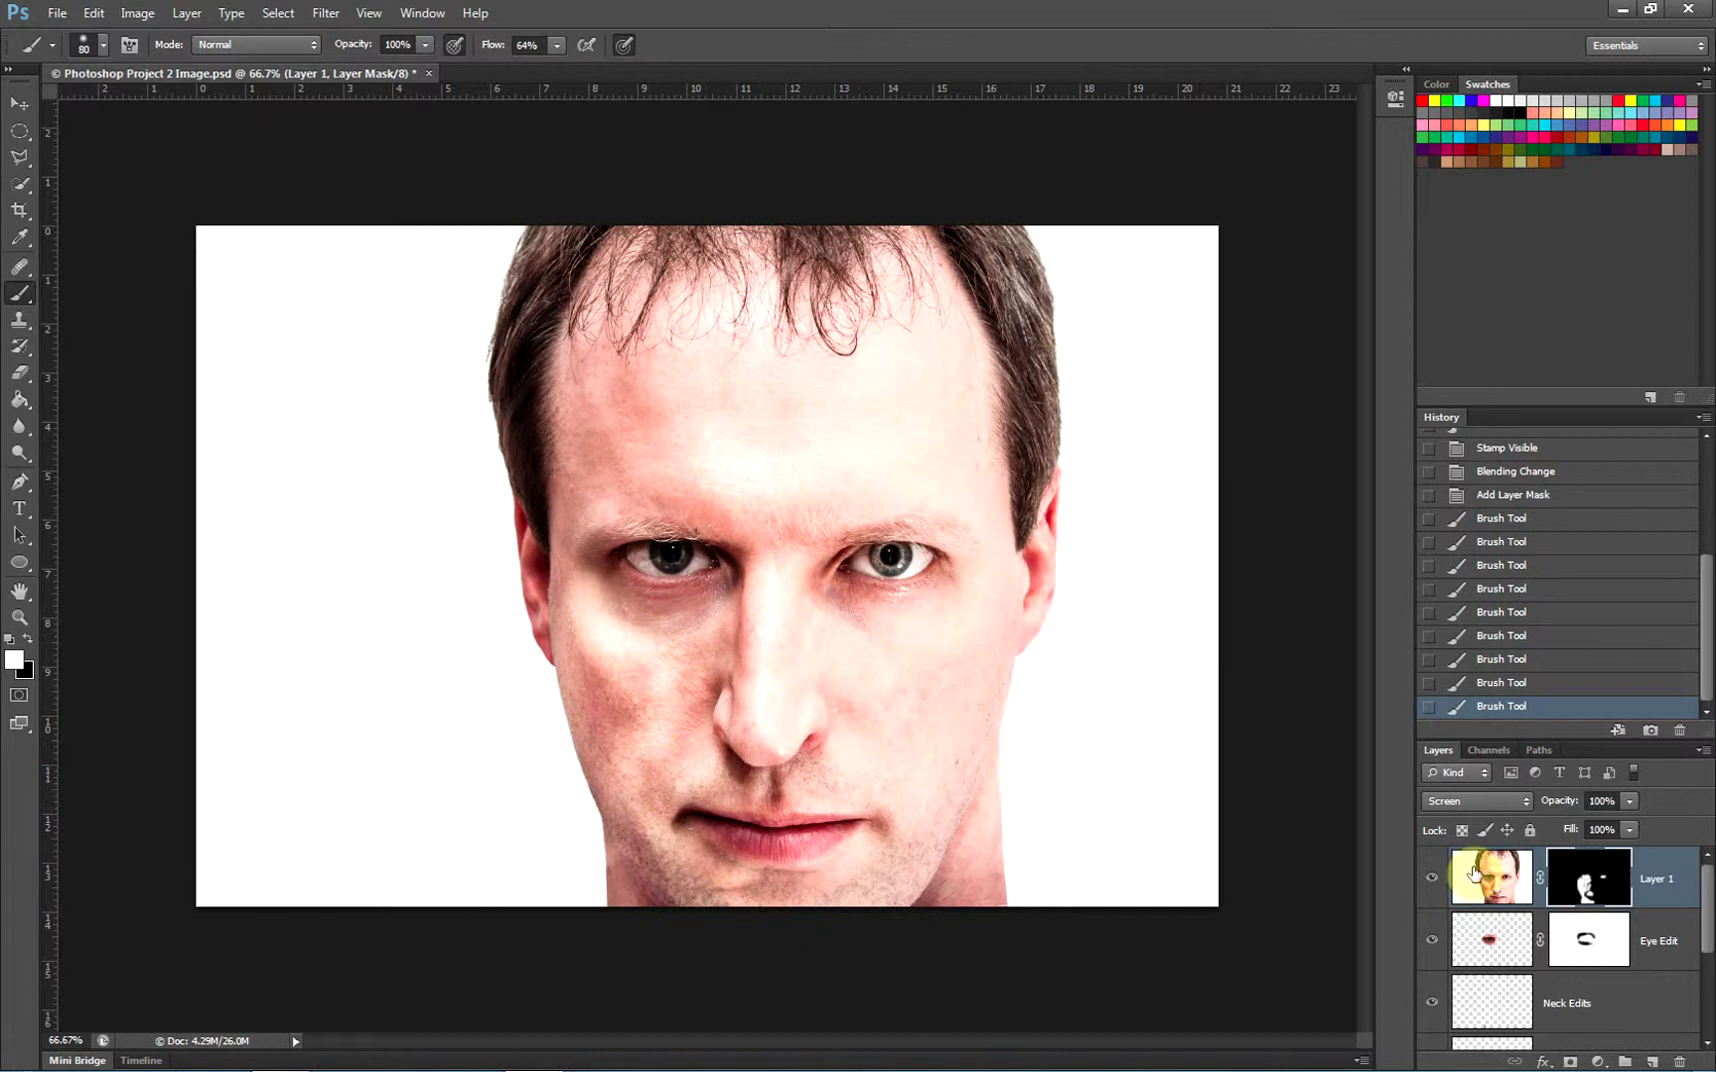
# Lower the Screen layer's opacity to 41%, comparing the portrait with and without the brightening
pyautogui.moveTo(1566, 803)
pyautogui.mouseDown()
pyautogui.moveTo(1544, 800)
pyautogui.moveTo(1570, 801)
pyautogui.mouseUp()
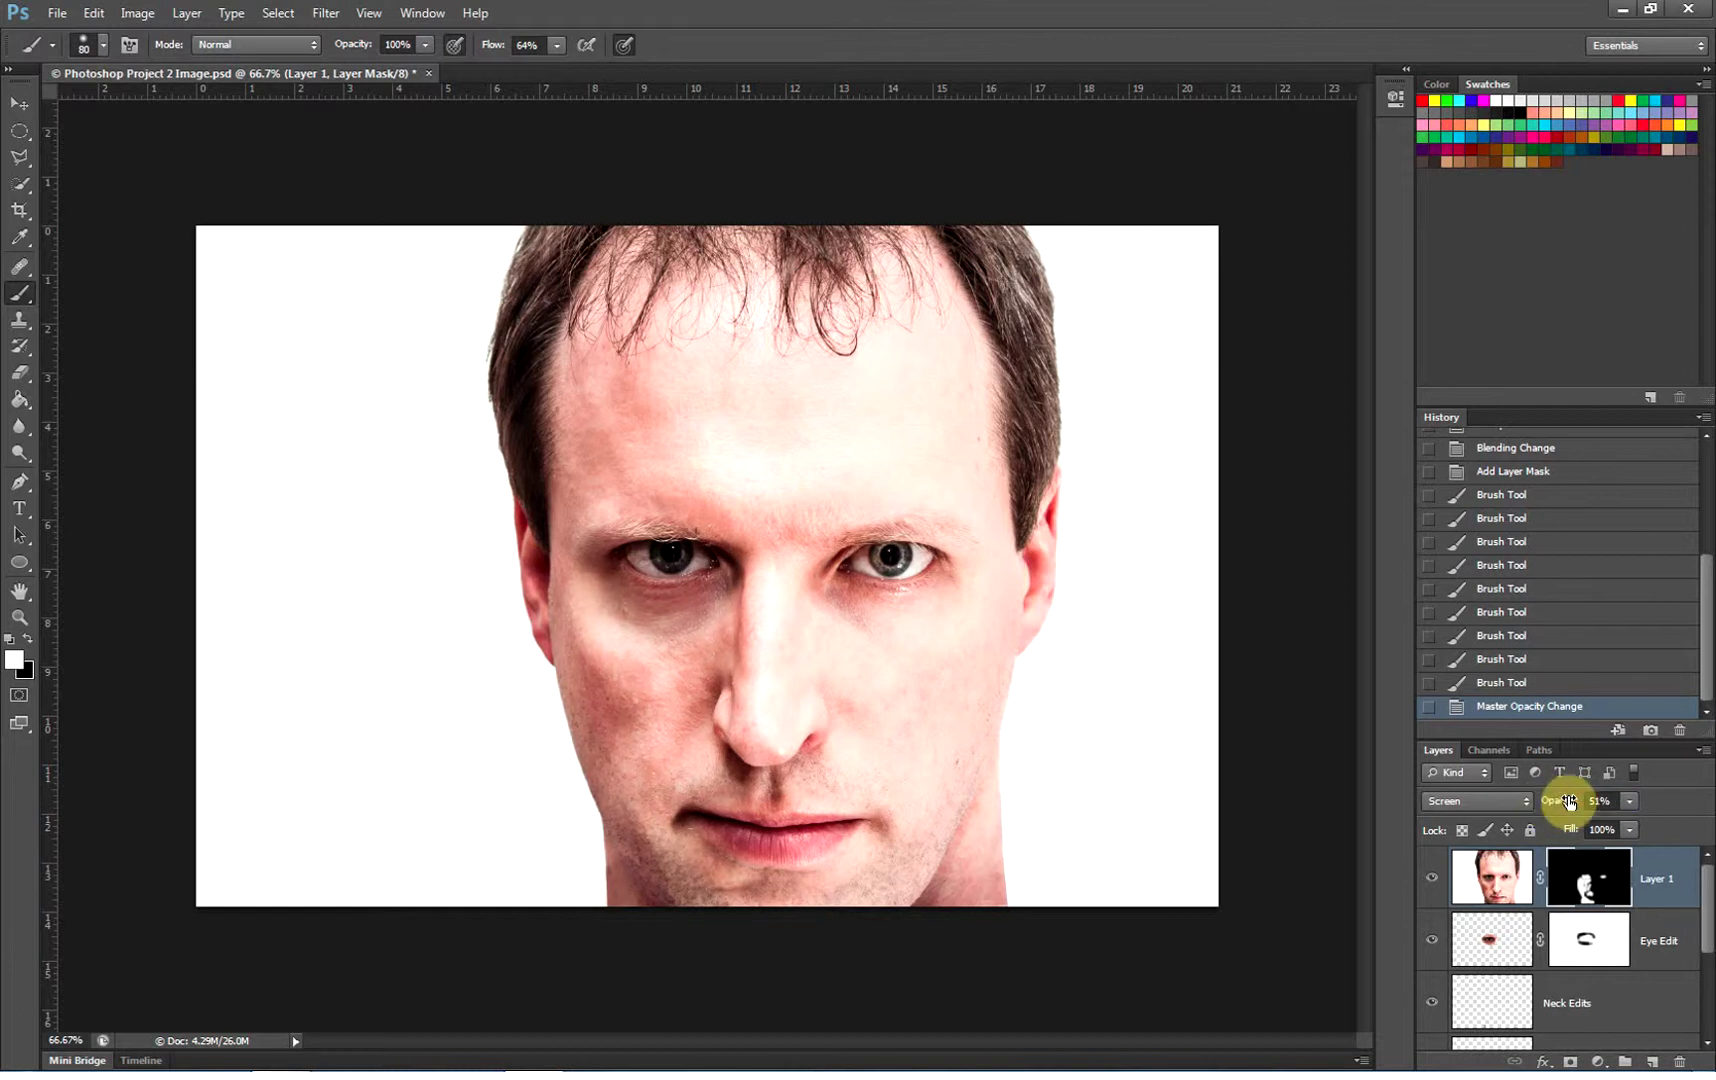
pyautogui.click(1432, 887)
pyautogui.click(1432, 885)
pyautogui.moveTo(1552, 812); pyautogui.dragTo(1550, 812)
pyautogui.click(1432, 878)
pyautogui.click(1432, 880)
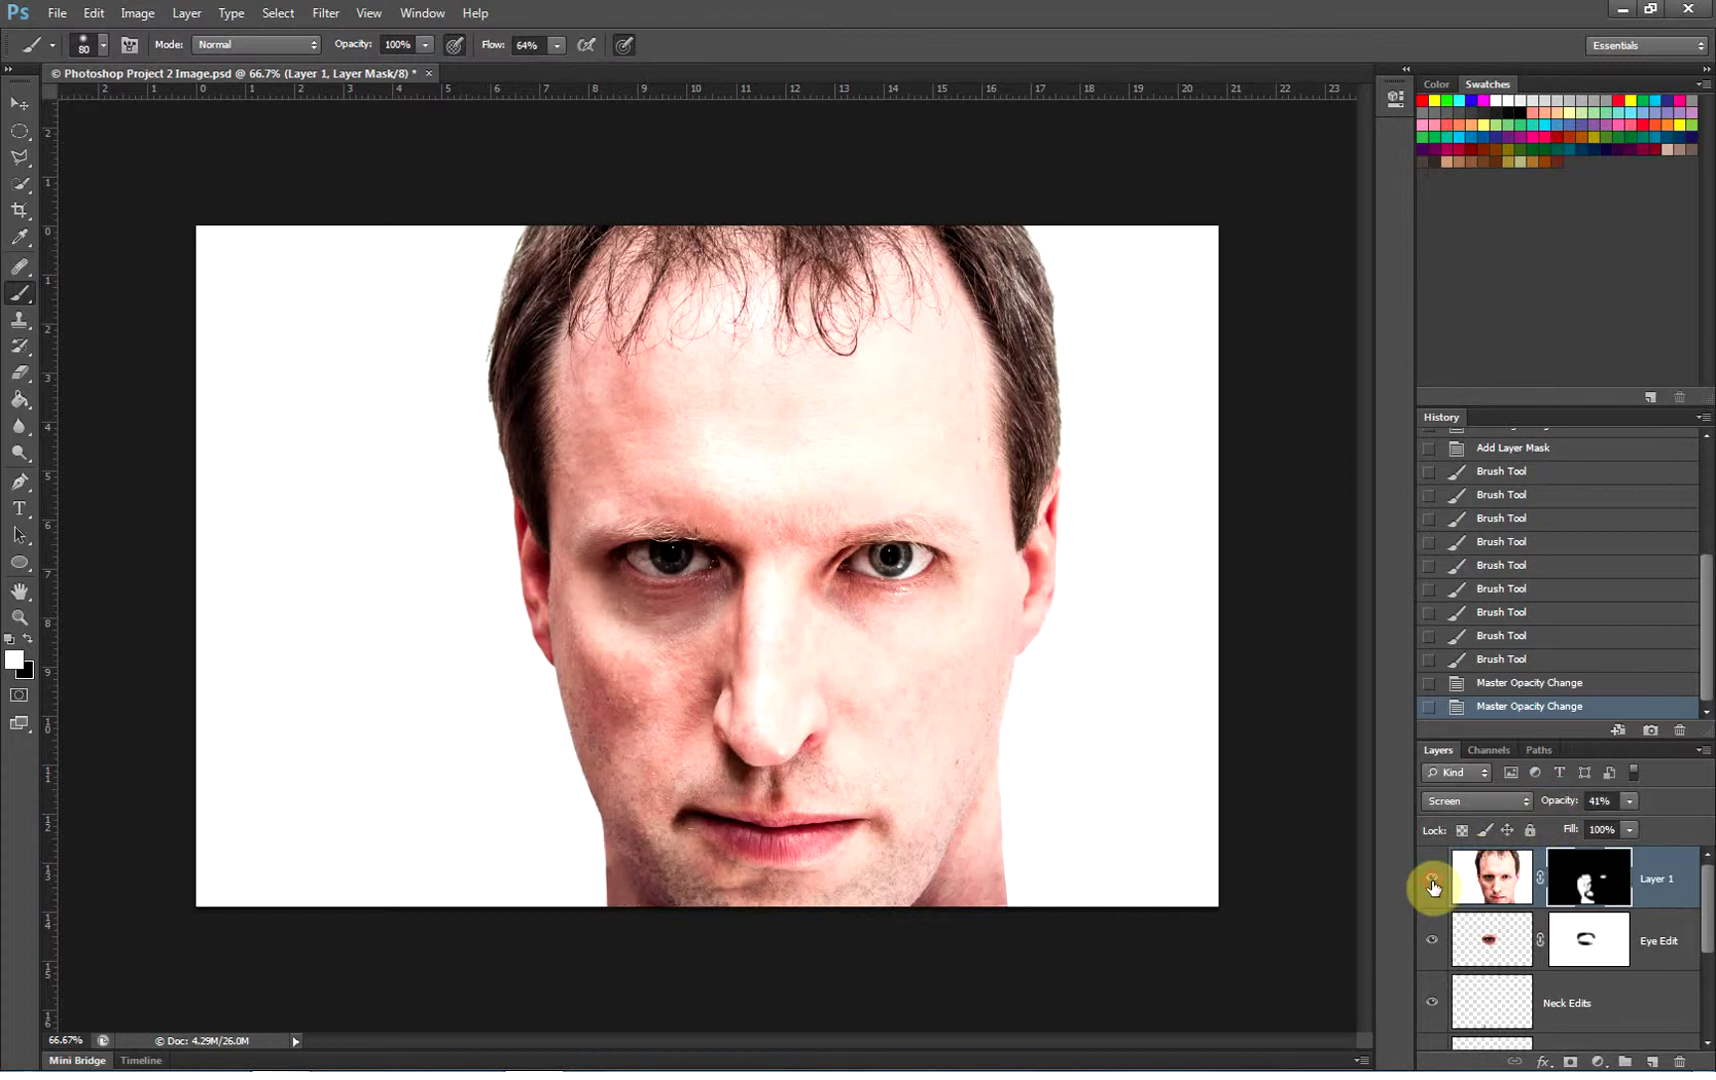
pyautogui.click(1432, 880)
pyautogui.click(1432, 880)
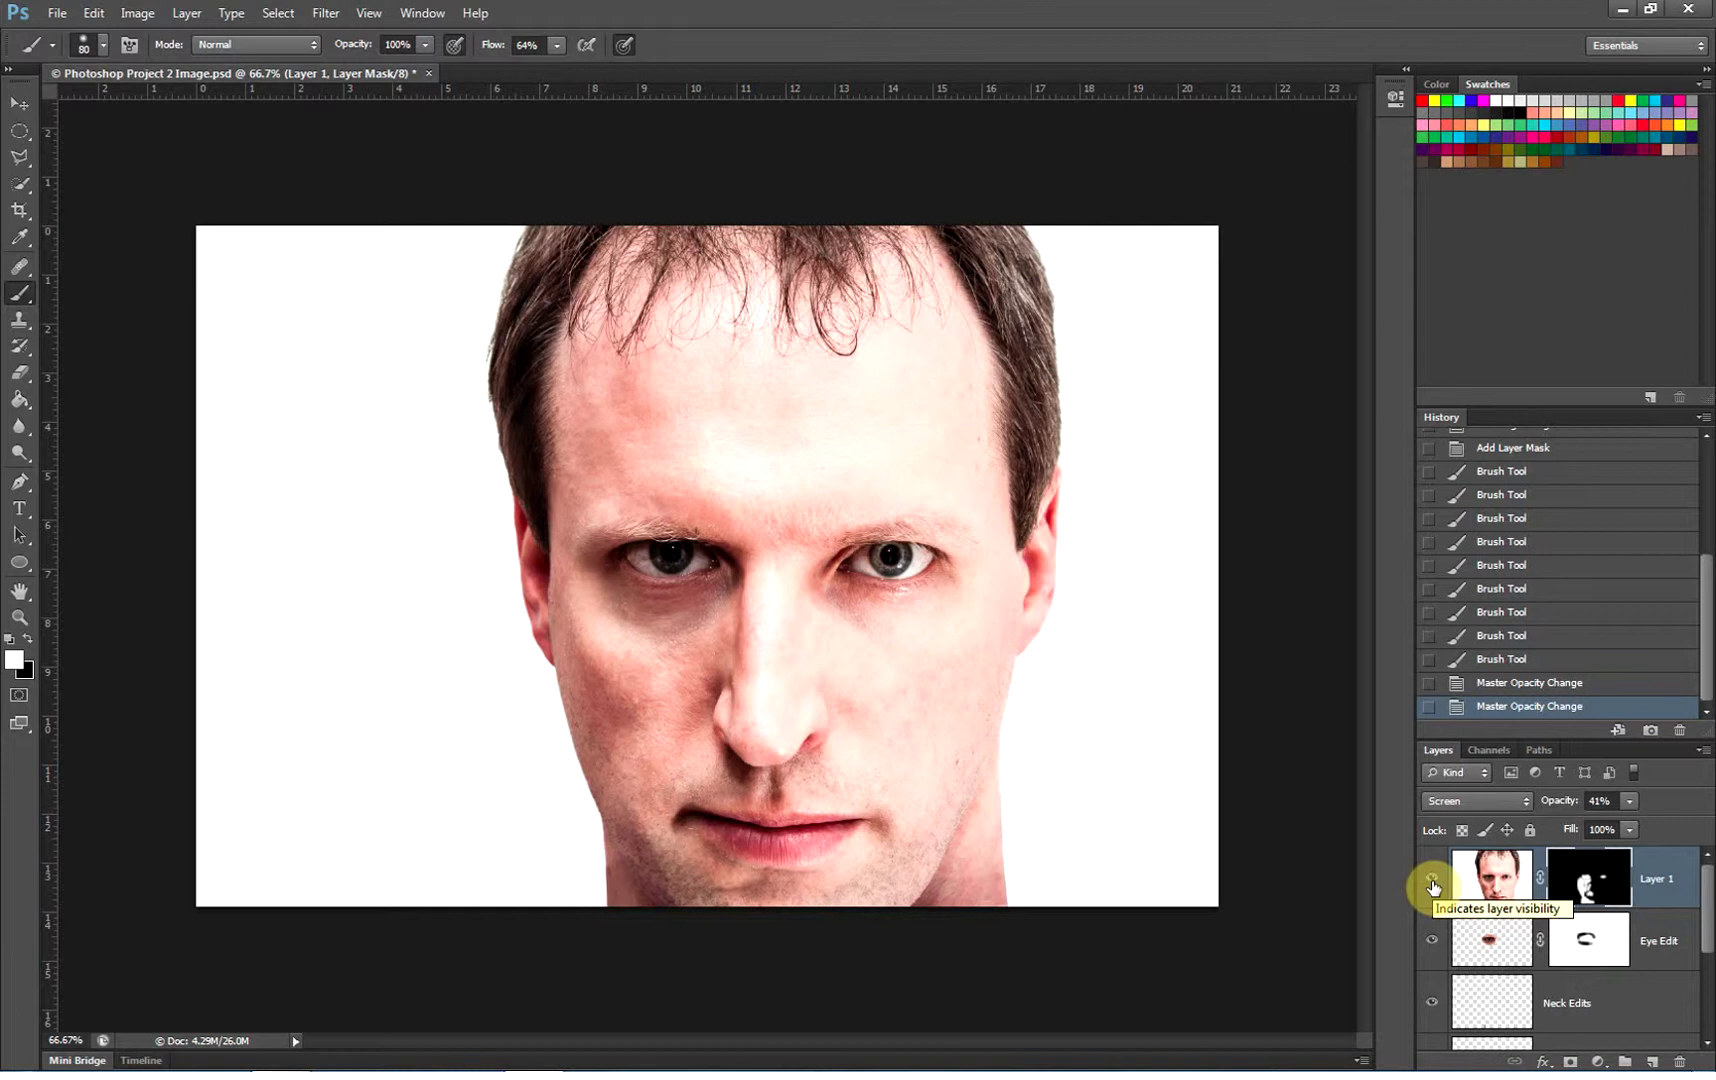
# Rename the Screen layer as "Brighten Image"
pyautogui.doubleClick(1656, 878)
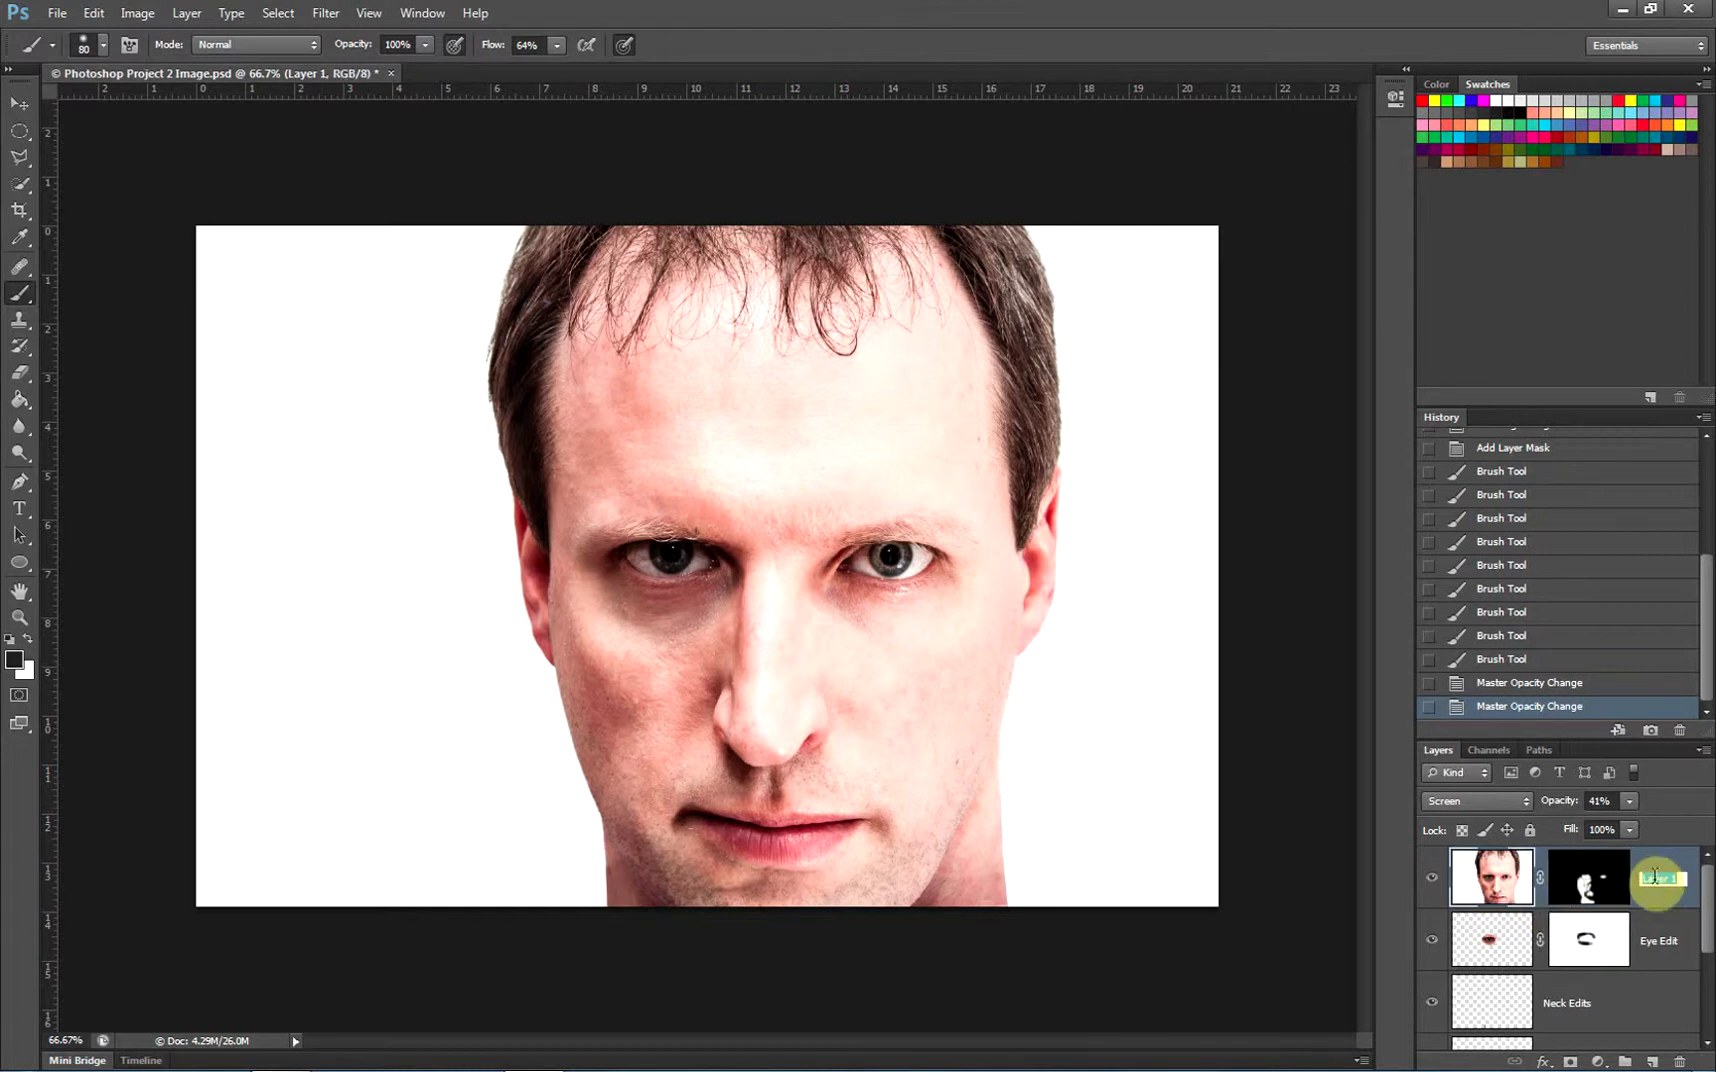
pyautogui.write('Brighte')
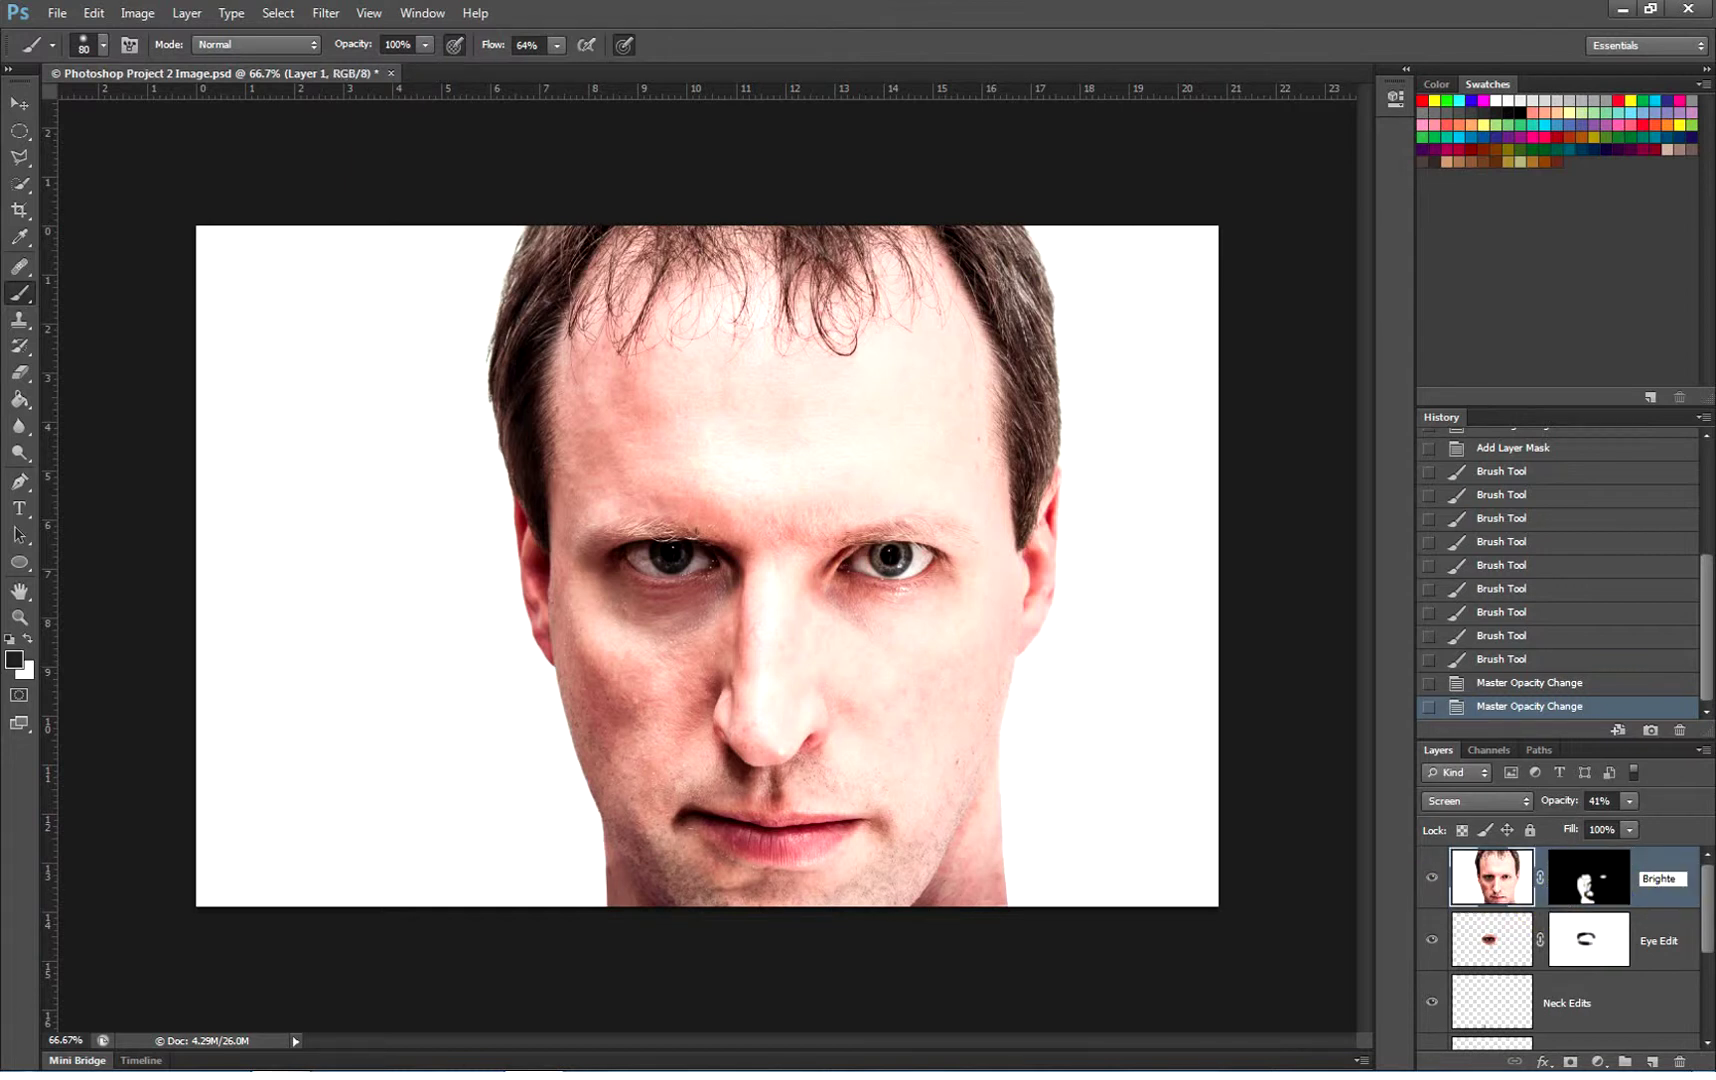
pyautogui.write('n Image')
pyautogui.press('Return')
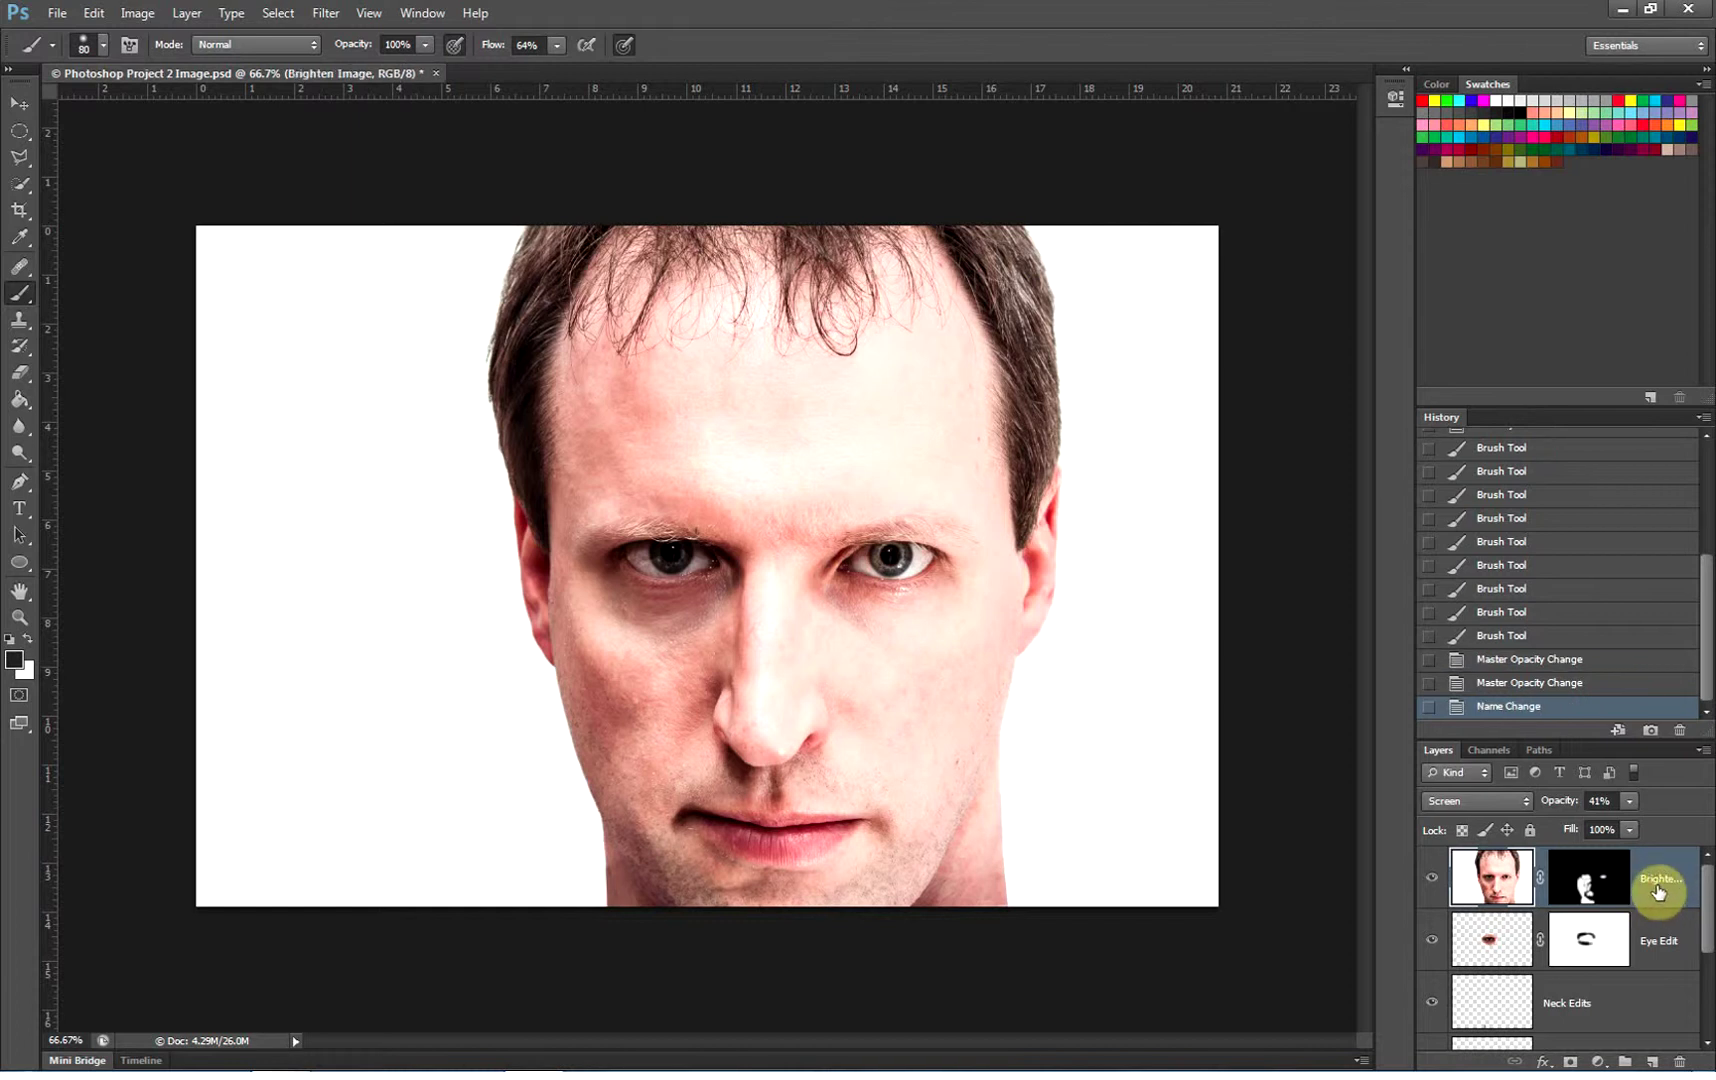
# Group the Brighten Image, Eye Edit, Neck Edits and Healing Brush Edits layers
pyautogui.click(1655, 940)
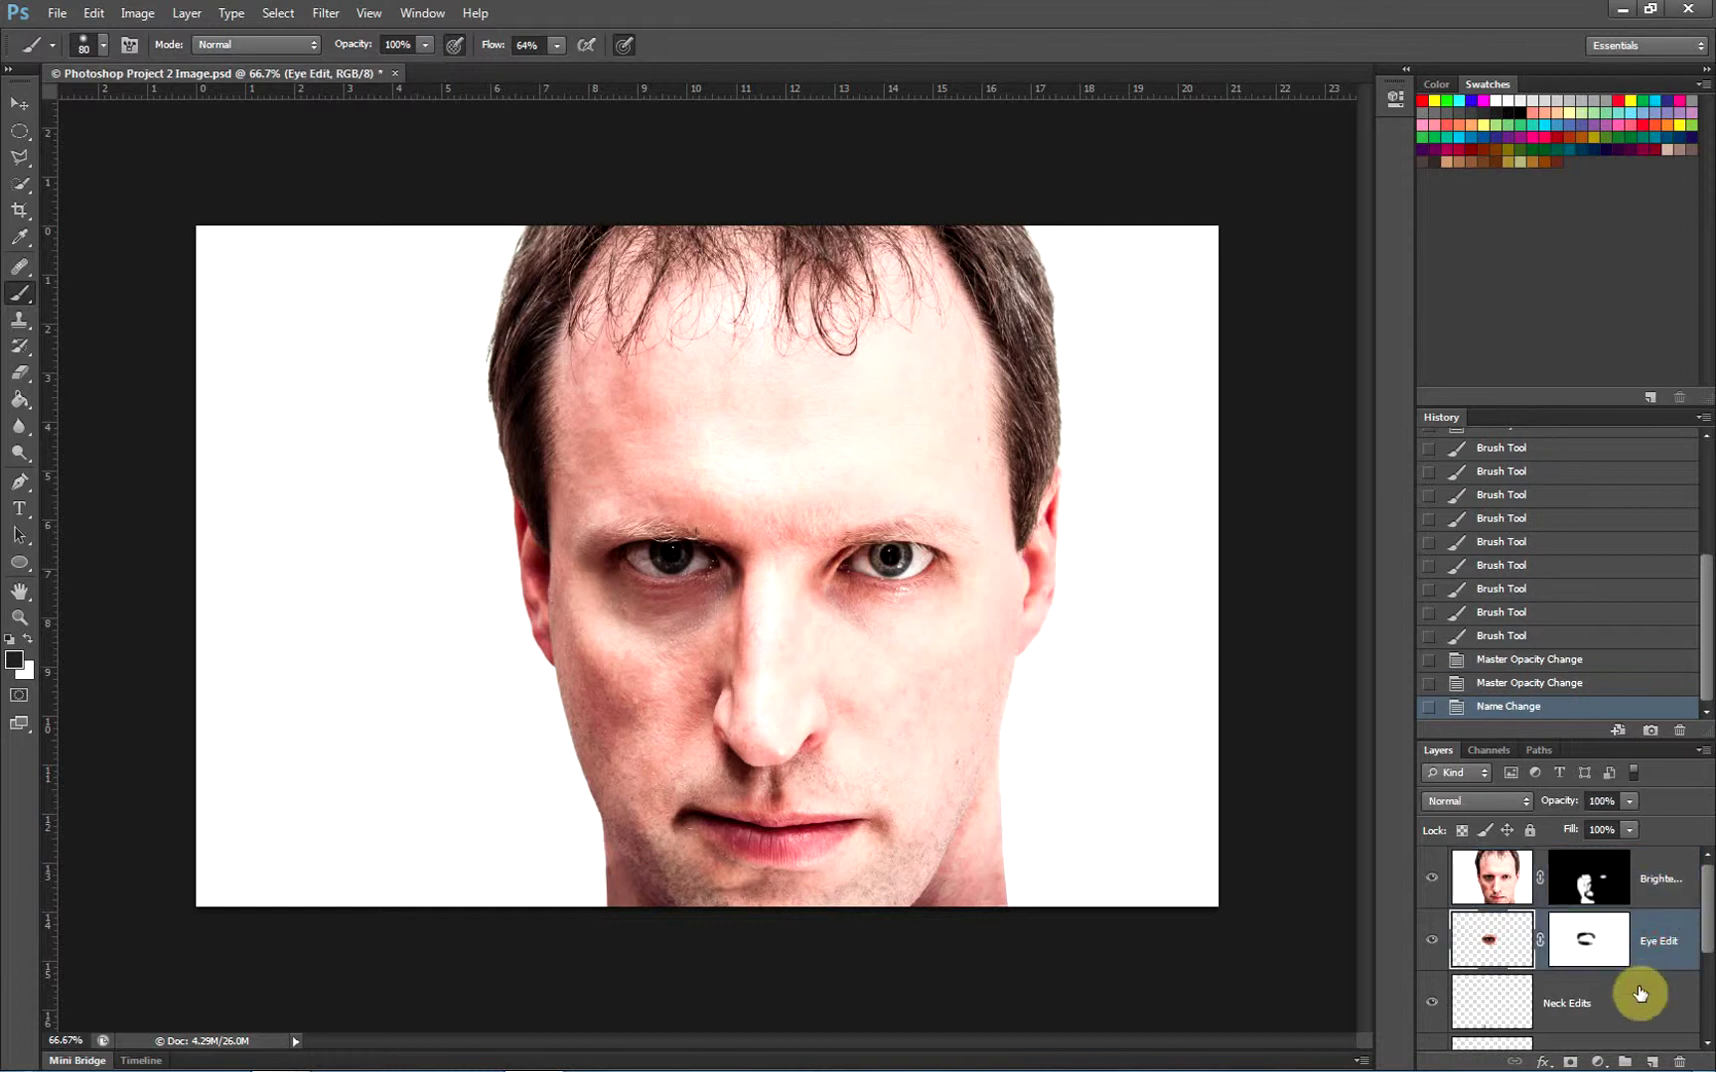
pyautogui.keyDown('shift'); pyautogui.click(1666, 884); pyautogui.keyUp('shift')
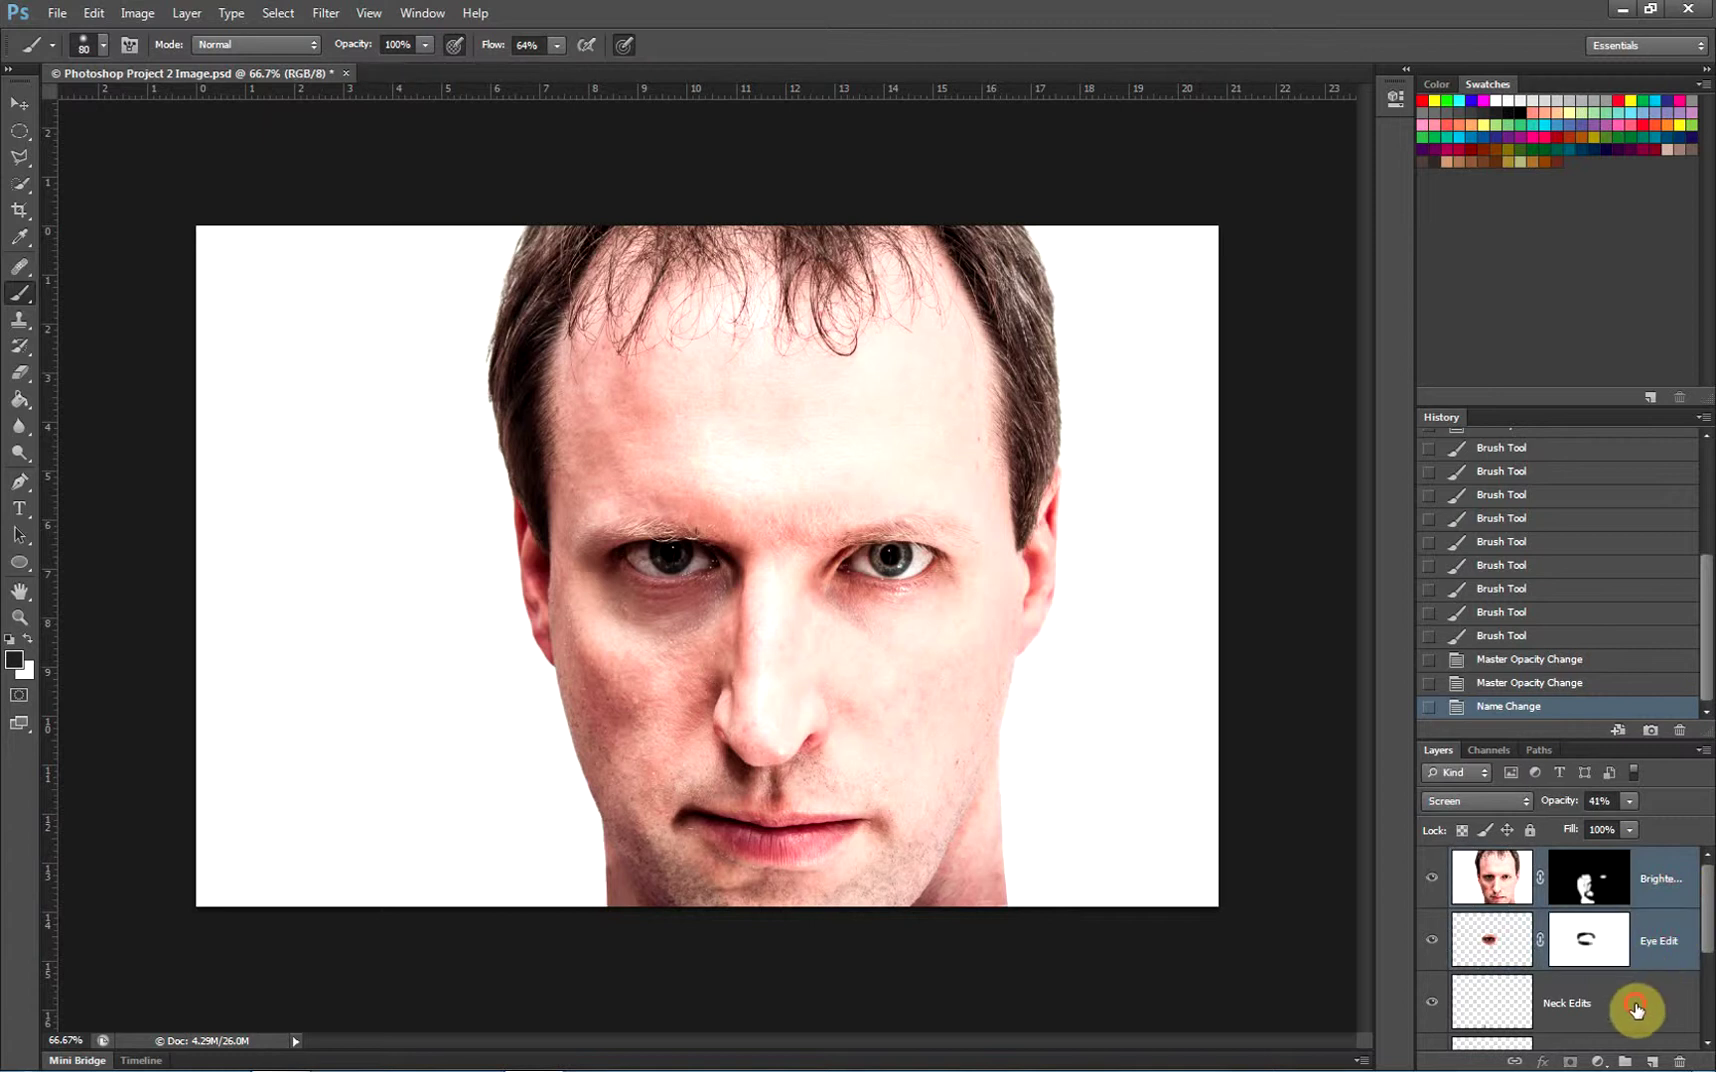
pyautogui.keyDown('shift'); pyautogui.click(1640, 1005); pyautogui.keyUp('shift')
pyautogui.scroll(-2, 1697, 935)
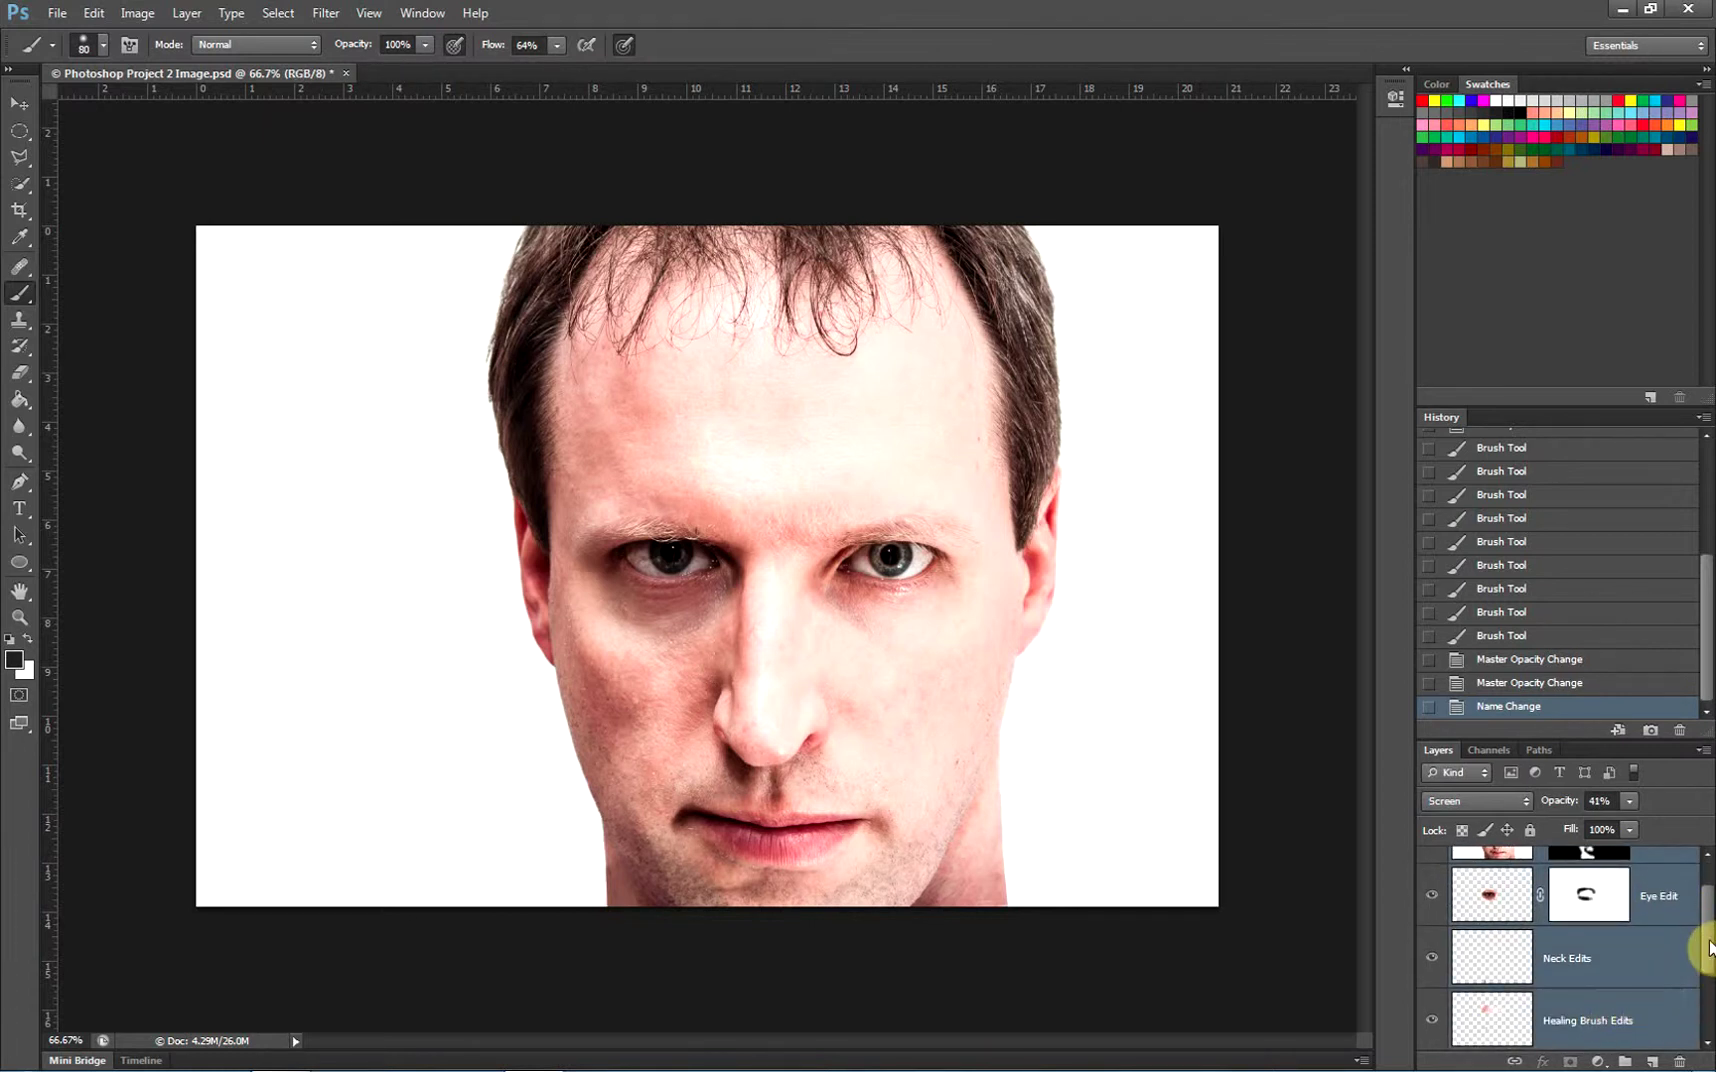
pyautogui.scroll(2, 1710, 924)
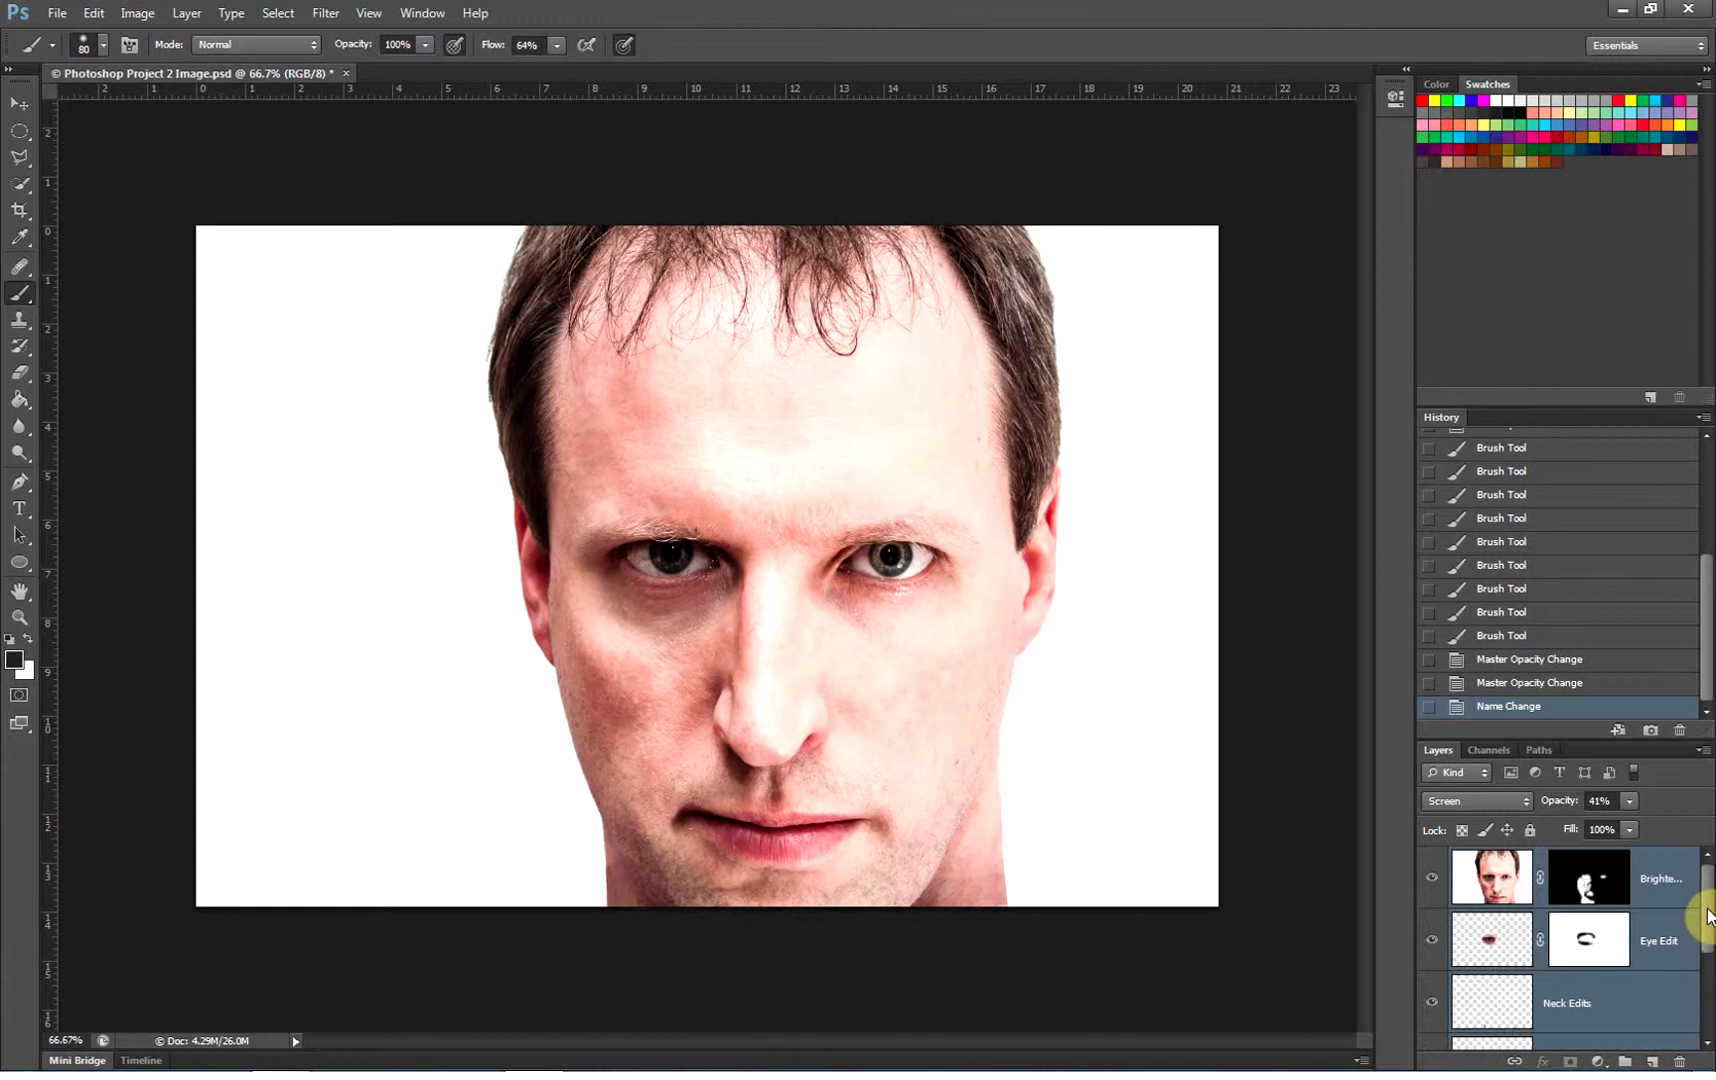
pyautogui.hotkey('ctrl', 'g')
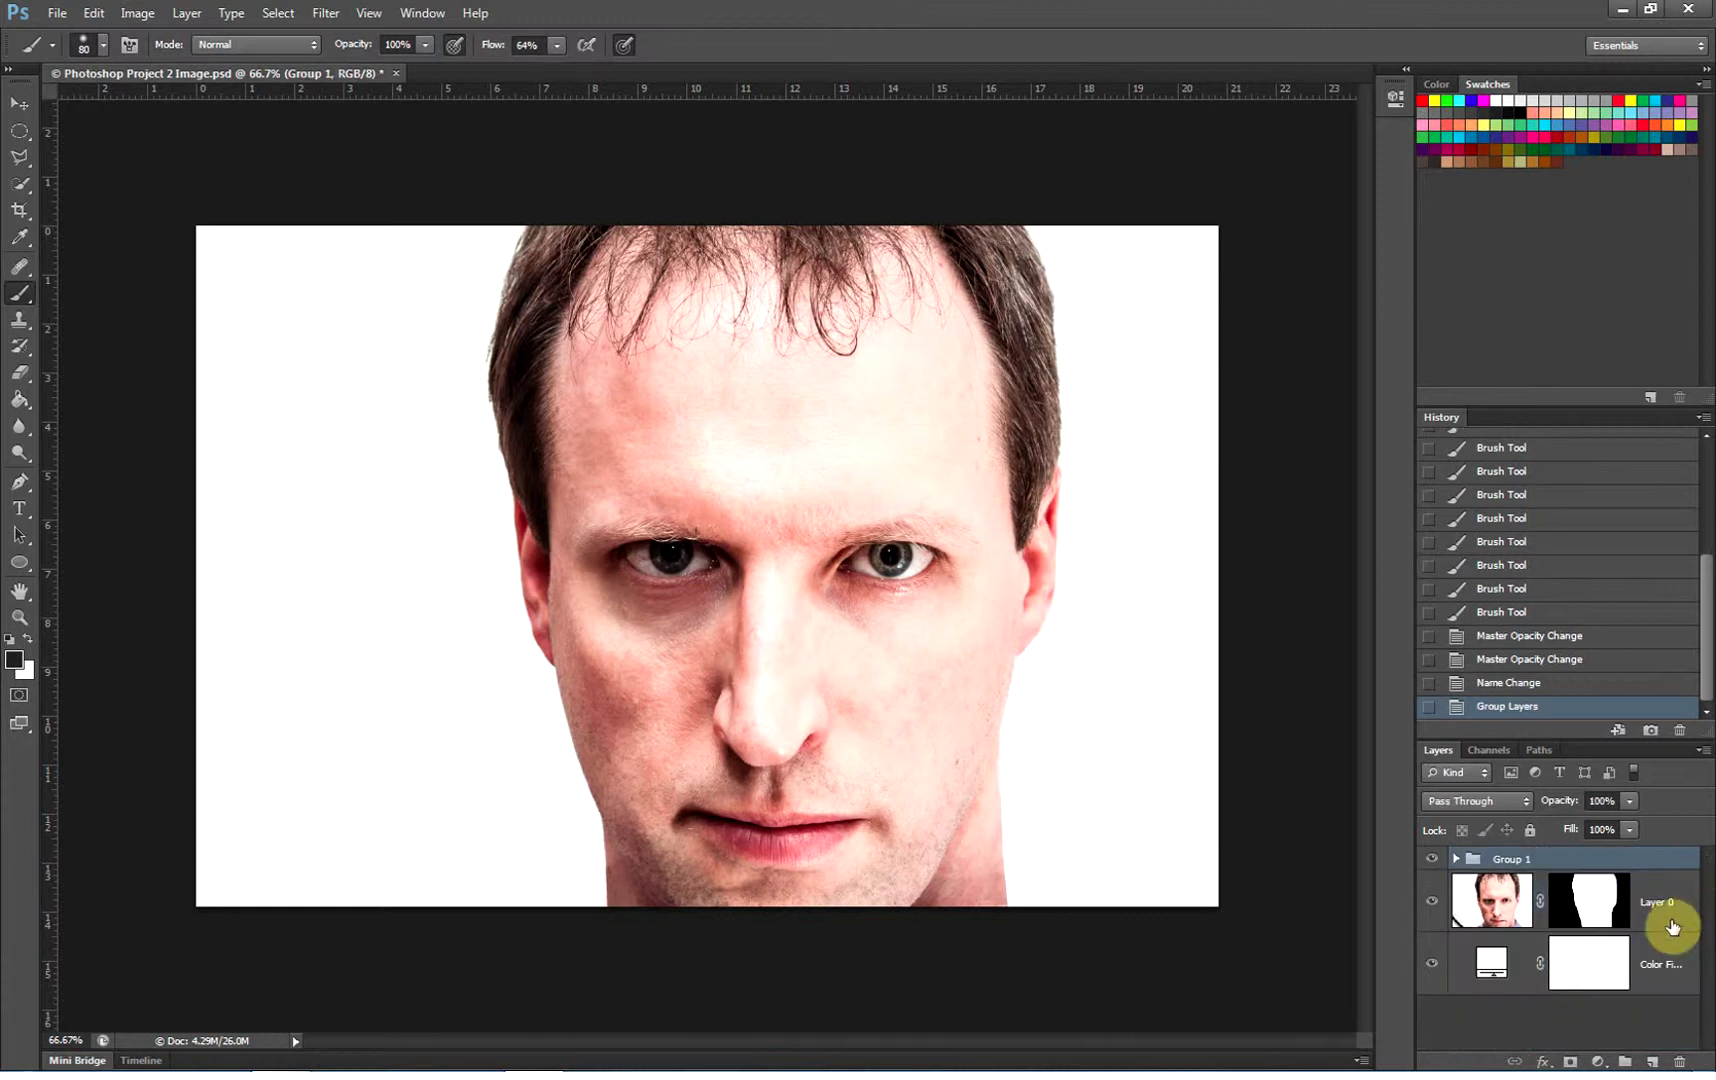
# Check the new group's contents and rename the group as "Retouching"
pyautogui.click(1456, 860)
pyautogui.click(1456, 860)
pyautogui.doubleClick(1512, 858)
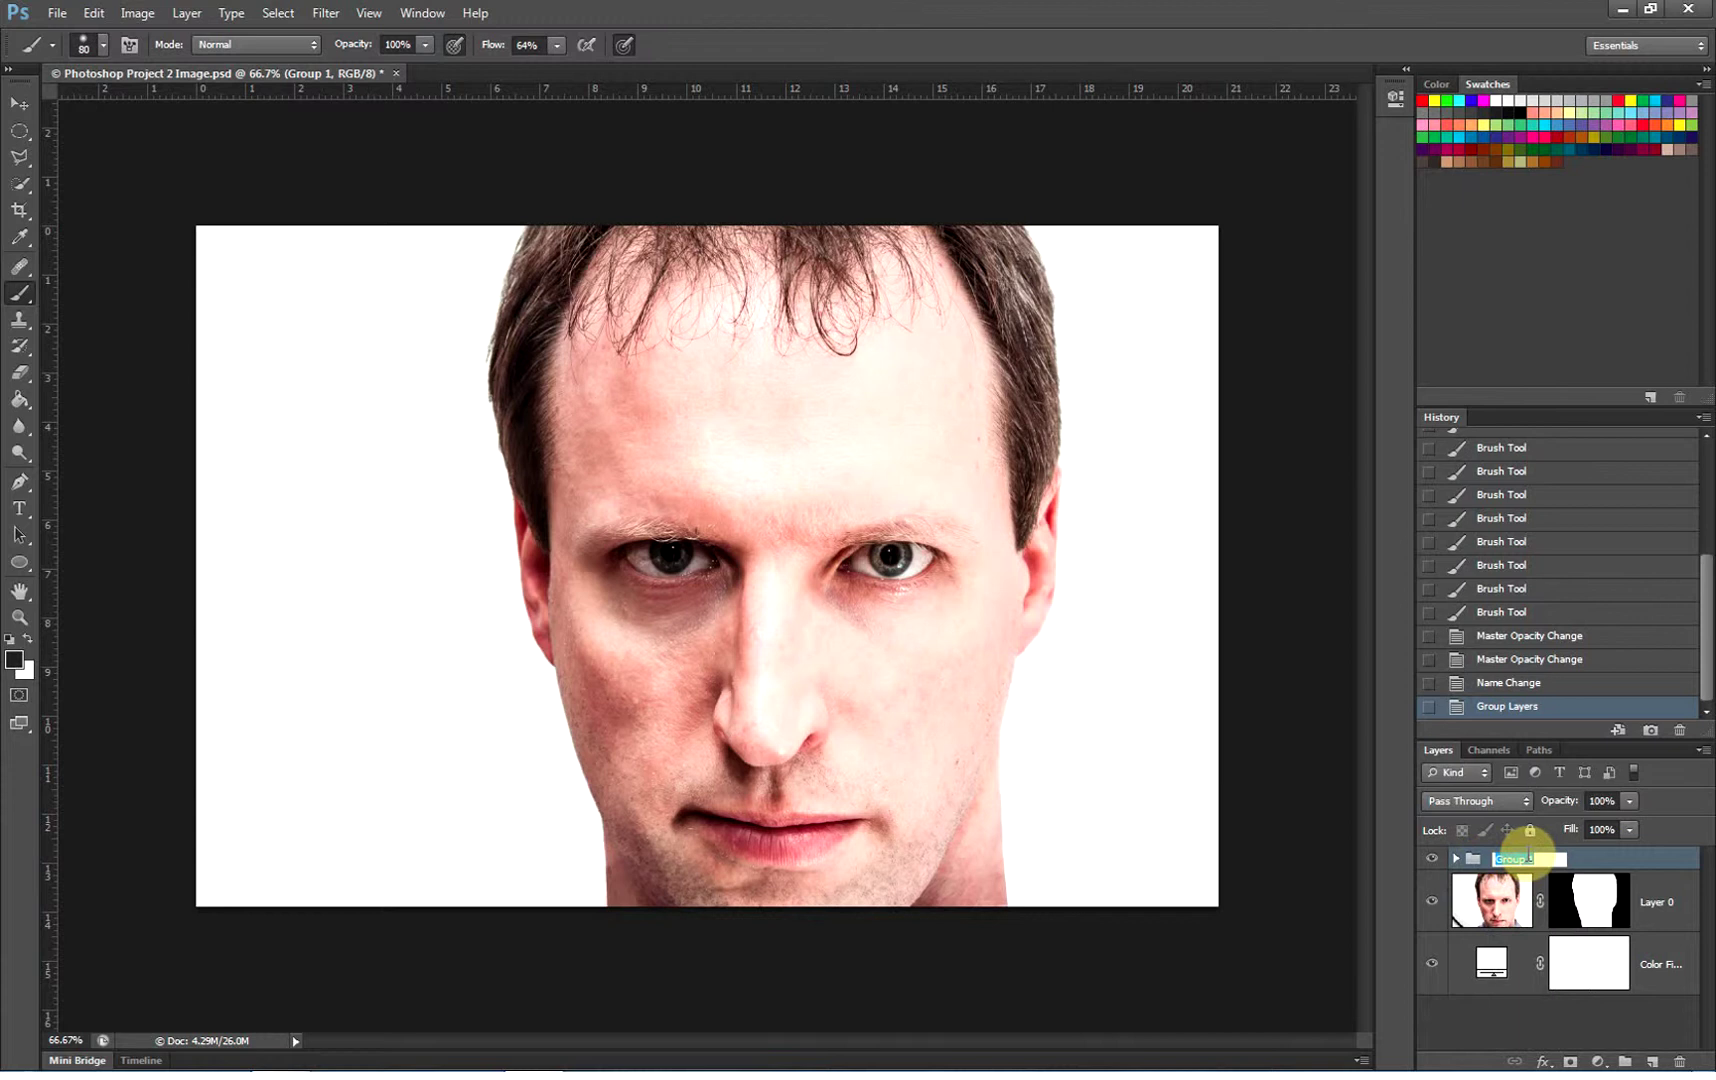
pyautogui.write('Retouching')
pyautogui.press('Return')
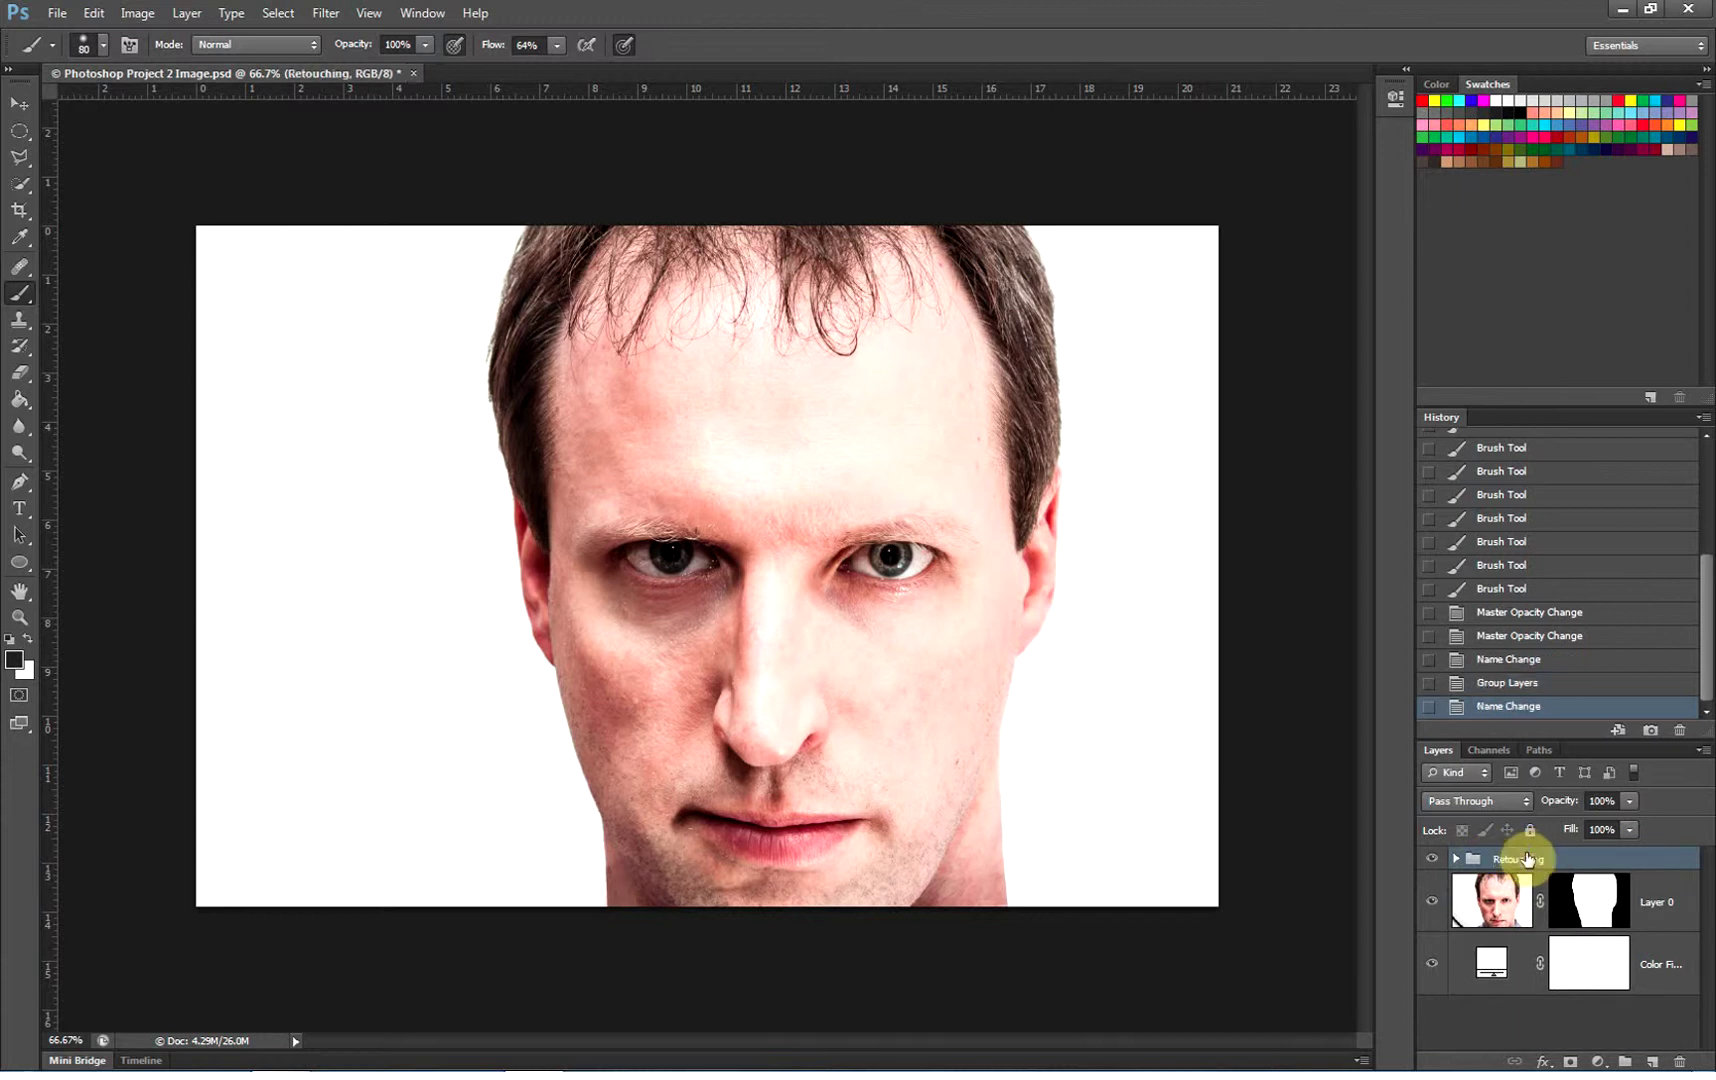
# Switch the Retouching group off and on to compare the portrait before and after all retouching
pyautogui.click(1432, 860)
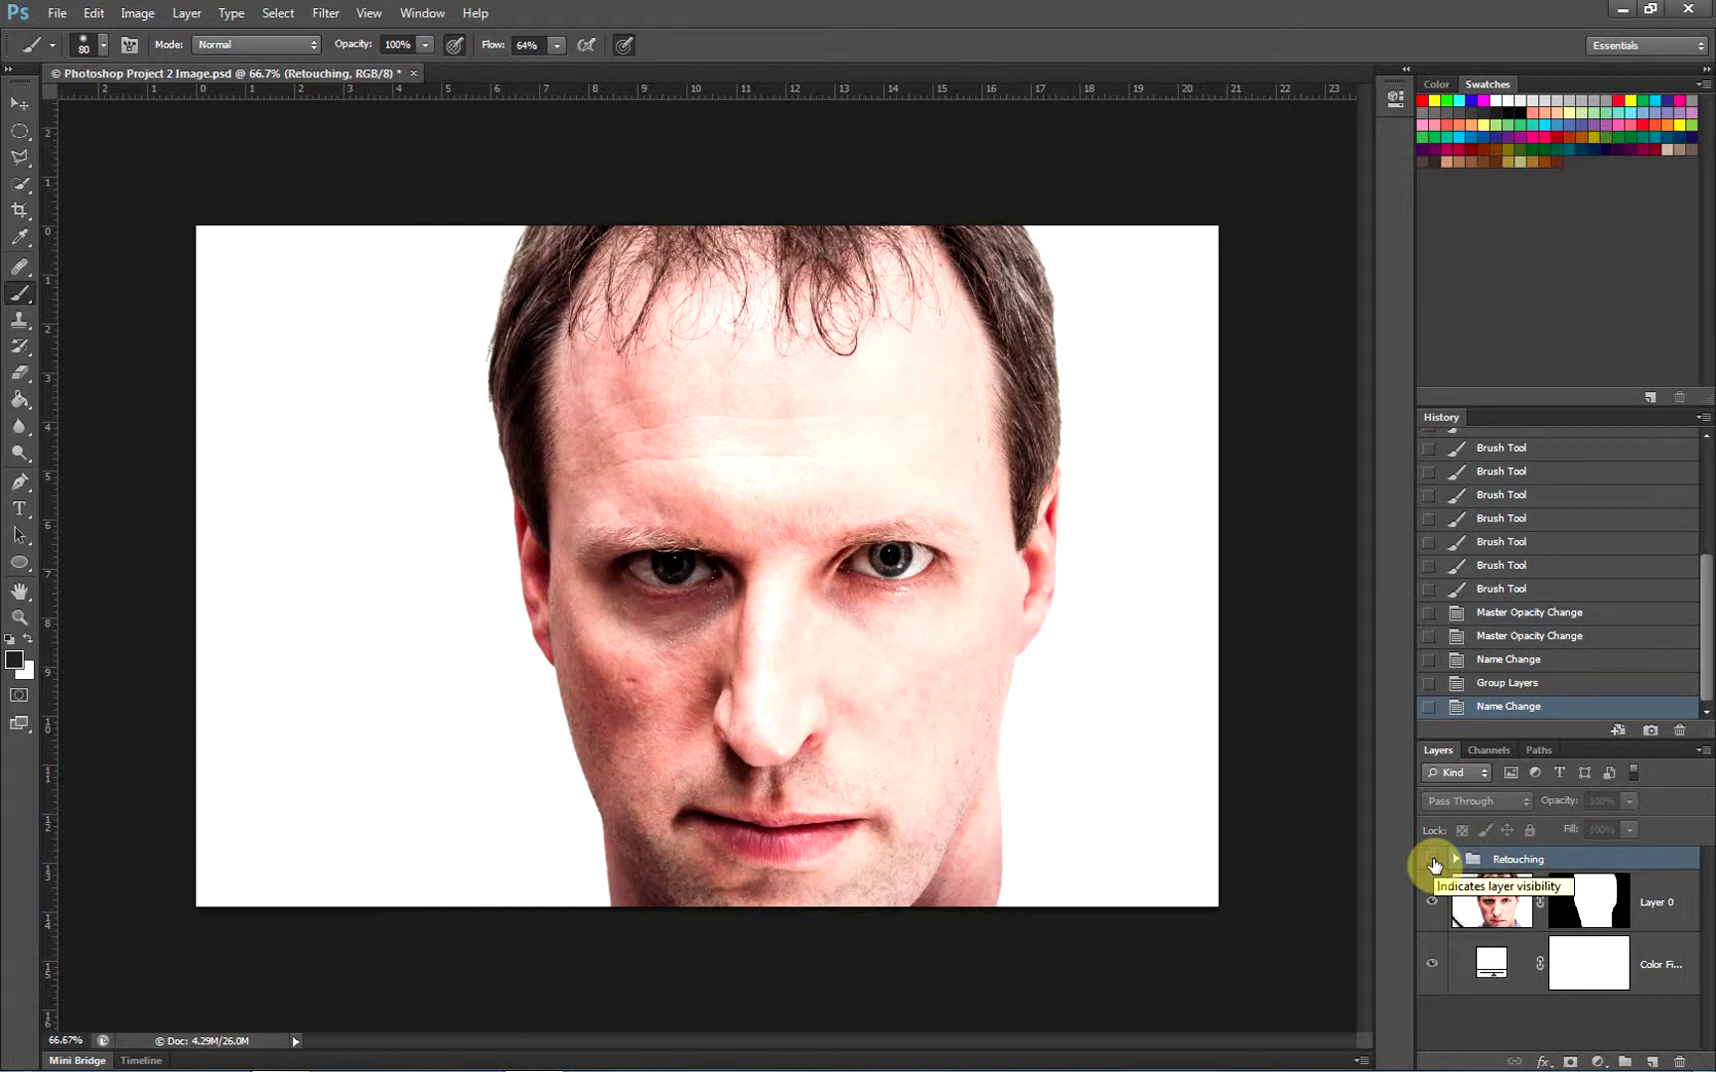
pyautogui.click(1433, 861)
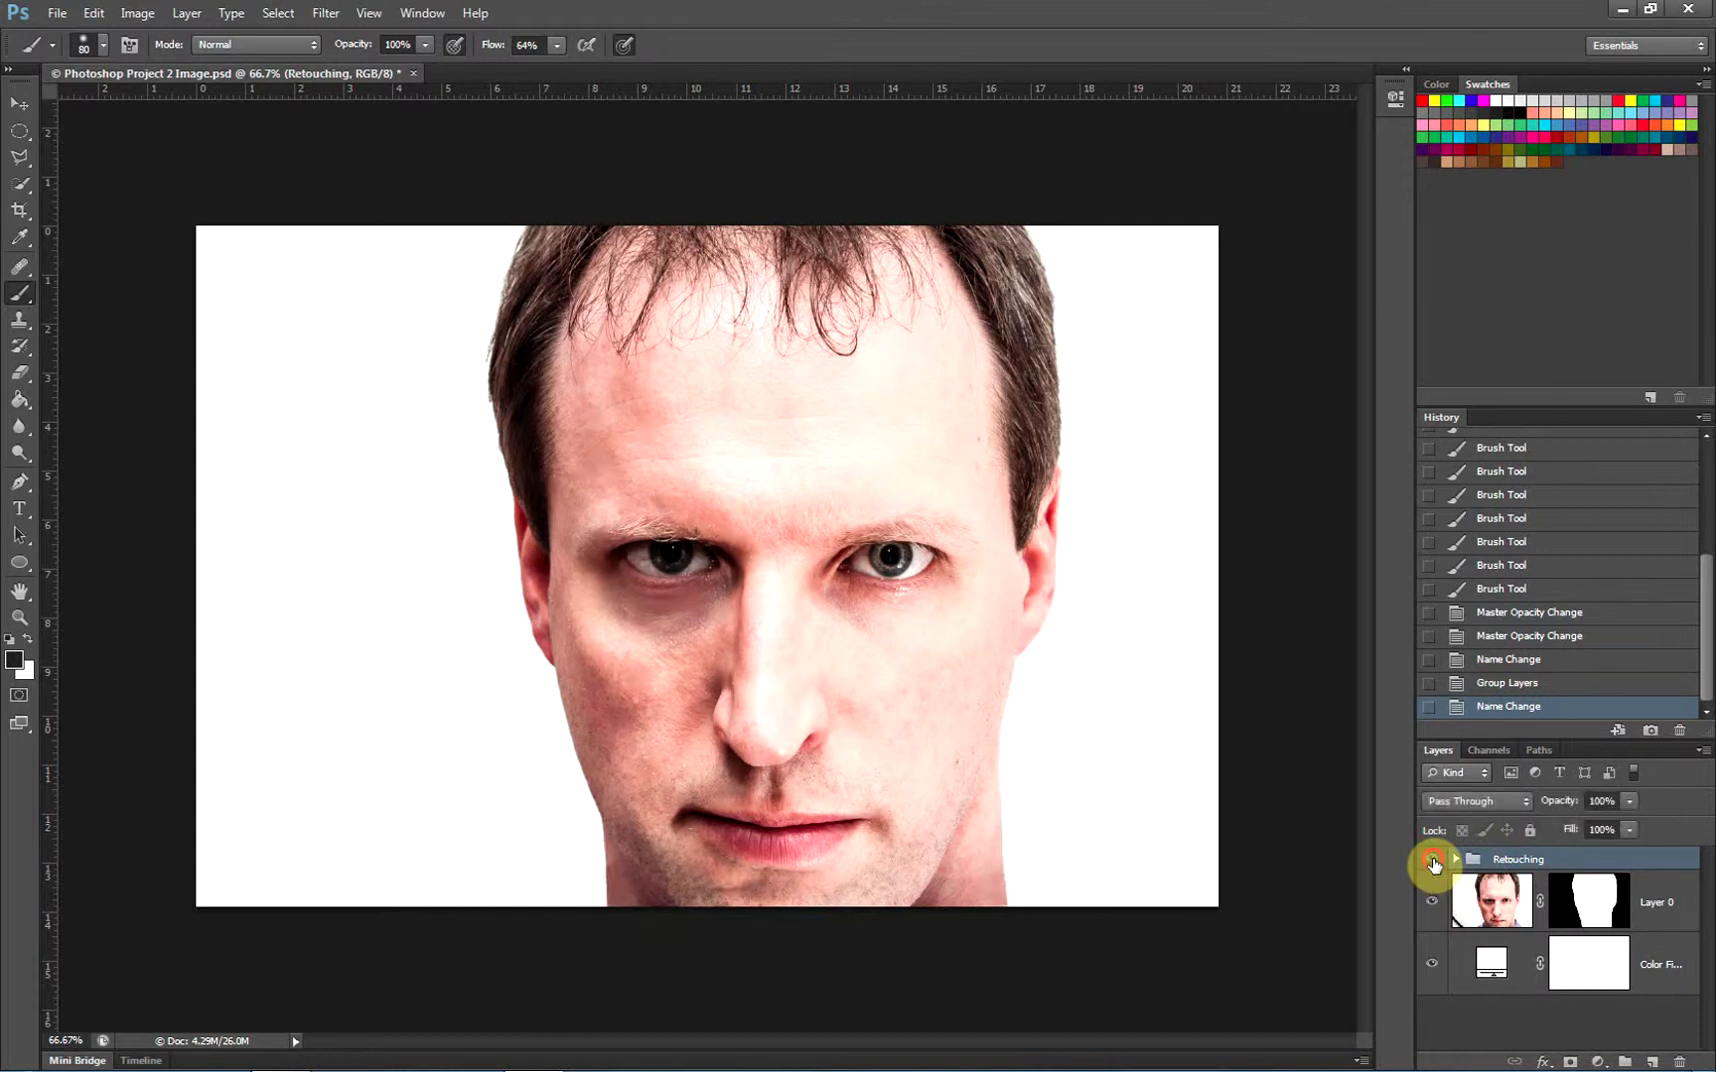
pyautogui.click(1433, 861)
pyautogui.click(1433, 861)
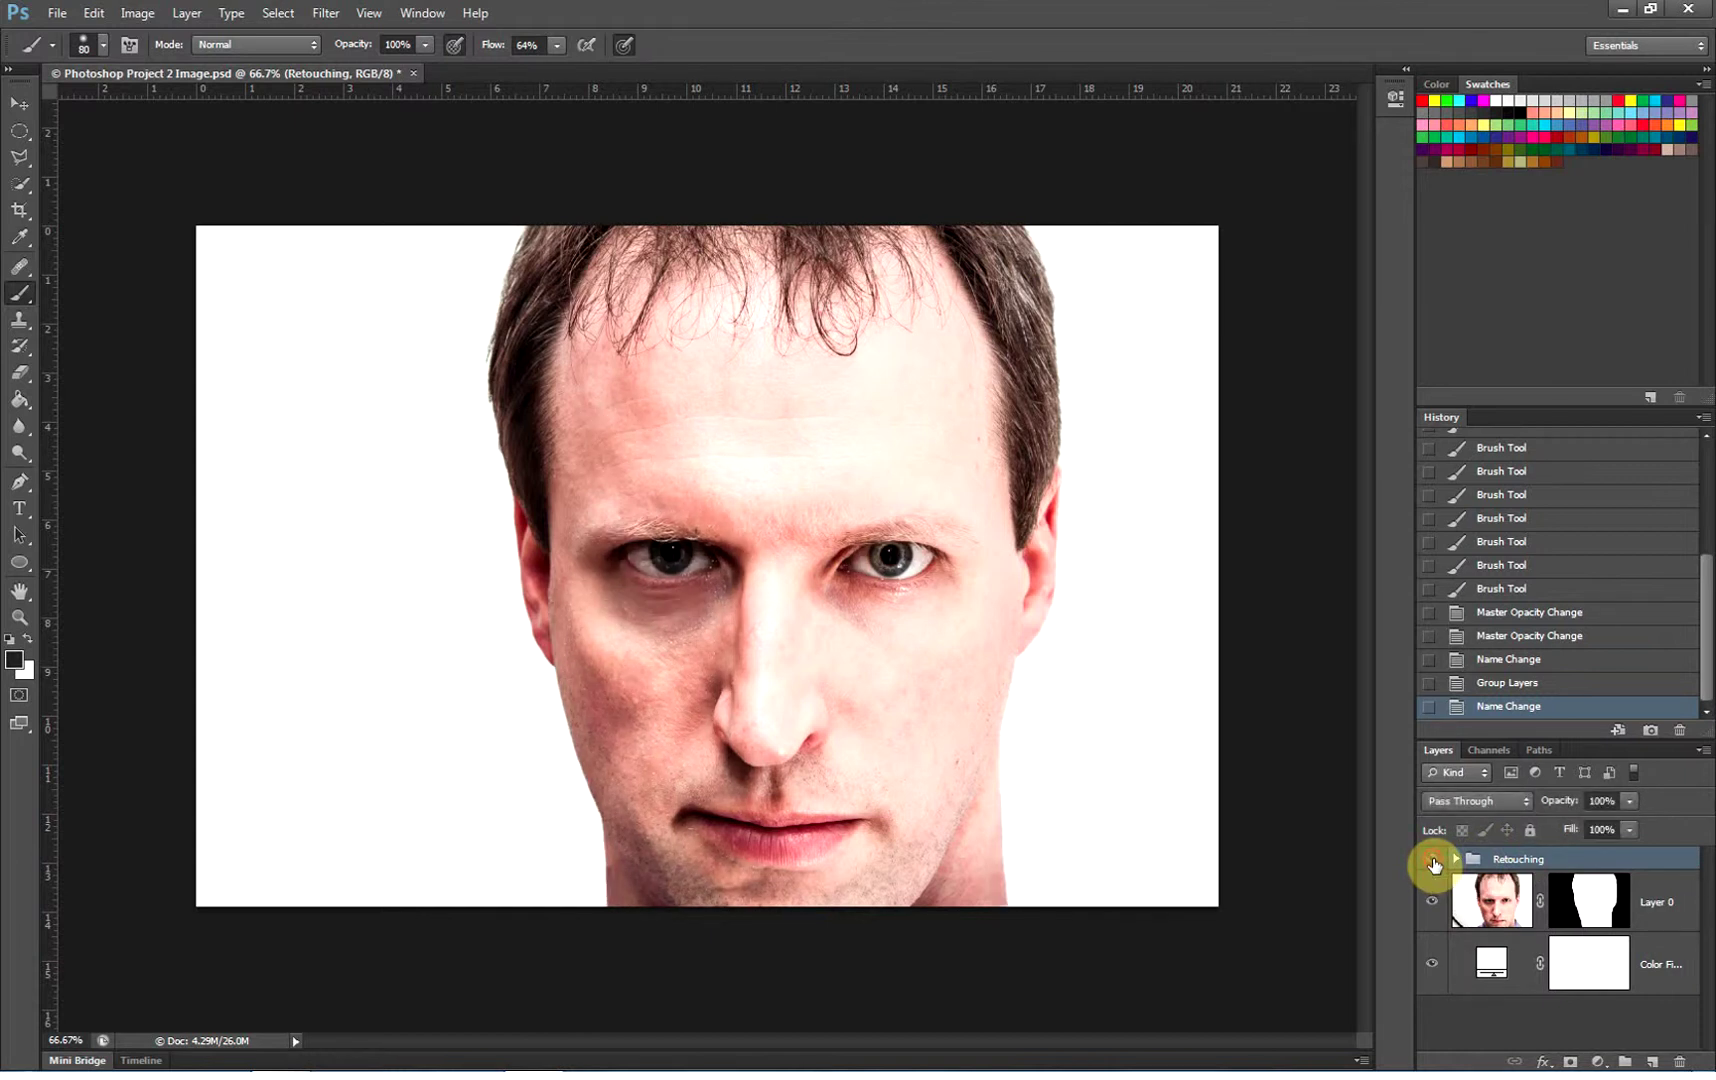